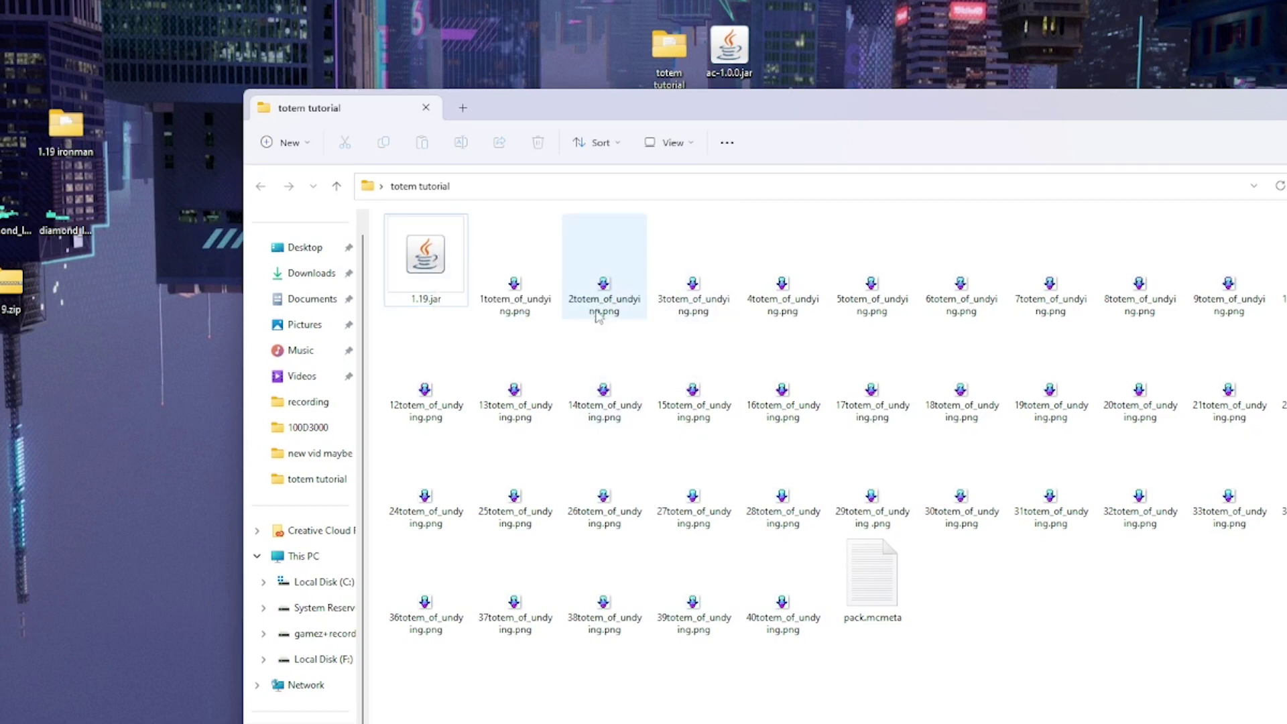
- Open pack.mcmeta in Notepad to view its pack_format 9 and description 'Yes'
double_click(884, 606)
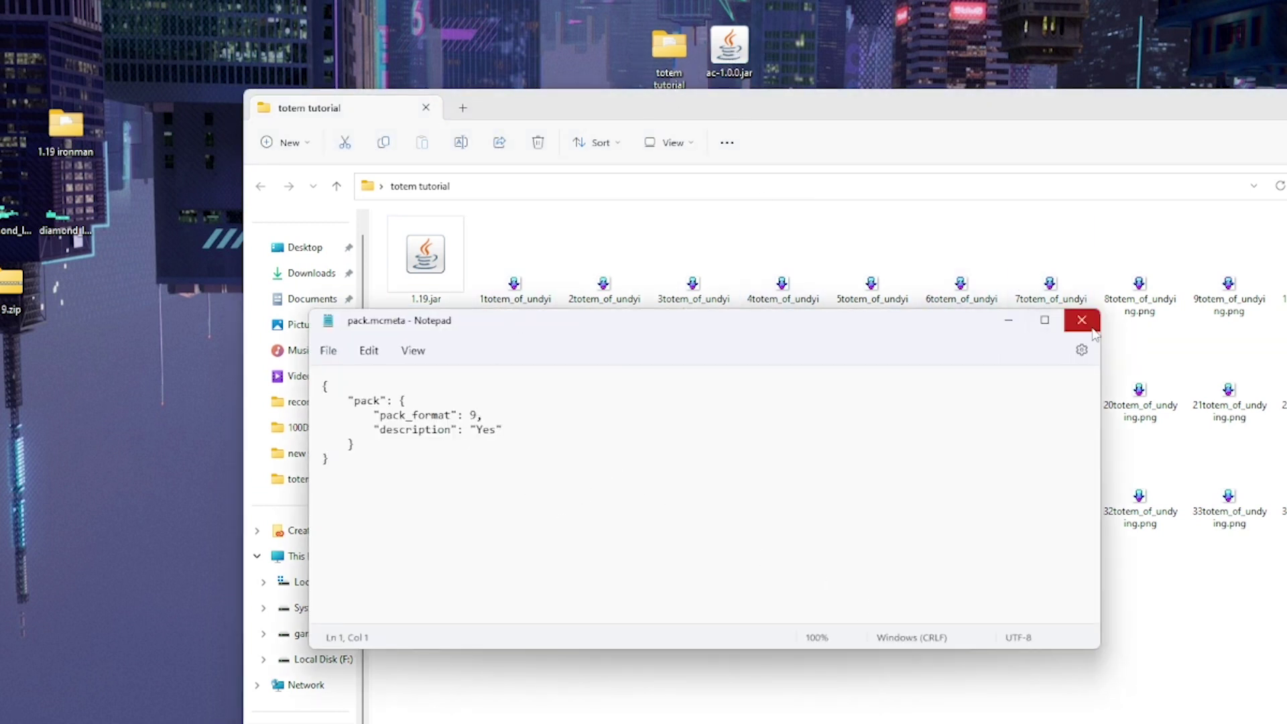
- Close the pack.mcmeta Notepad window to return to the totem tutorial folder
click(1081, 319)
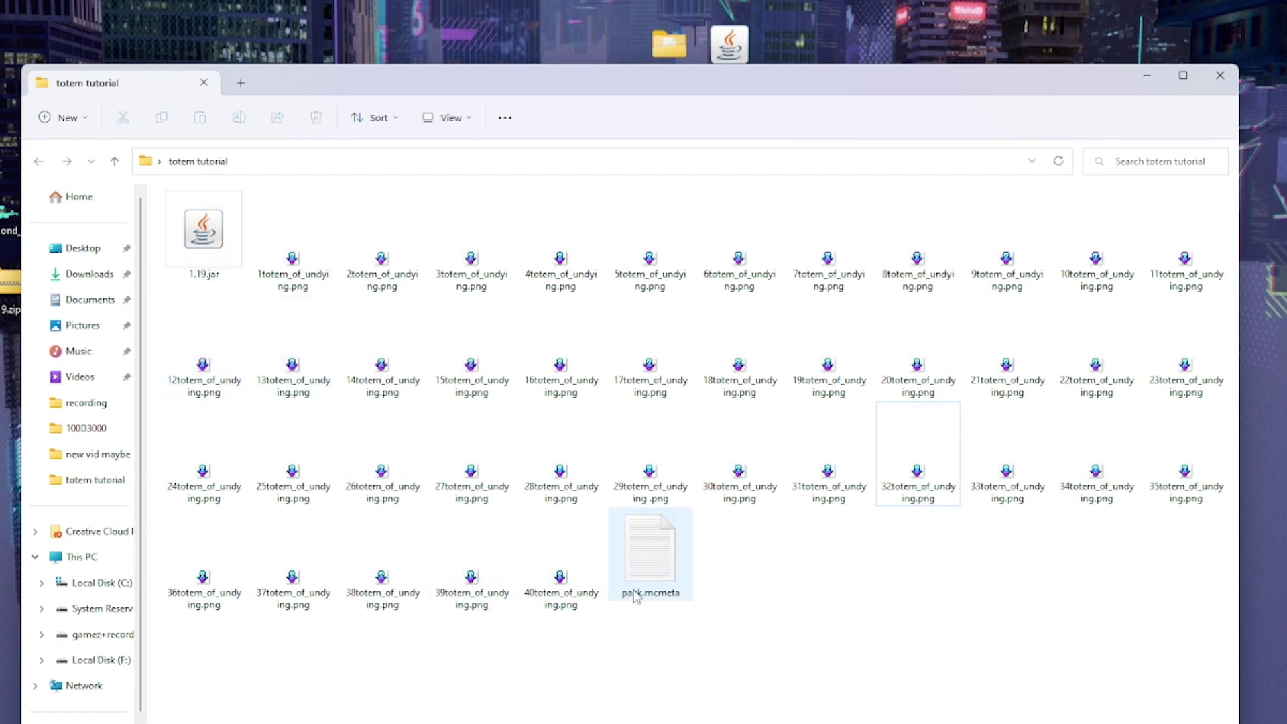
mouse_move(636, 596)
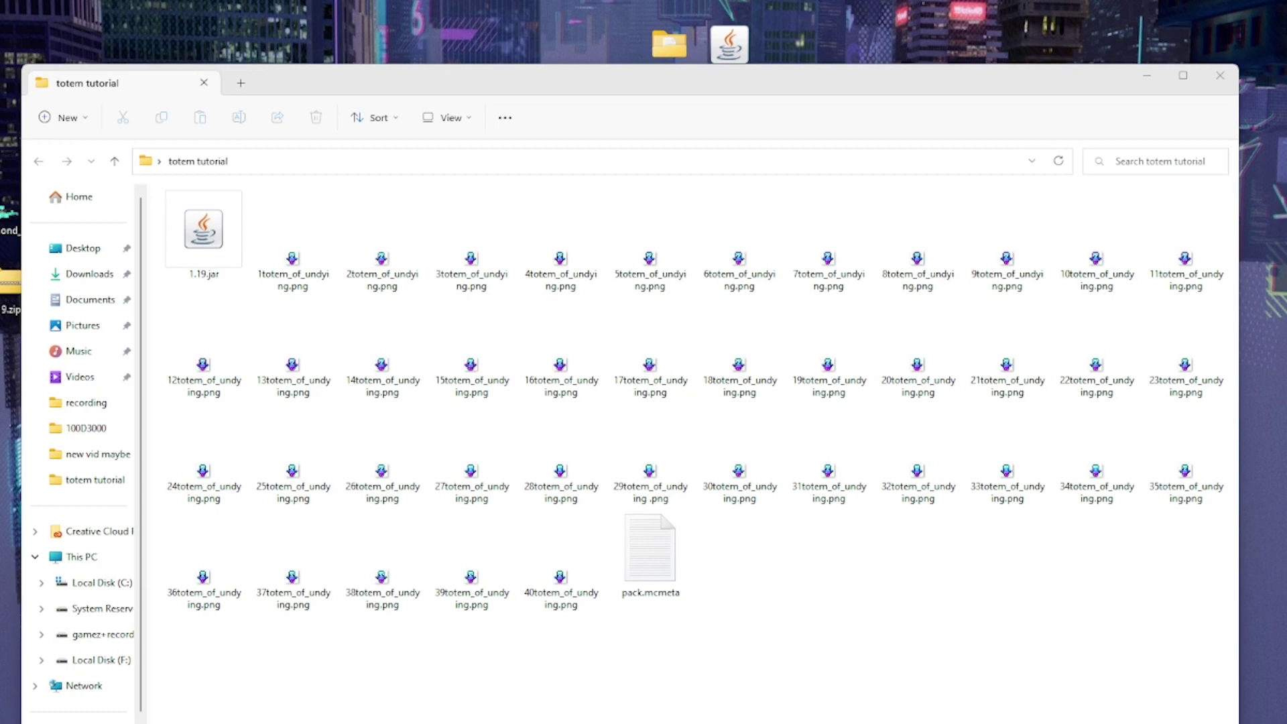
- Open AppData Roaming > .minecraft > versions > 1.19 in a second window placed beside totem tutorial
key(Return)
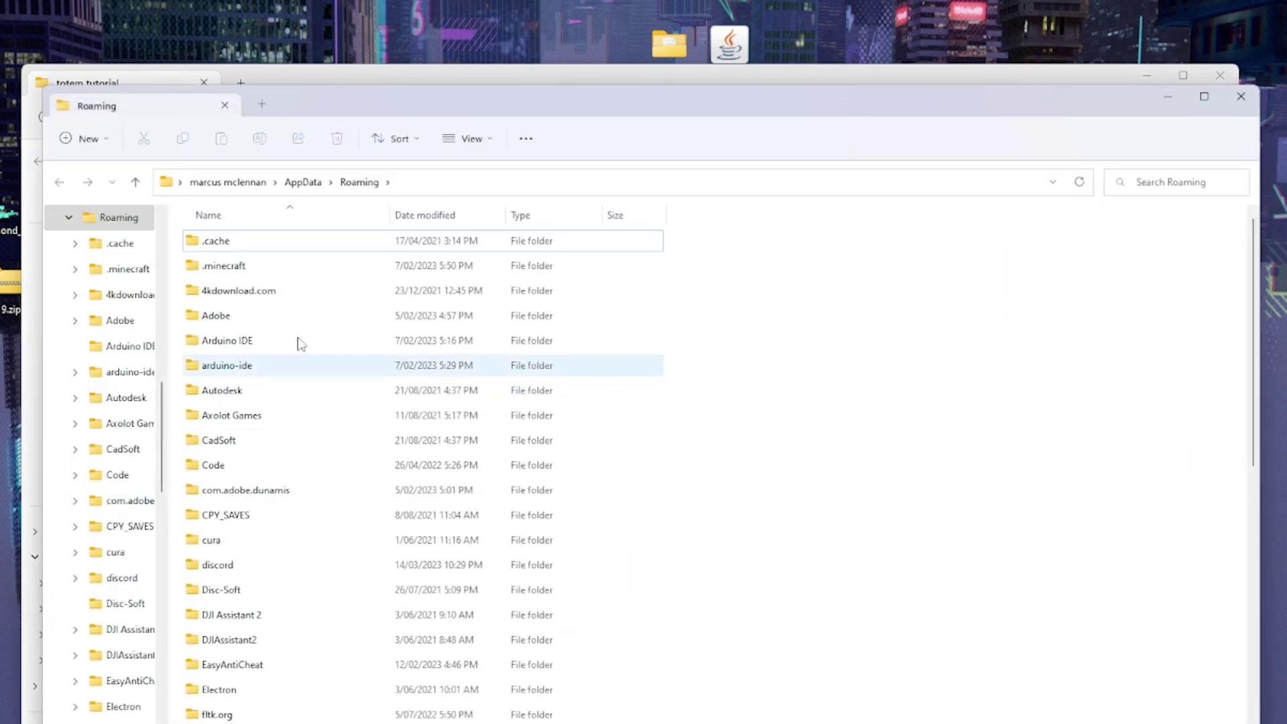
double_click(289, 272)
scroll(287, 436, down, 10)
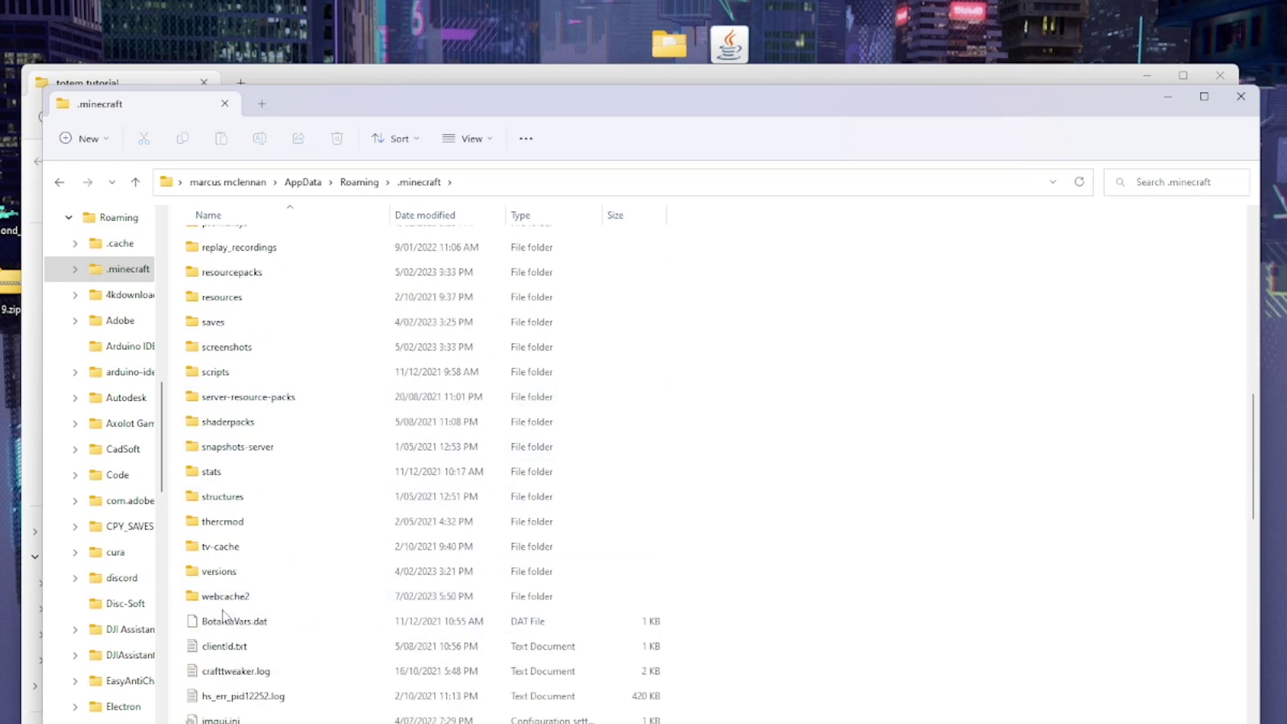
double_click(234, 571)
scroll(234, 570, down, 12)
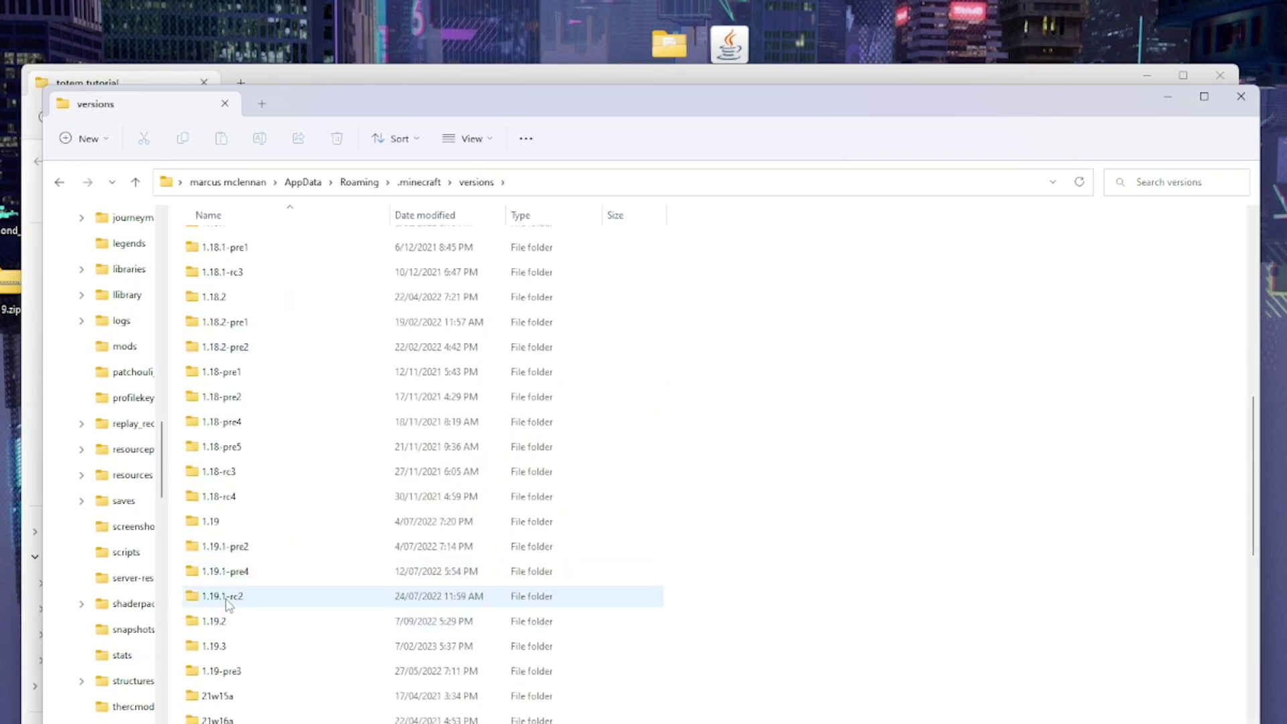
double_click(241, 530)
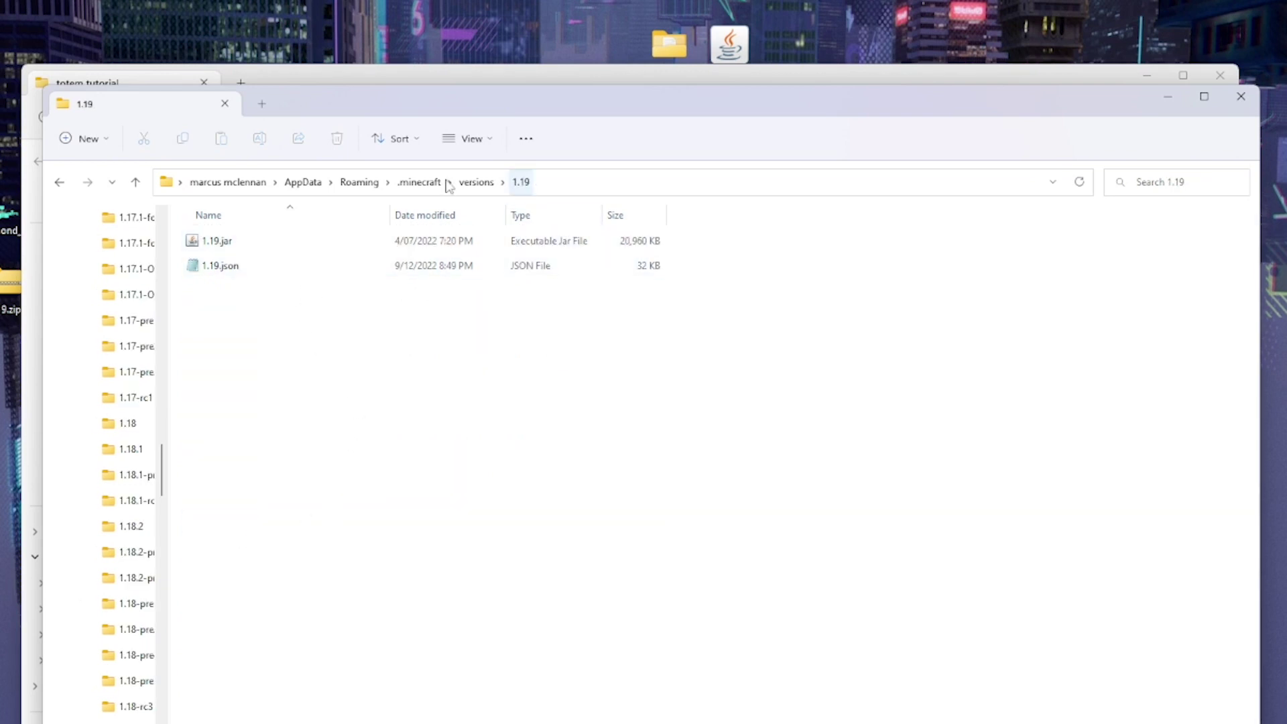
drag(302, 118, 655, 331)
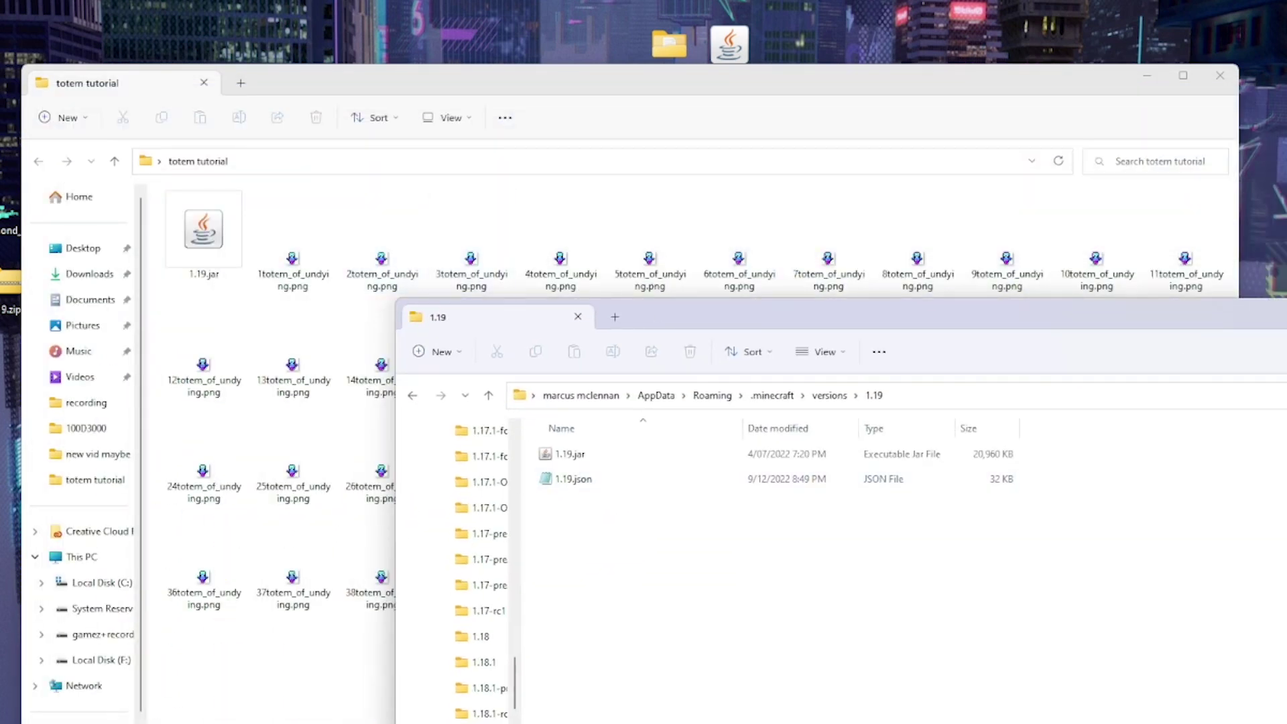
- Rename 1.19.jar in totem tutorial to 1.19.zip, accepting the extension-change warning
click(871, 82)
click(232, 282)
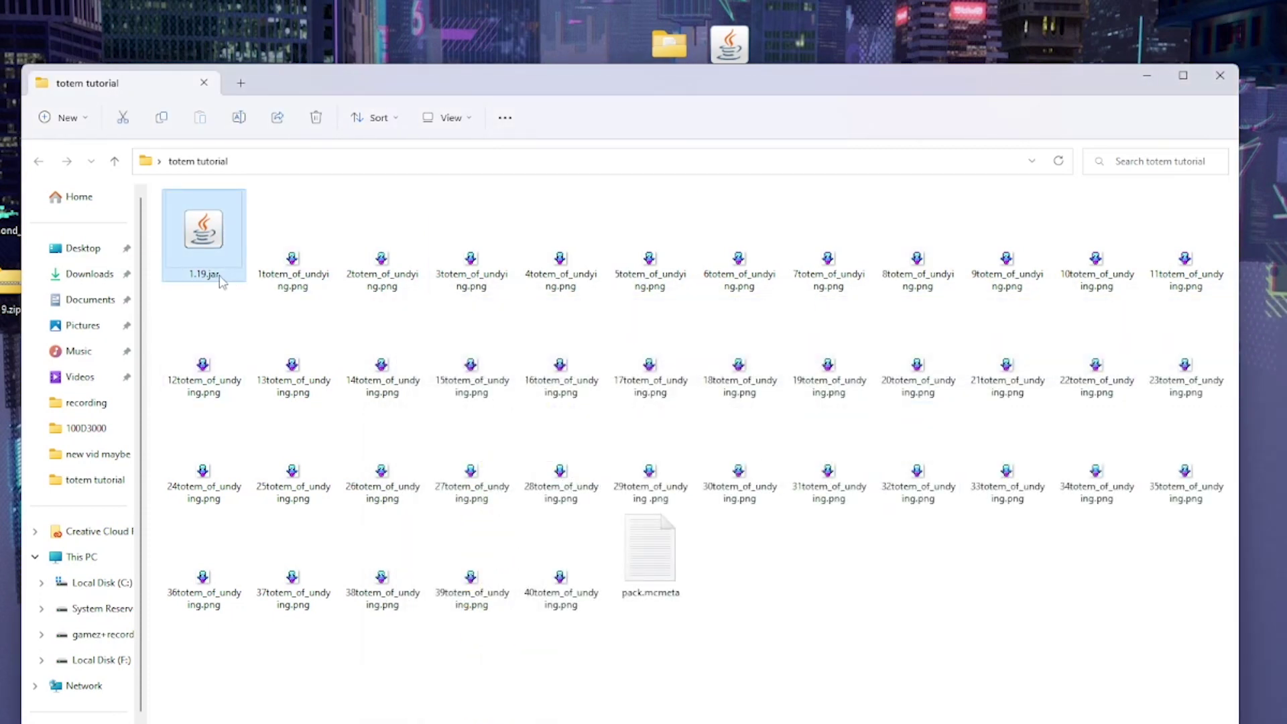
click(221, 280)
key(BackSpace)
key(BackSpace)
key(BackSpace)
text(zip)
key(Return)
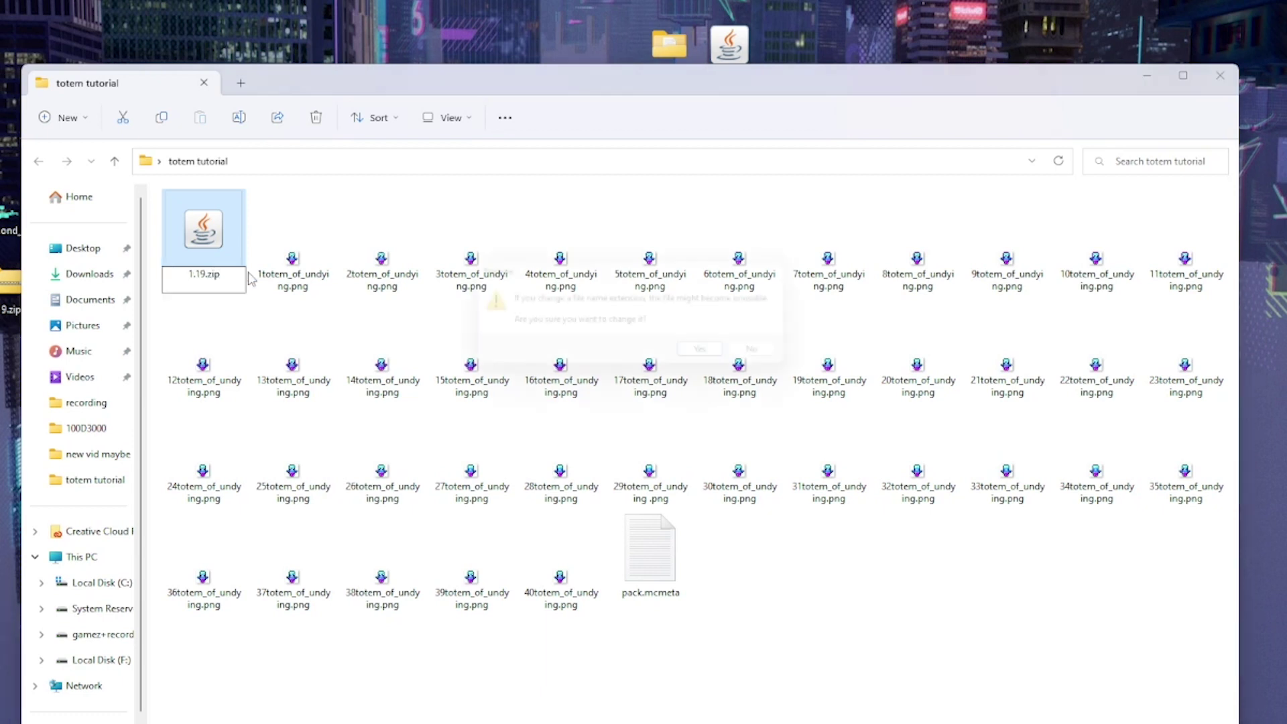
click(716, 356)
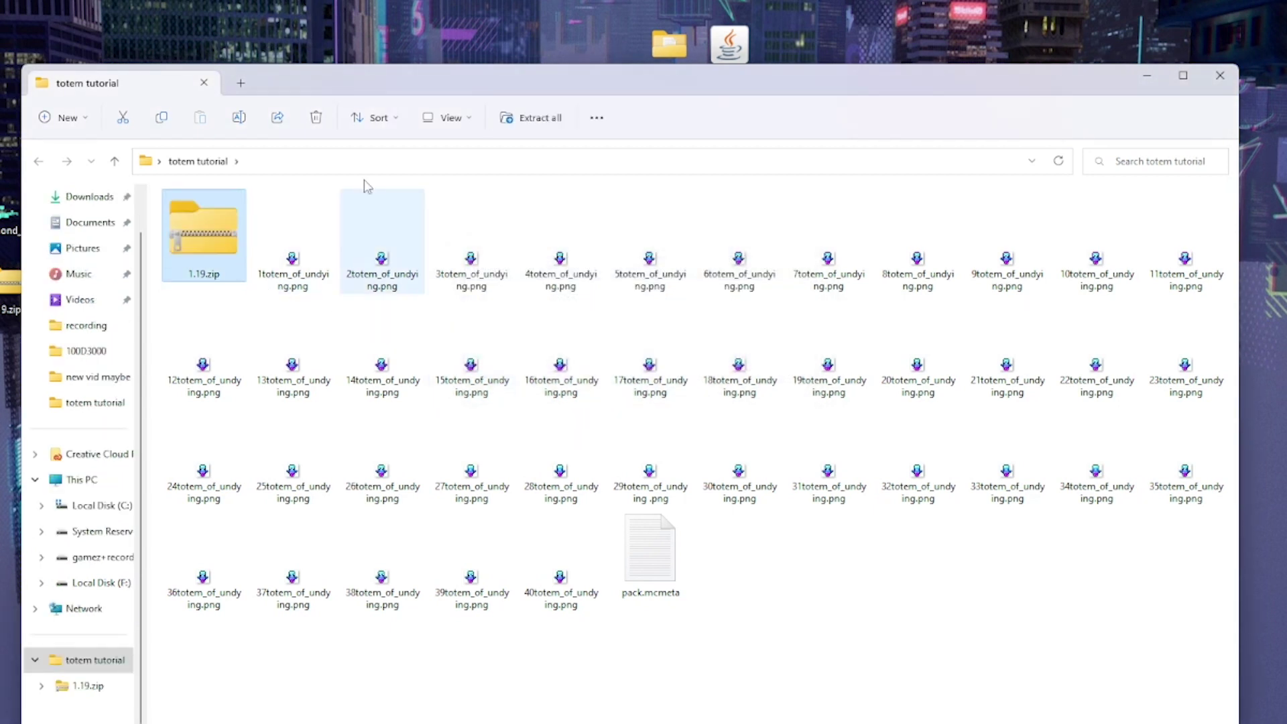
click(598, 121)
click(536, 353)
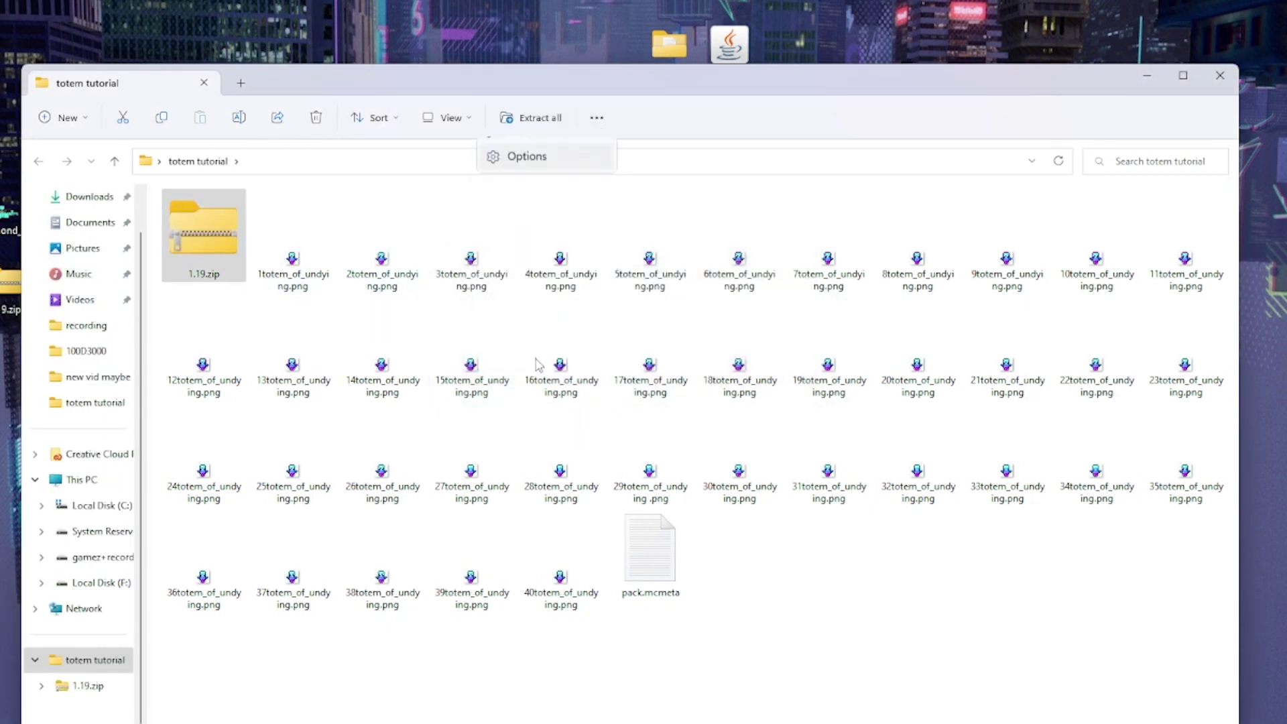
click(101, 237)
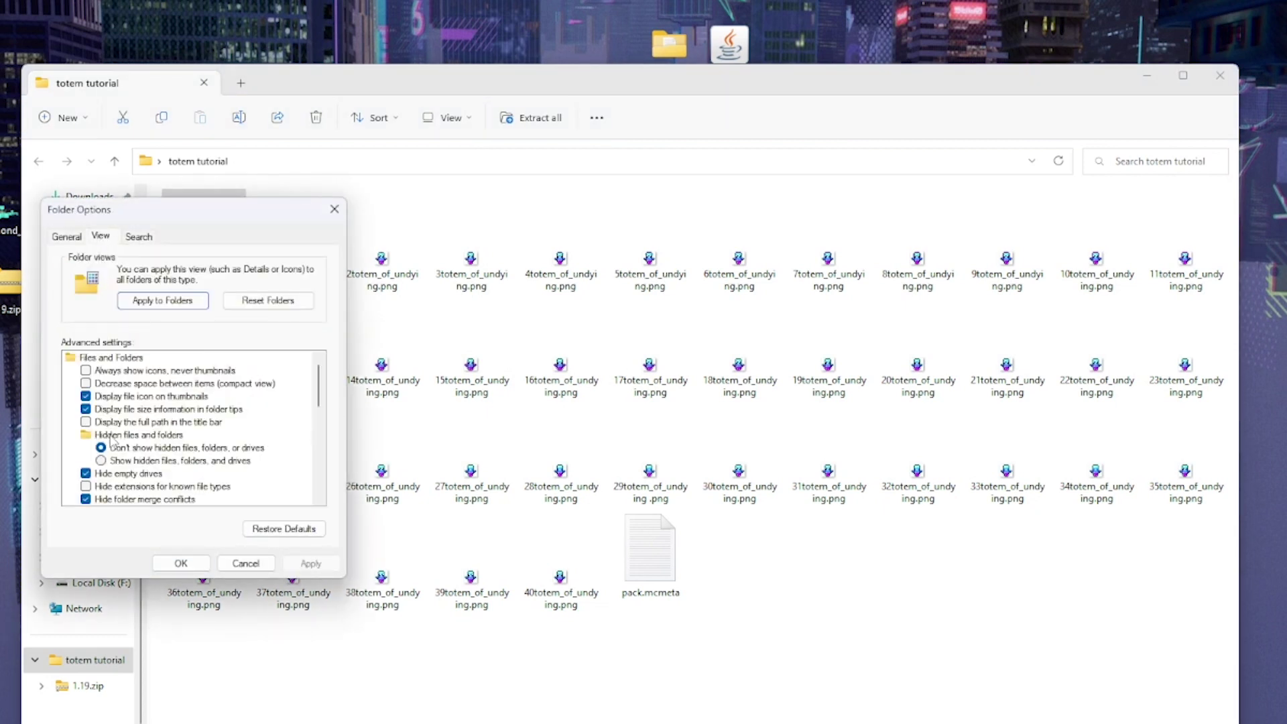
scroll(112, 442, down, 3)
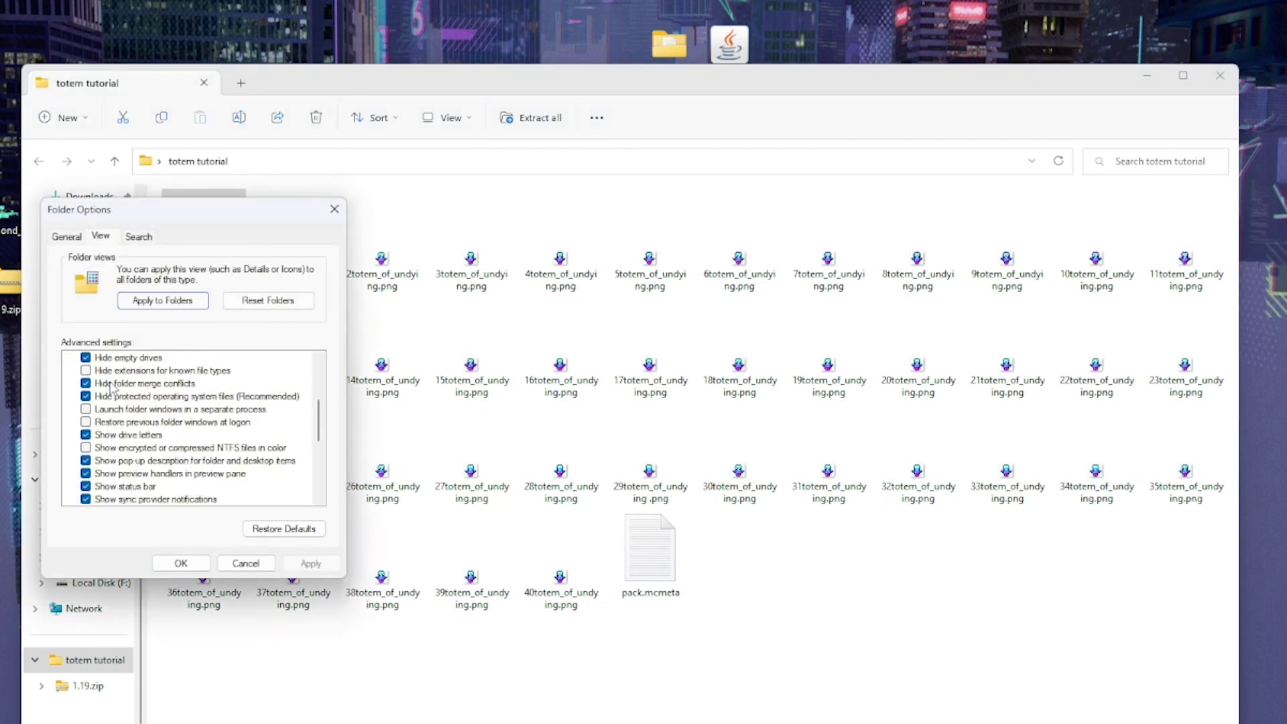
scroll(107, 405, up, 1)
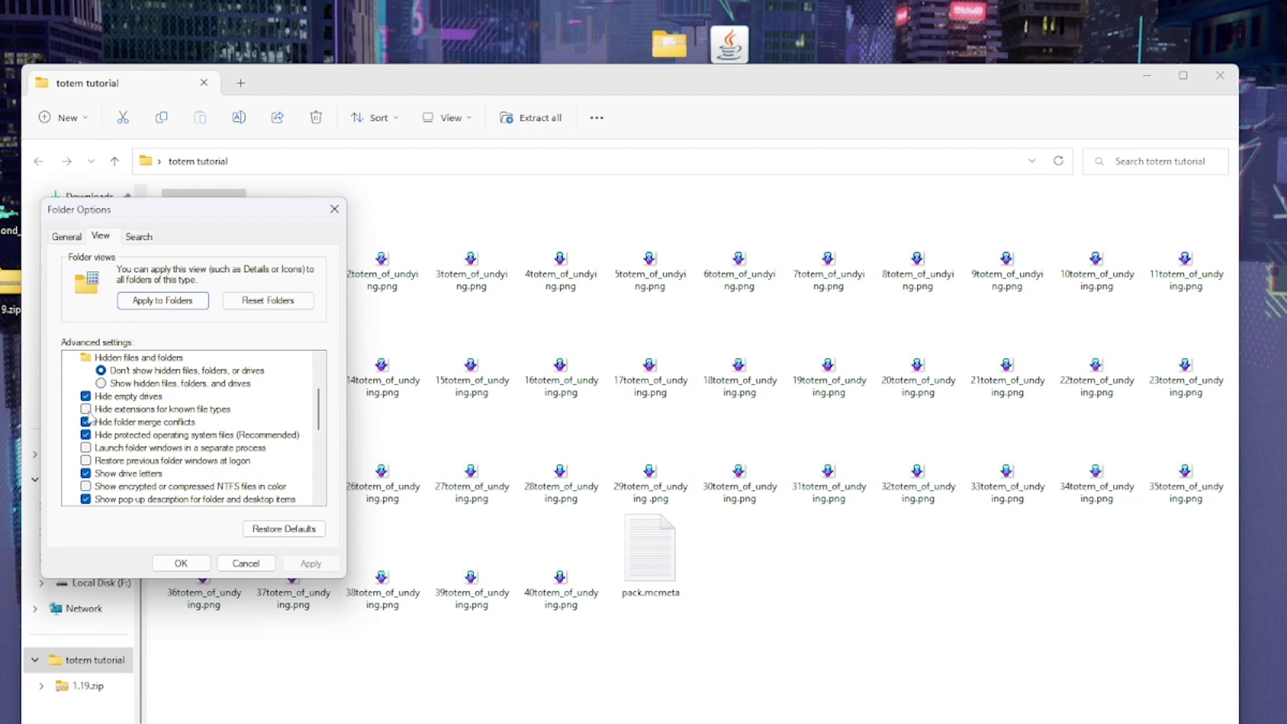
click(181, 563)
click(221, 278)
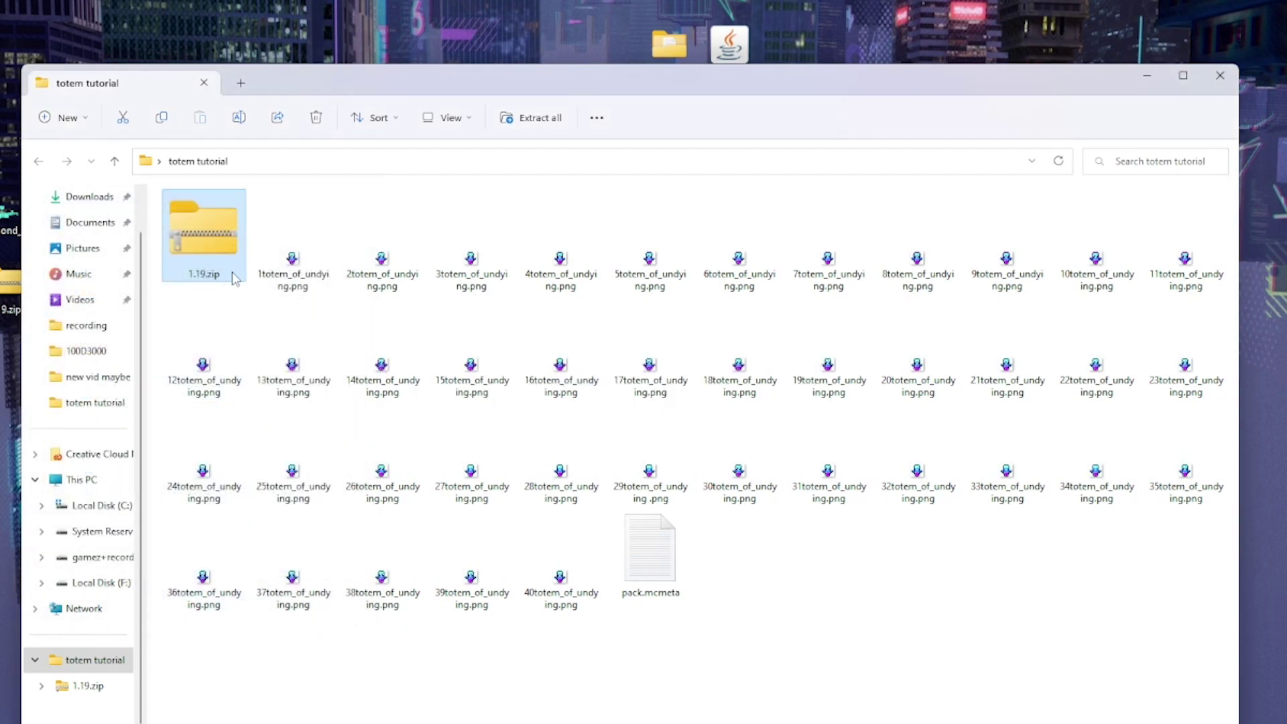
- Extract 1.19.zip into a new 1.19 folder inside totem tutorial
double_click(230, 248)
click(38, 161)
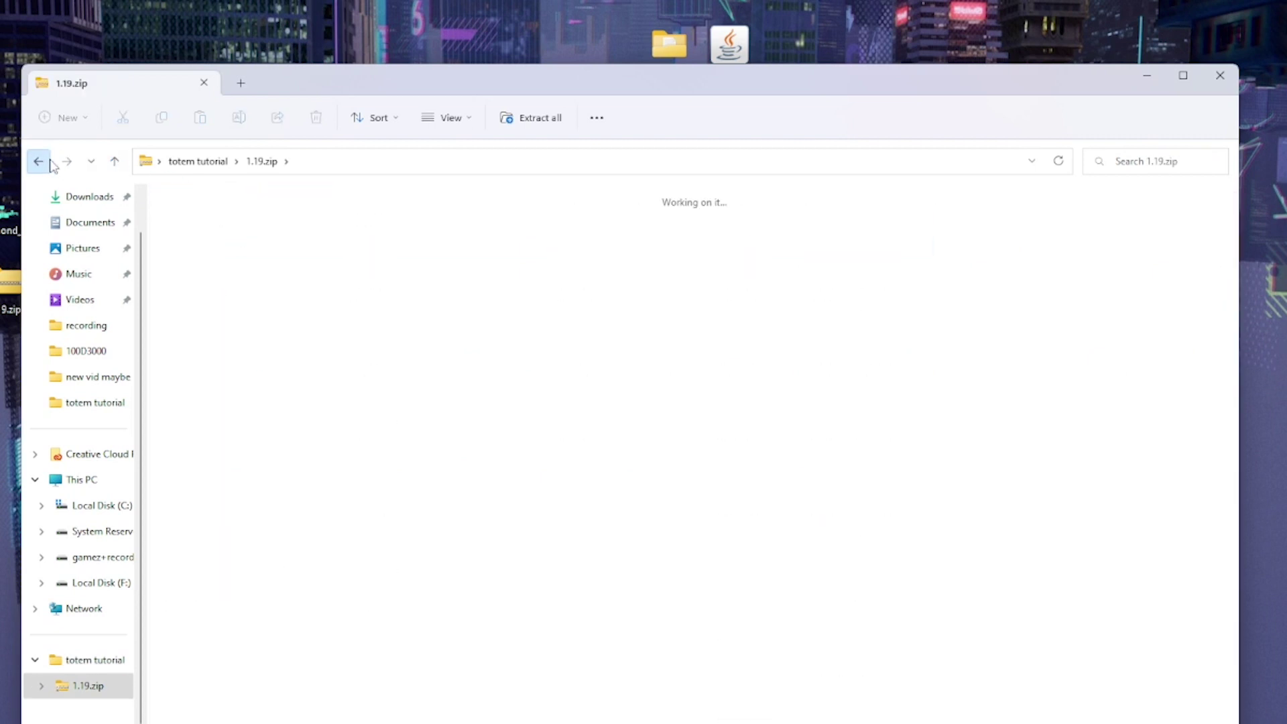
click(536, 119)
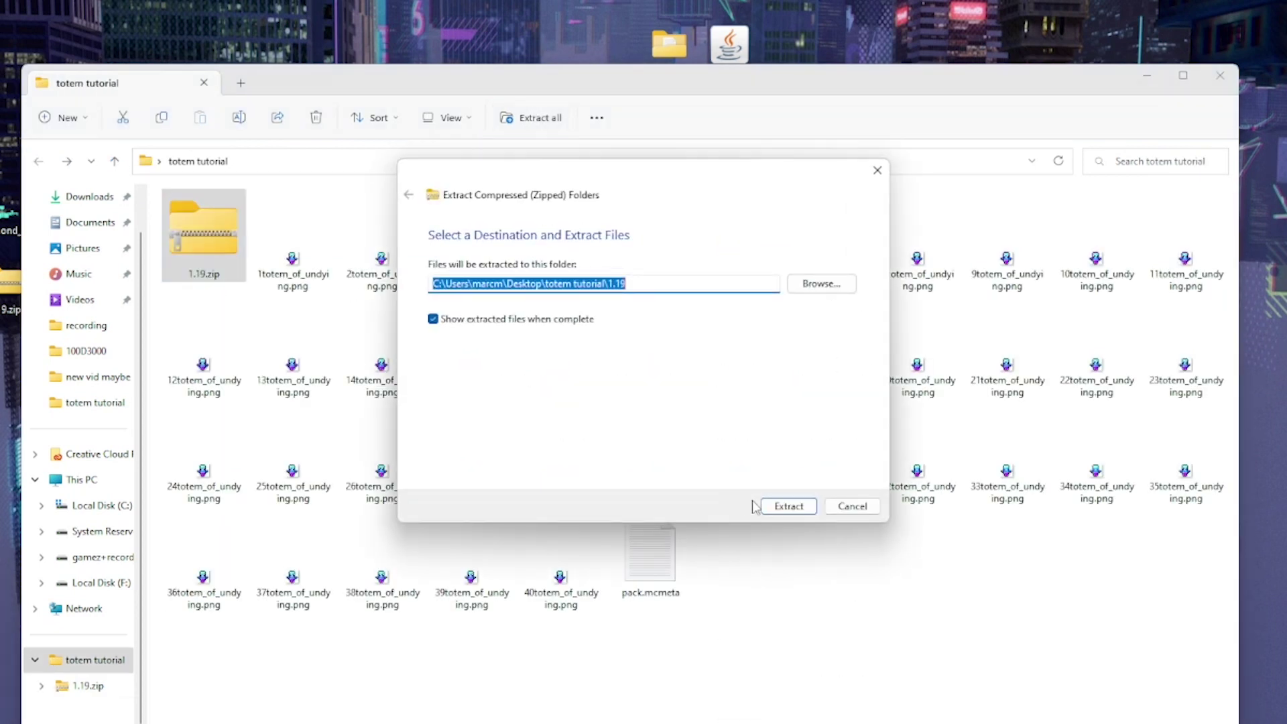
click(791, 507)
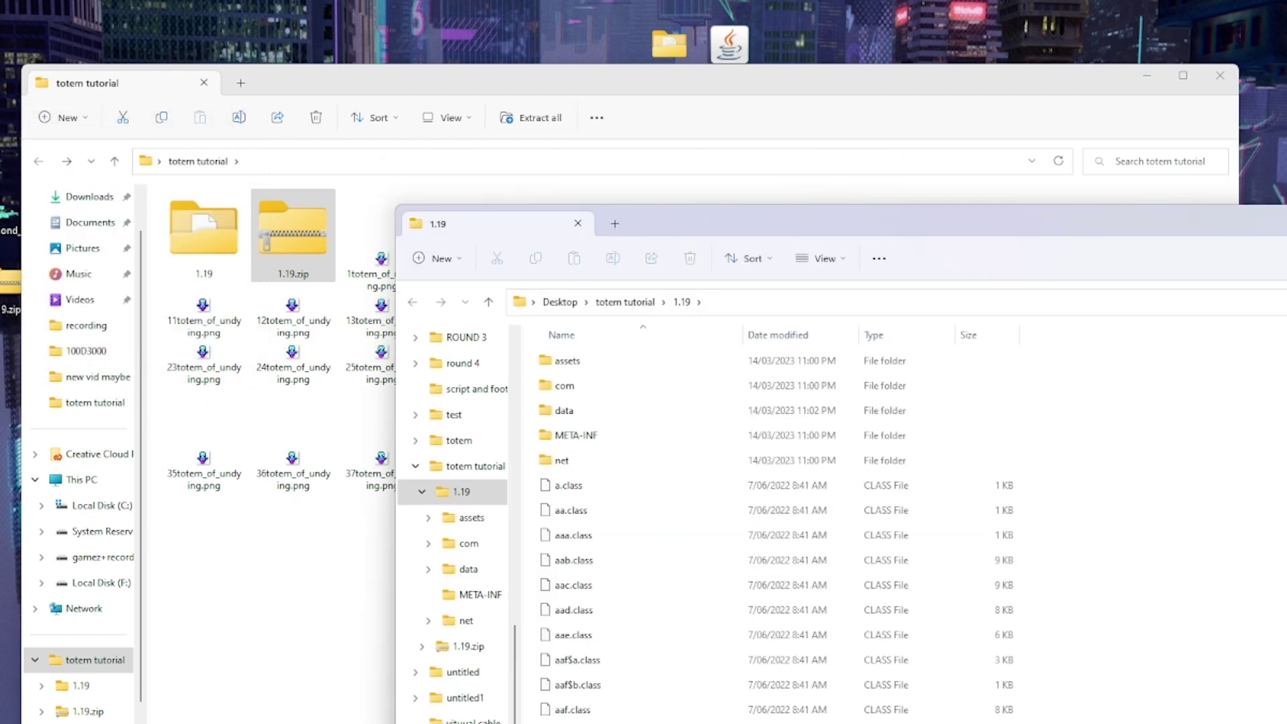
- Close the extraction window and open the extracted 1.19 folder from totem tutorial
key(ctrl+w)
click(213, 164)
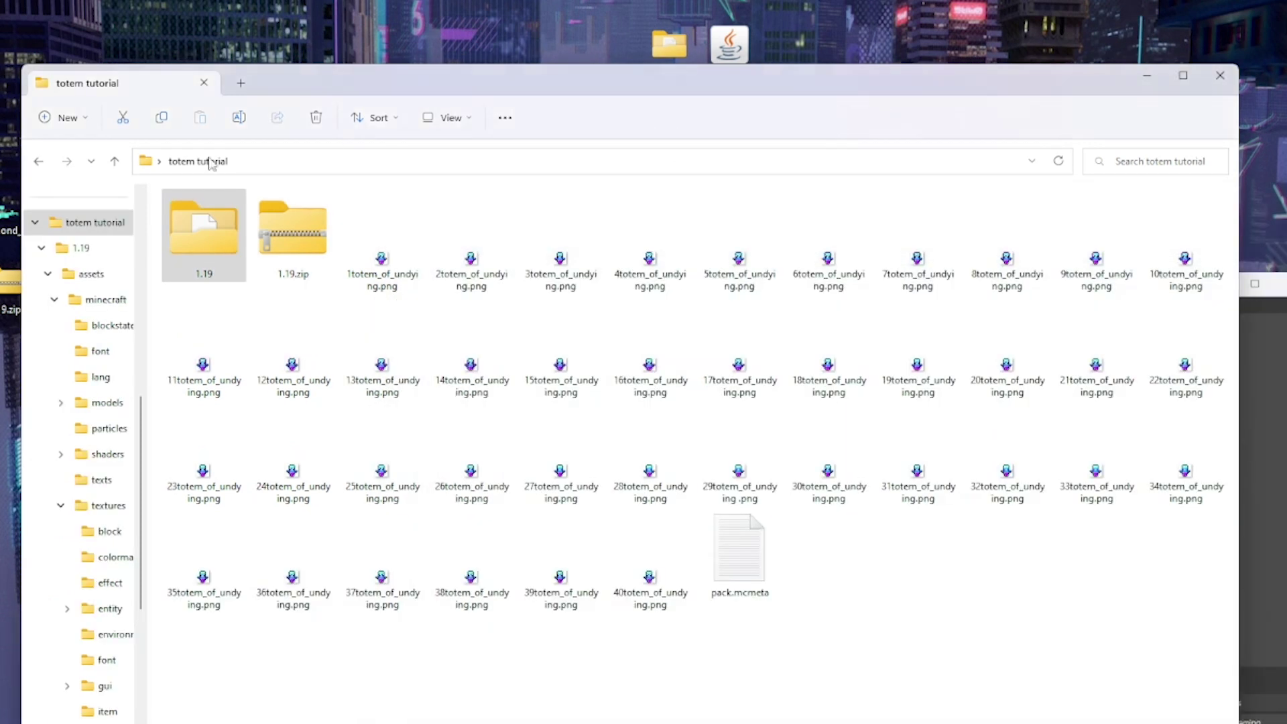
click(189, 201)
double_click(202, 231)
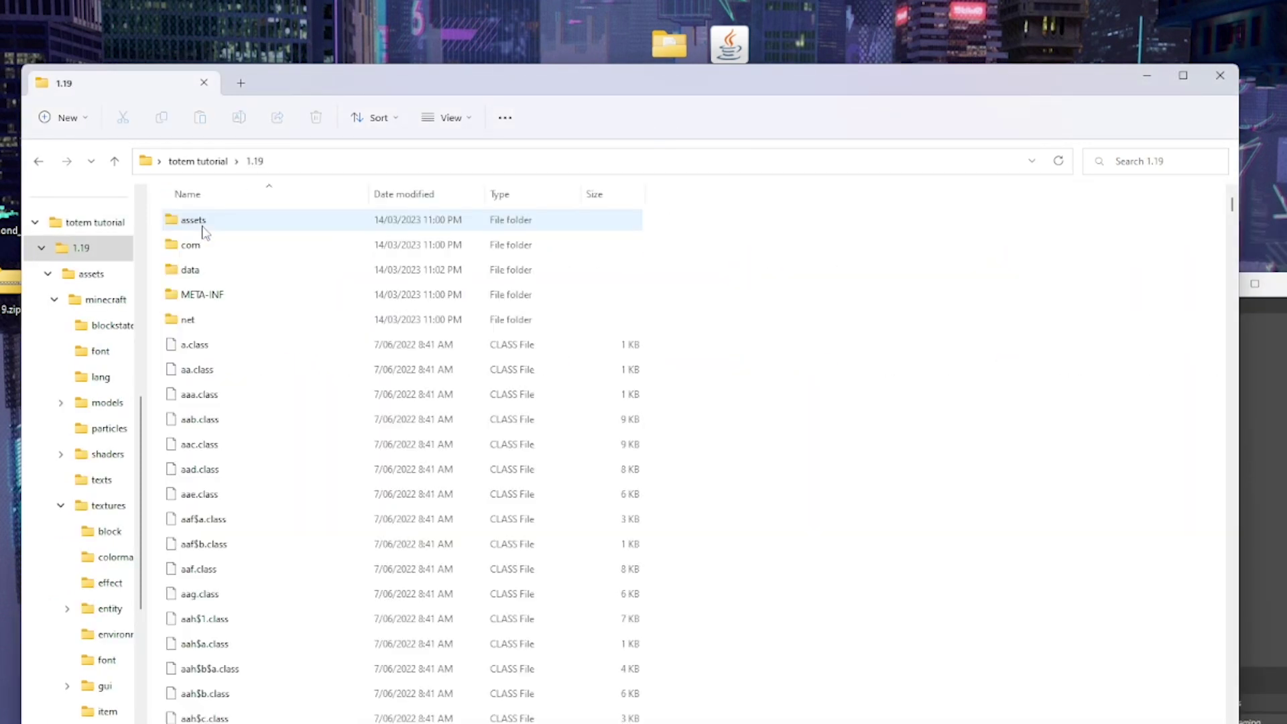
click(39, 161)
drag(293, 231, 207, 258)
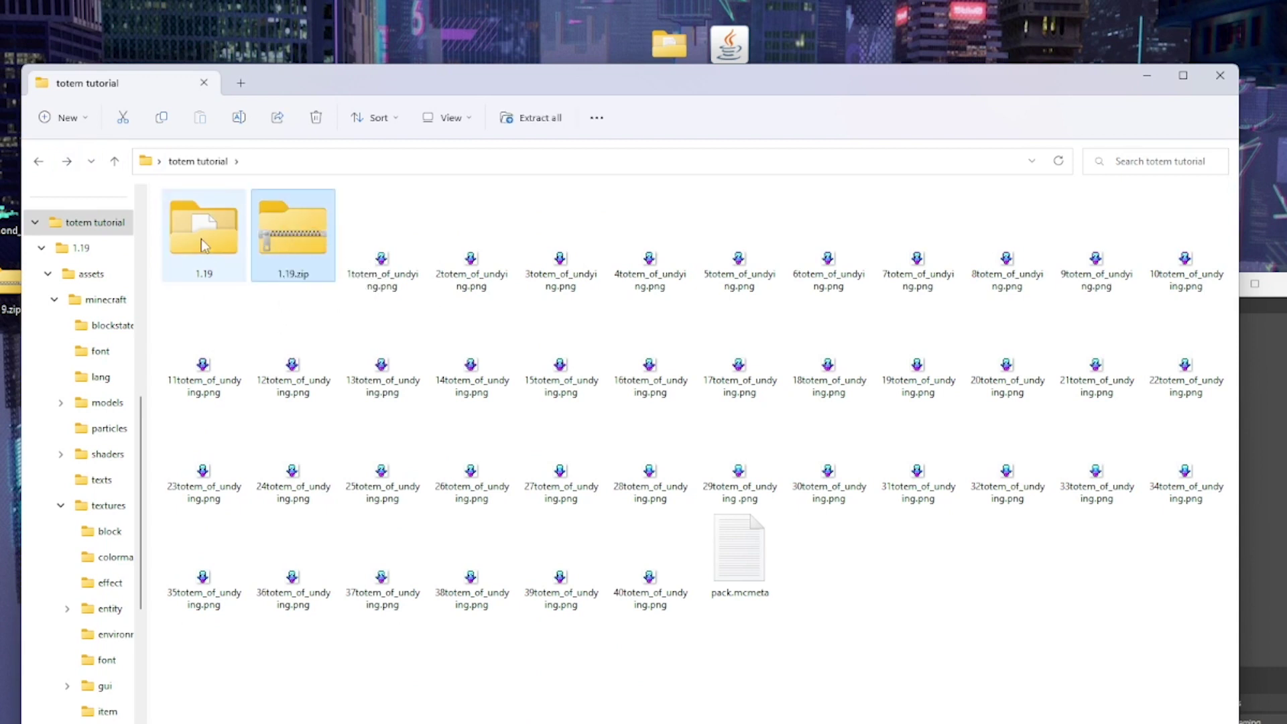
double_click(204, 245)
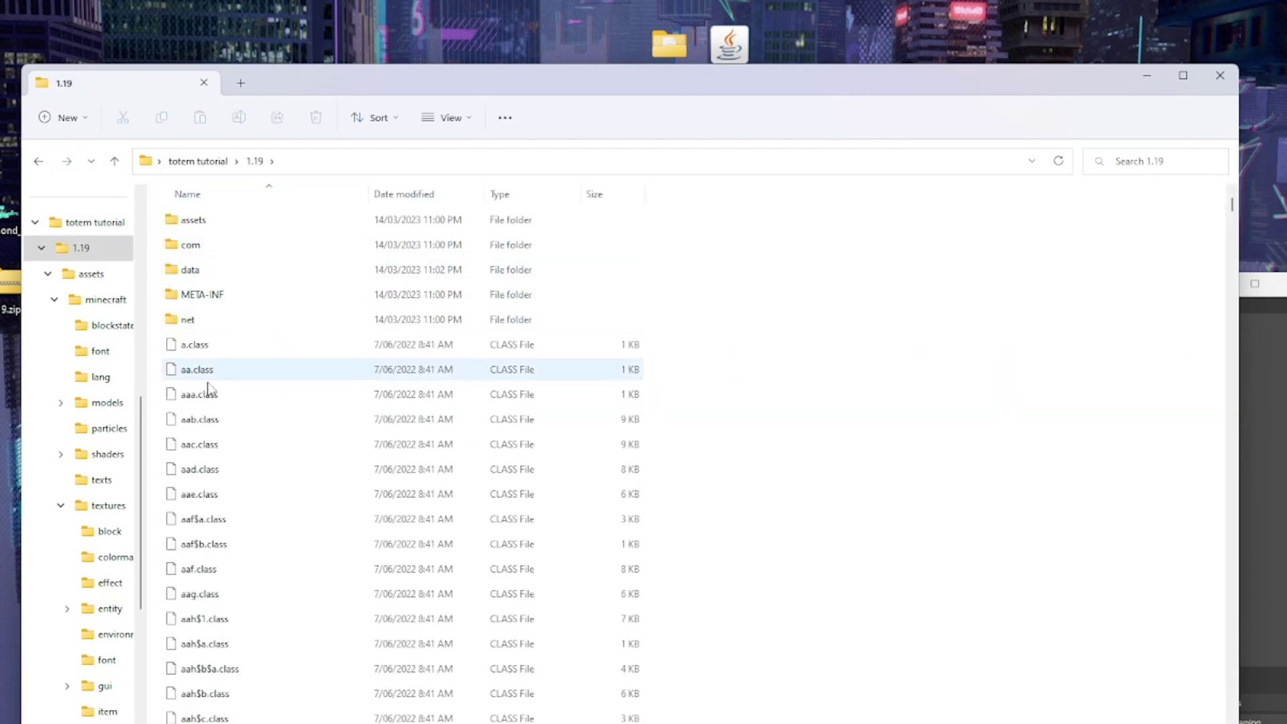
scroll(209, 389, down, 20)
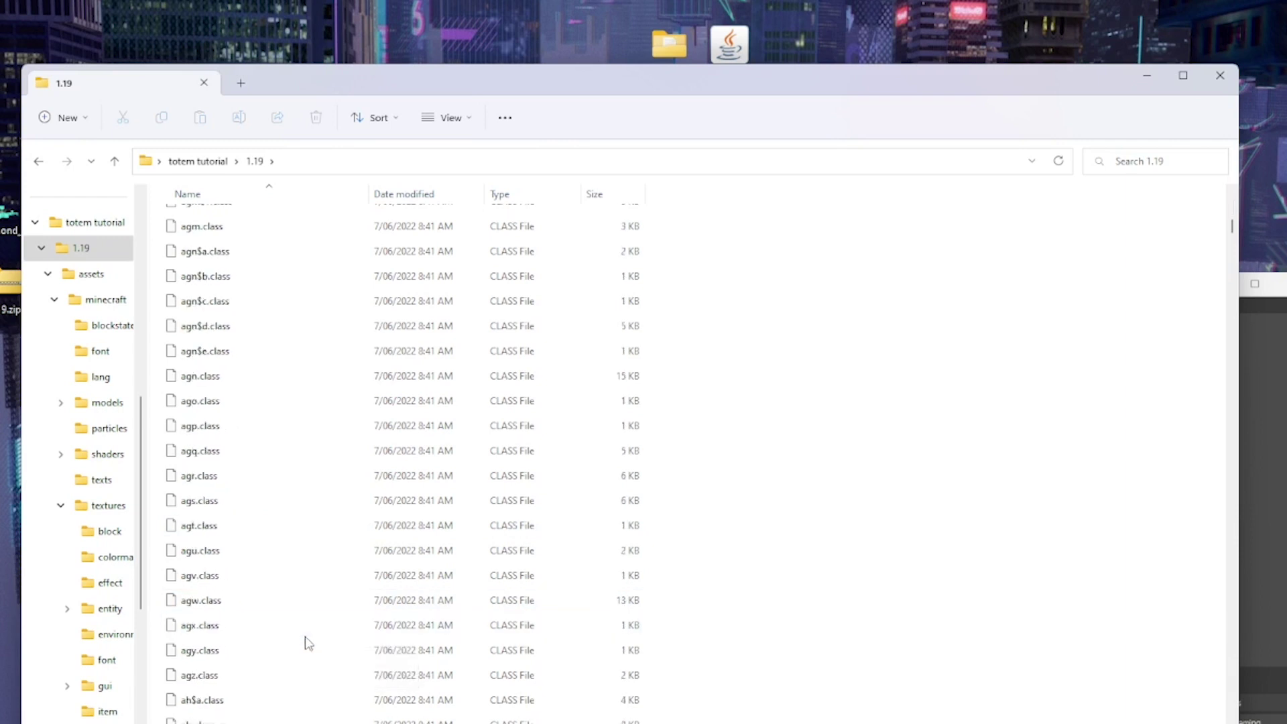
scroll(308, 643, down, 15)
- Delete every item in the 1.19 folder except the assets folder
drag(657, 670, 269, 243)
right_click(270, 242)
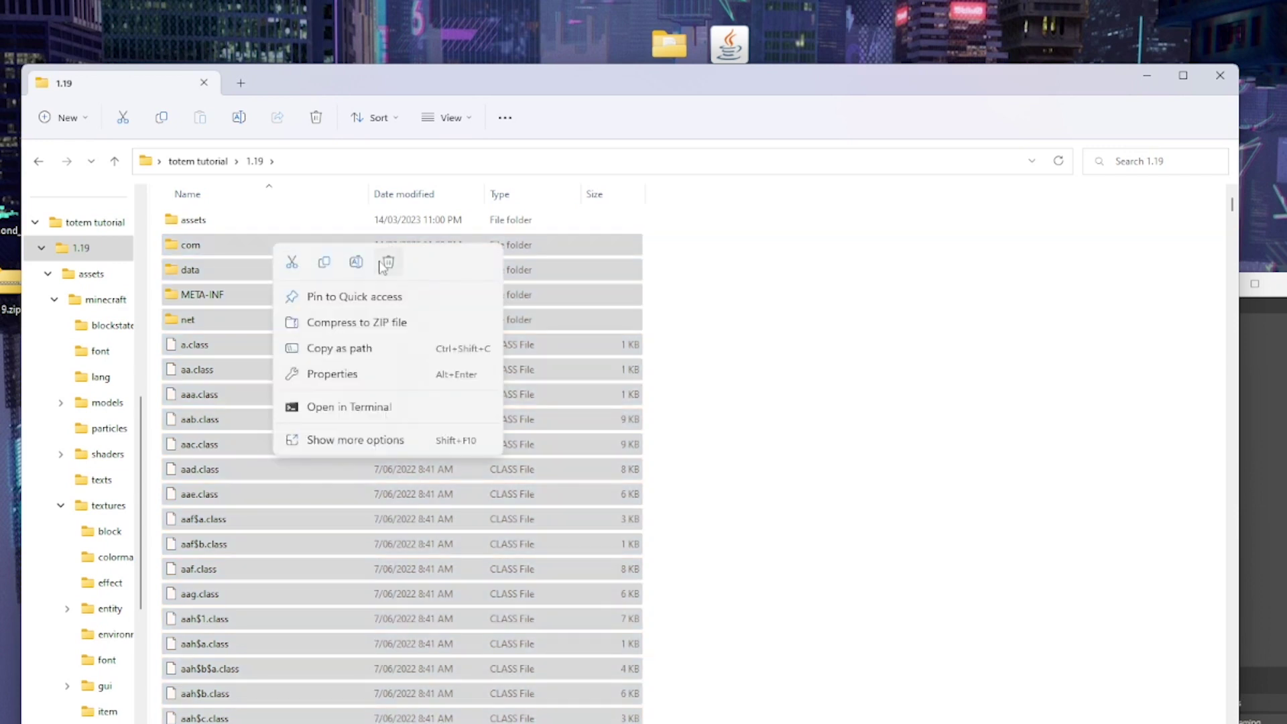
key(Escape)
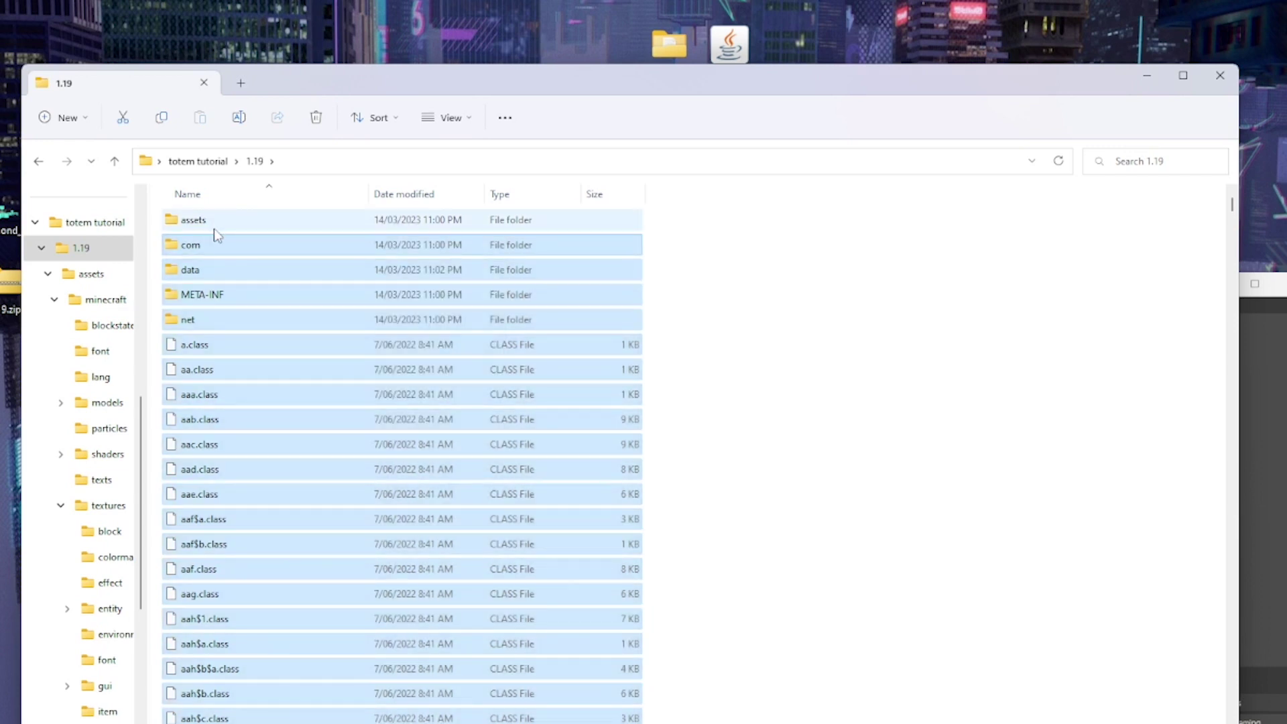
key(Delete)
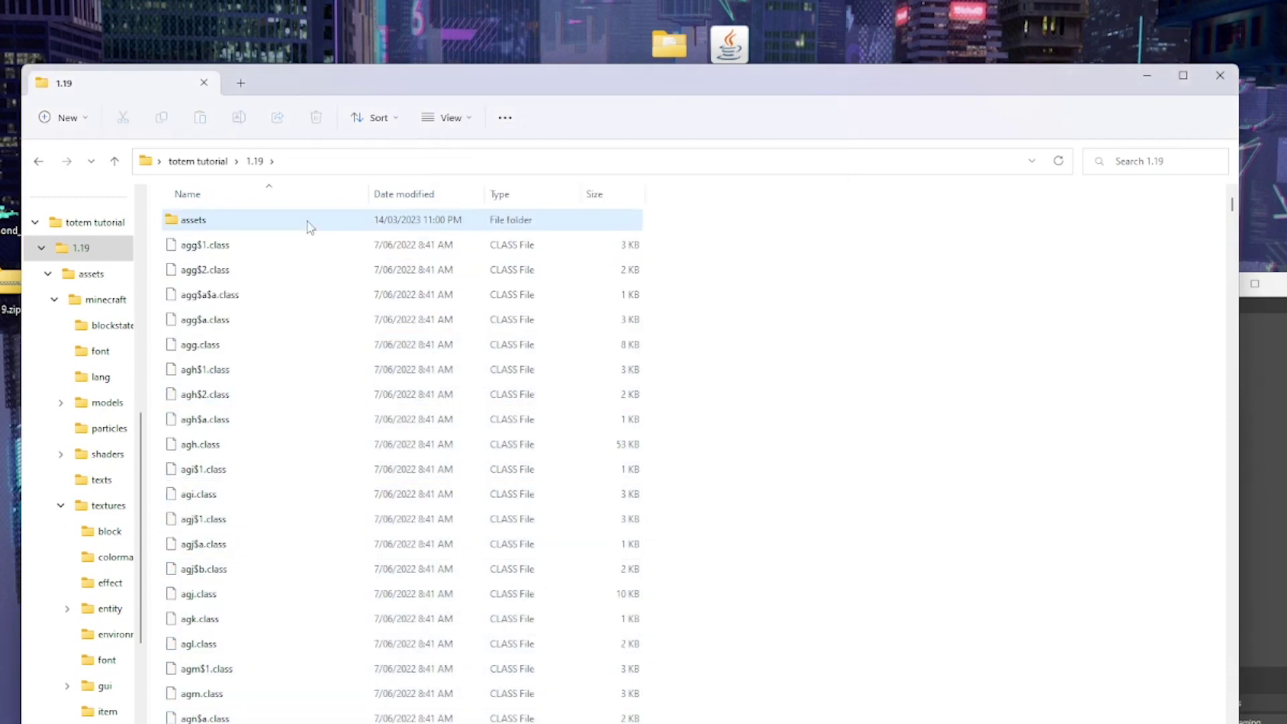
double_click(308, 222)
- Delete realms and .mcassetsroot, then the two JSON files inside assets/minecraft
click(218, 252)
key(shift+Down)
right_click(219, 253)
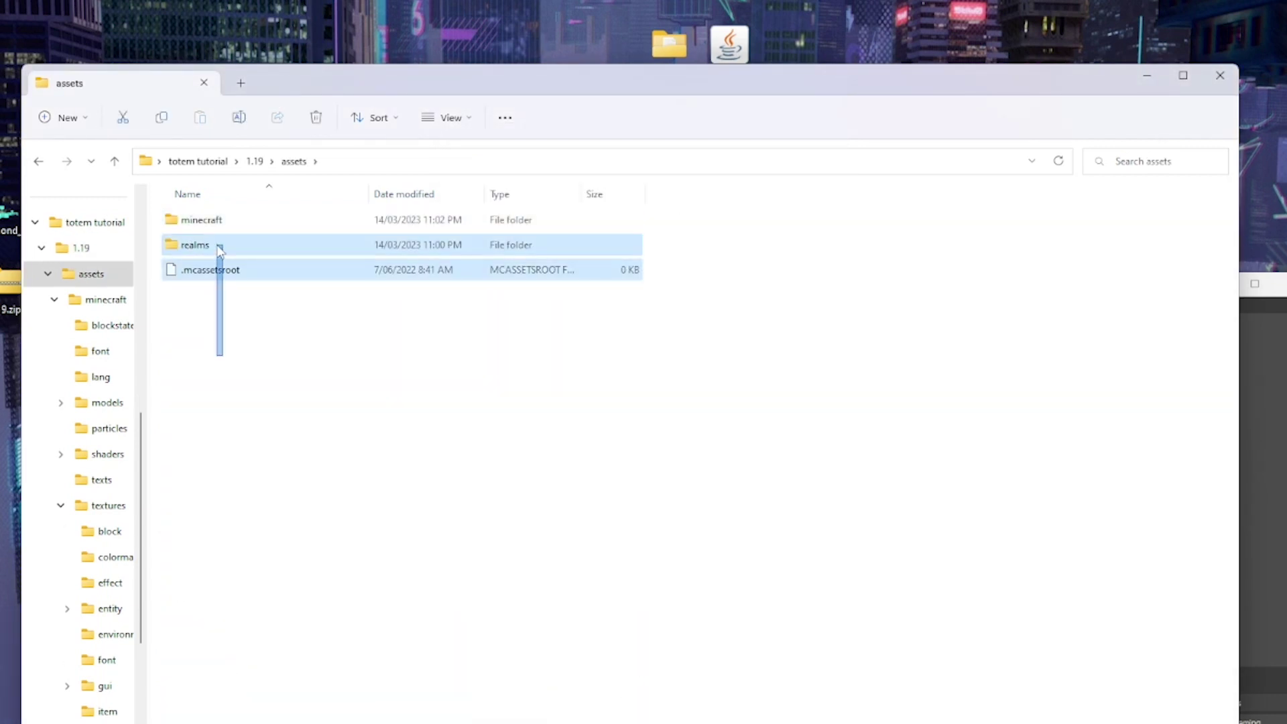
click(343, 265)
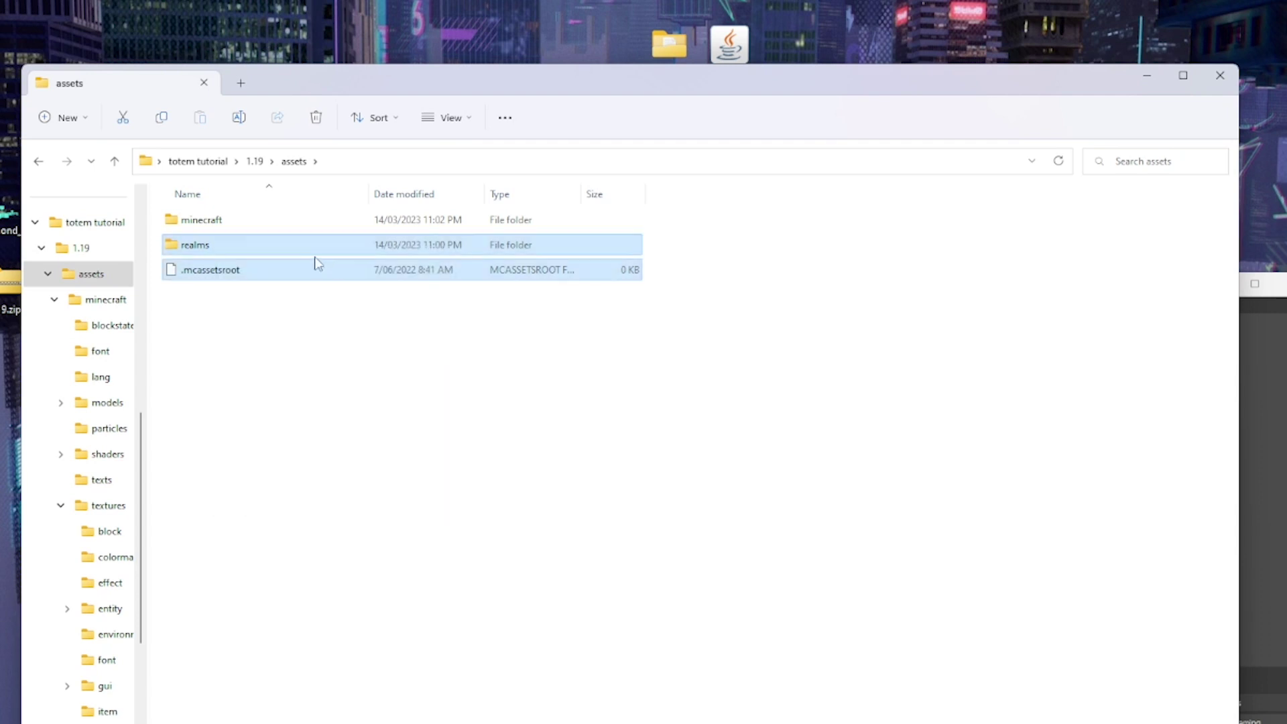
double_click(244, 225)
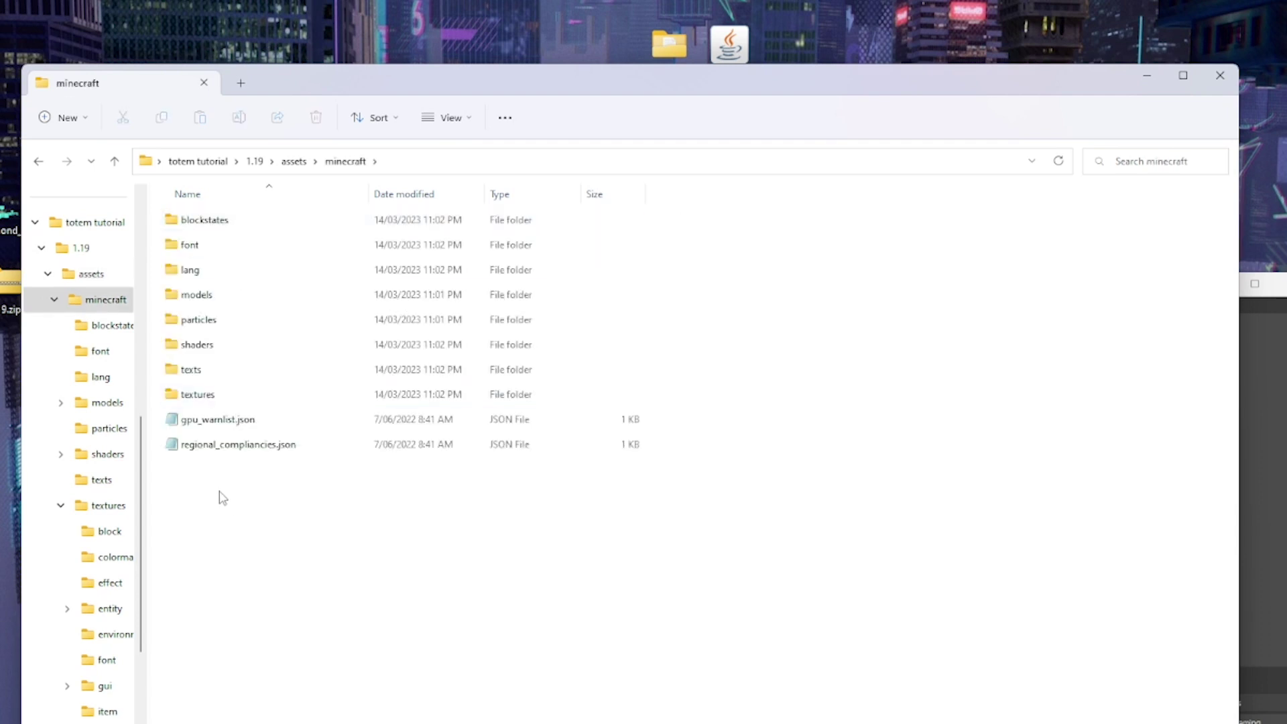
drag(222, 497, 218, 419)
right_click(224, 421)
click(372, 435)
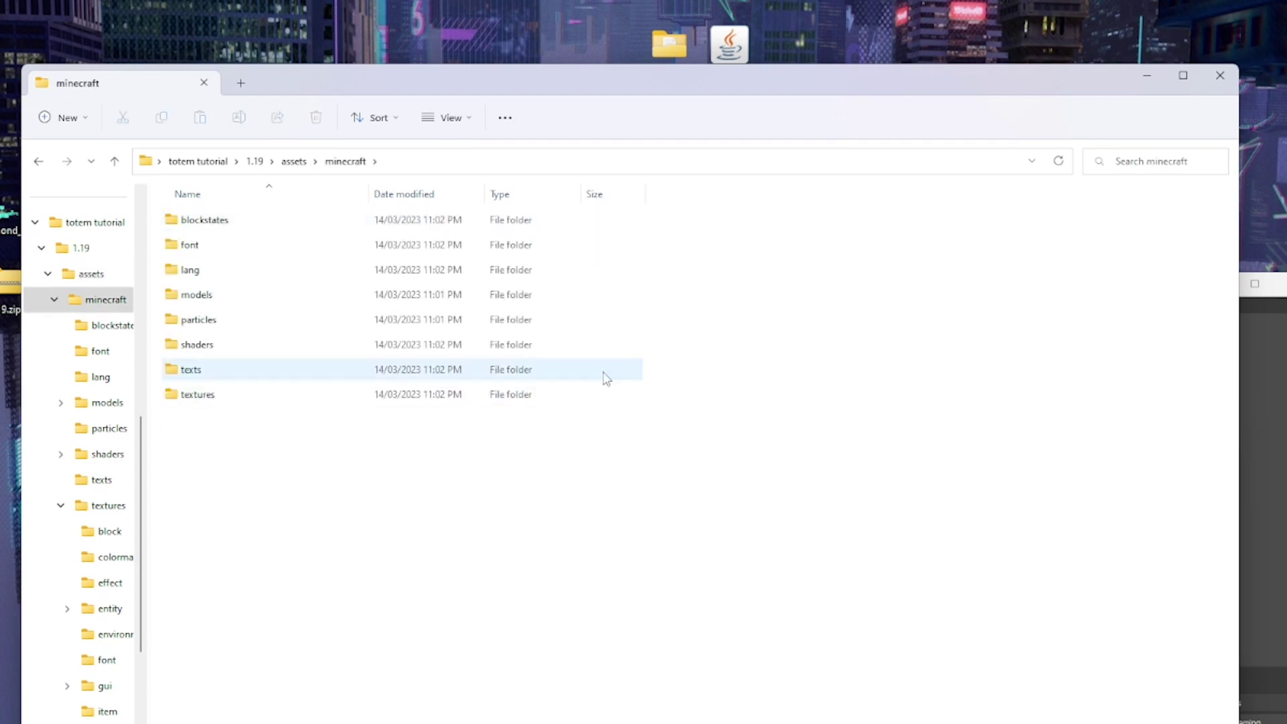
- Delete the seven minecraft folders other than textures
drag(693, 373, 408, 205)
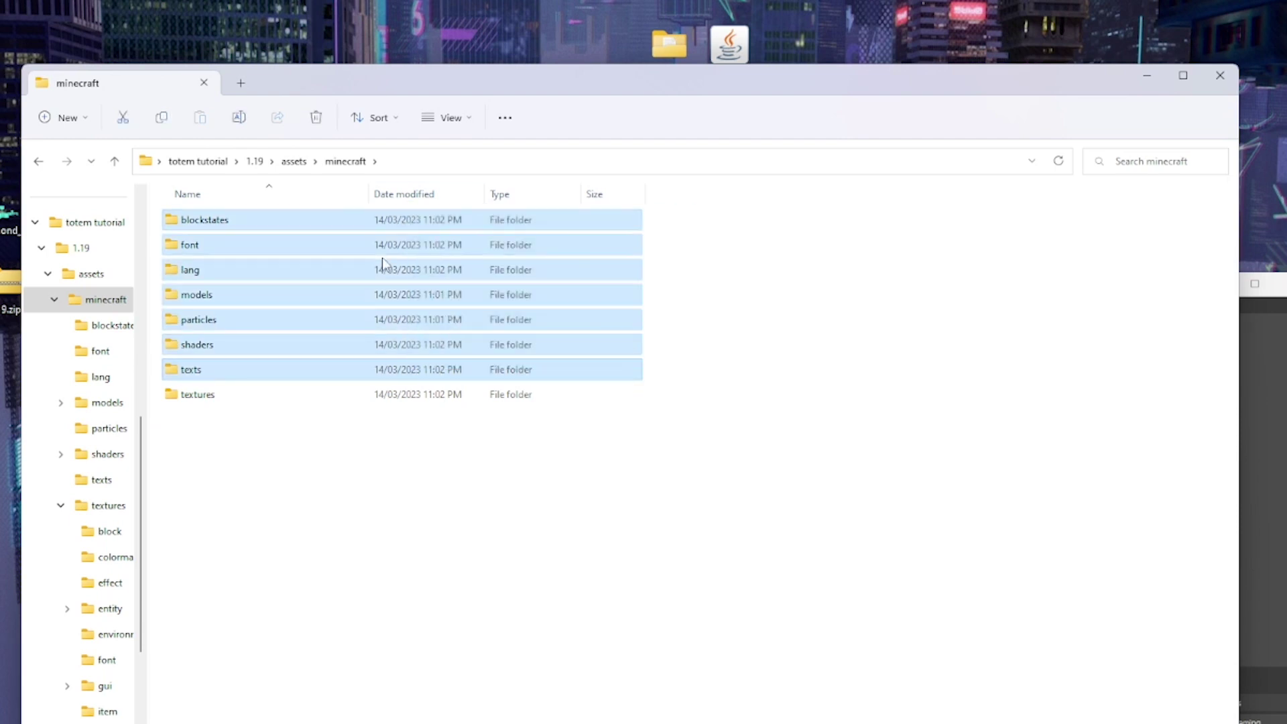
right_click(382, 259)
click(697, 353)
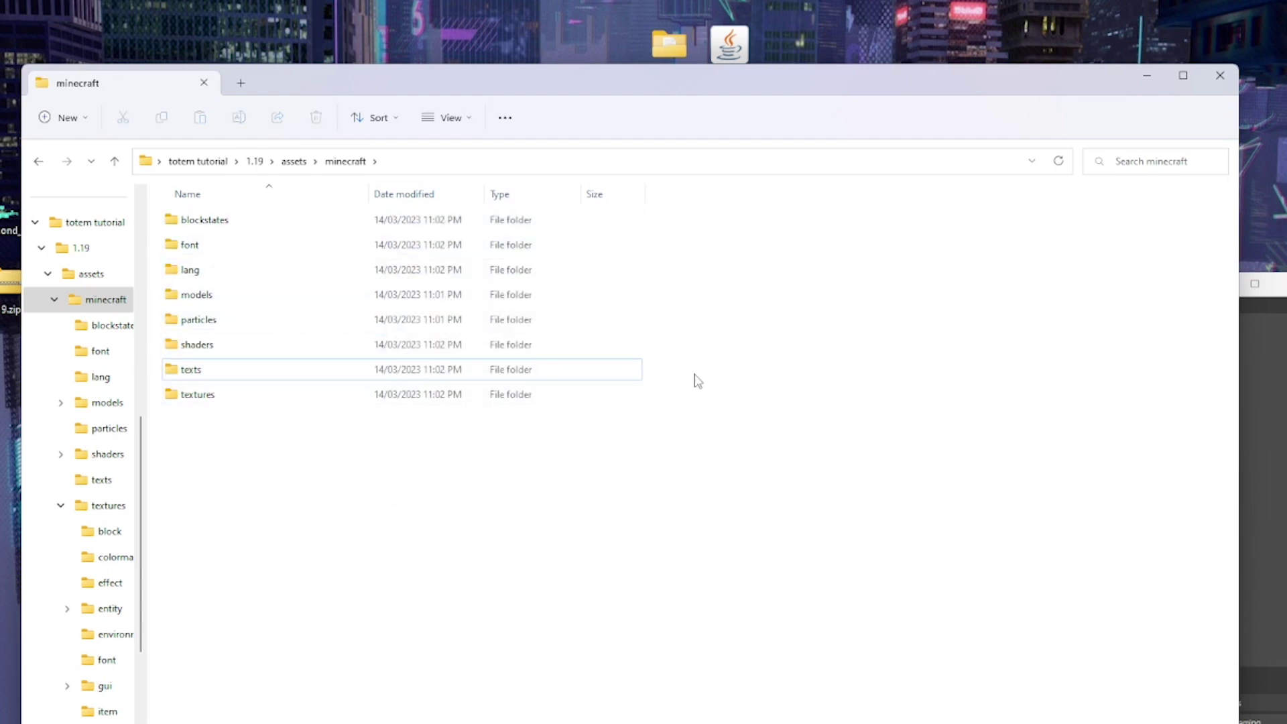
drag(698, 381, 526, 229)
right_click(526, 231)
click(441, 329)
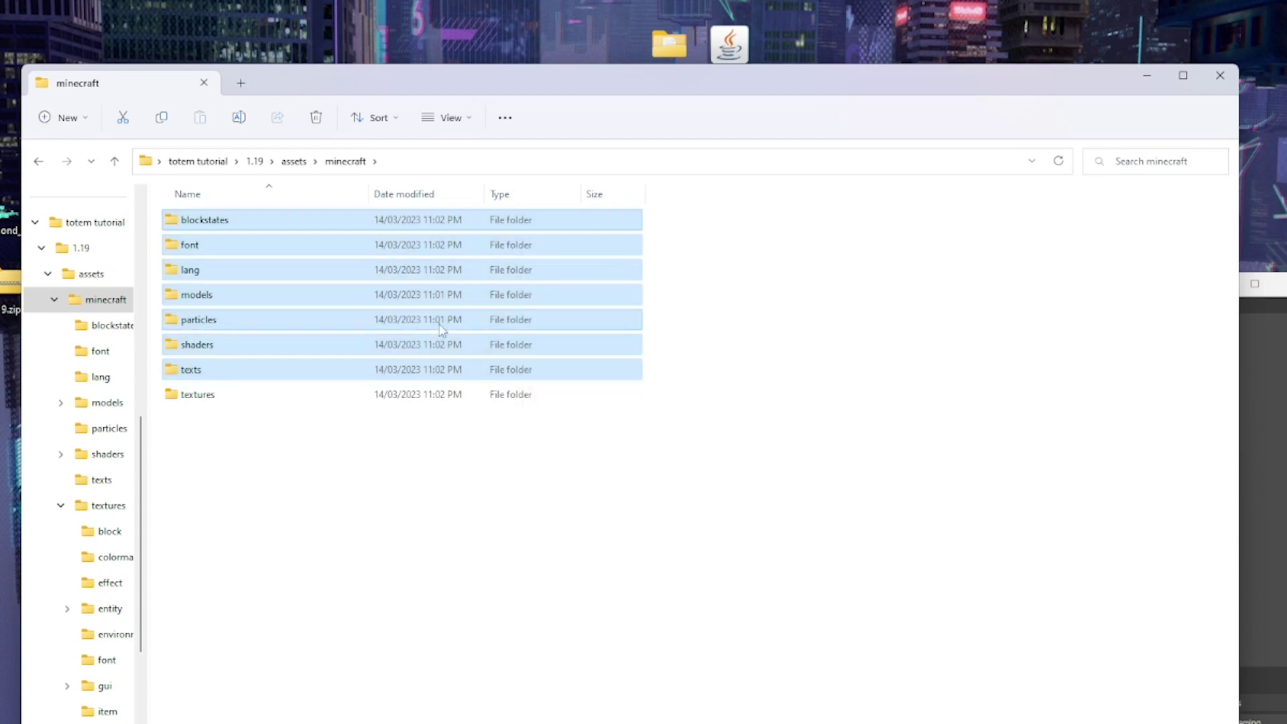
key(Delete)
- In textures, delete the block–gui and map–particle folders, leaving only item
double_click(235, 224)
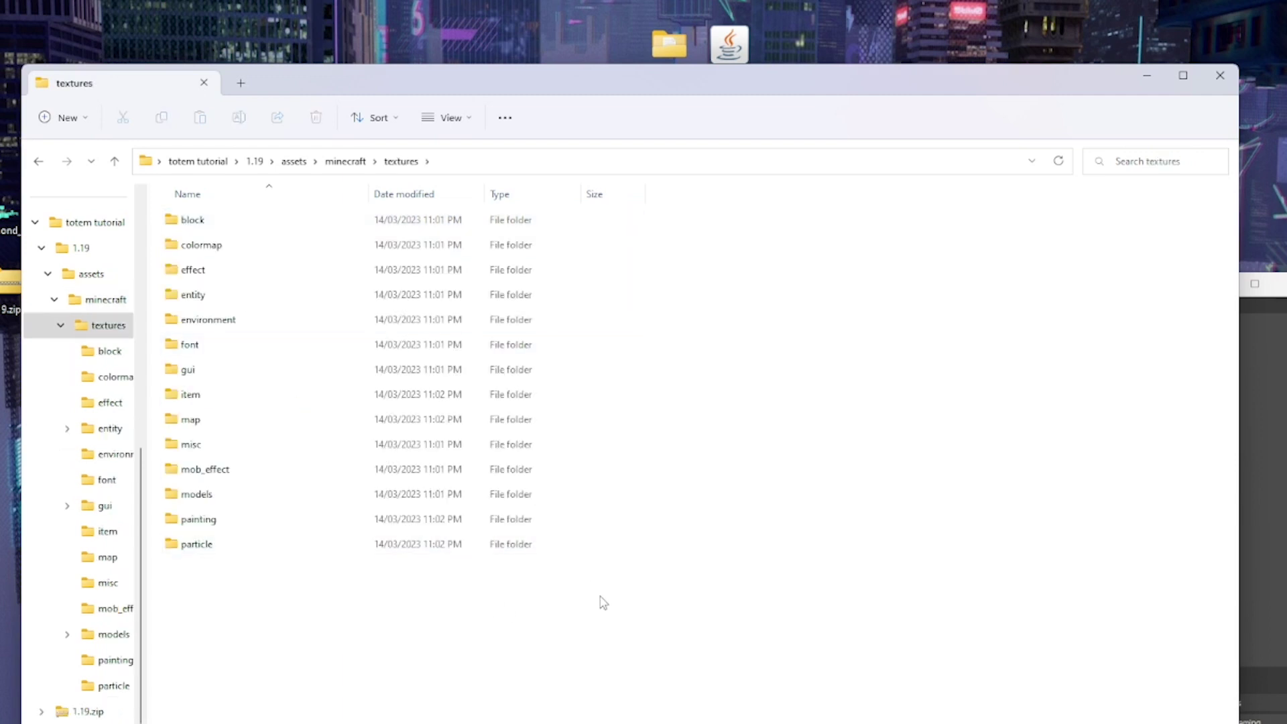
mouse_move(566, 584)
mouse_down()
mouse_move(428, 520)
mouse_move(291, 487)
mouse_move(224, 424)
mouse_up()
right_click(225, 426)
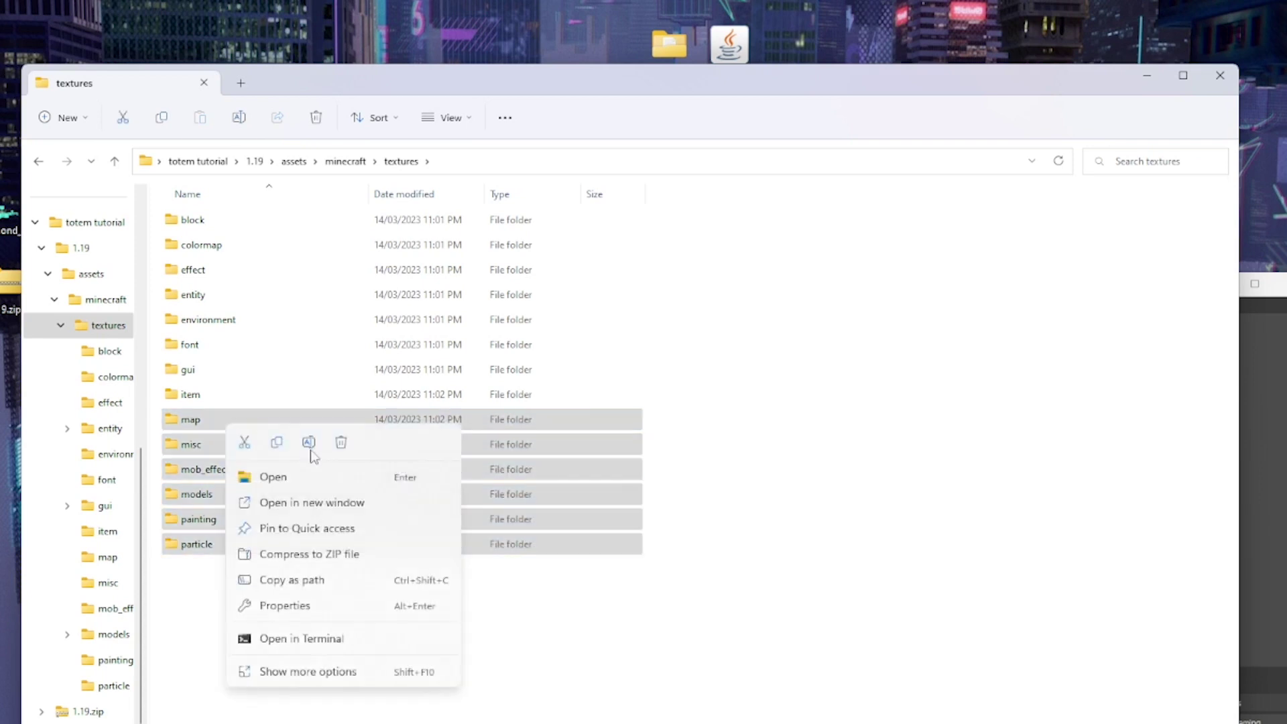
click(340, 442)
drag(662, 379, 368, 201)
right_click(396, 250)
click(478, 270)
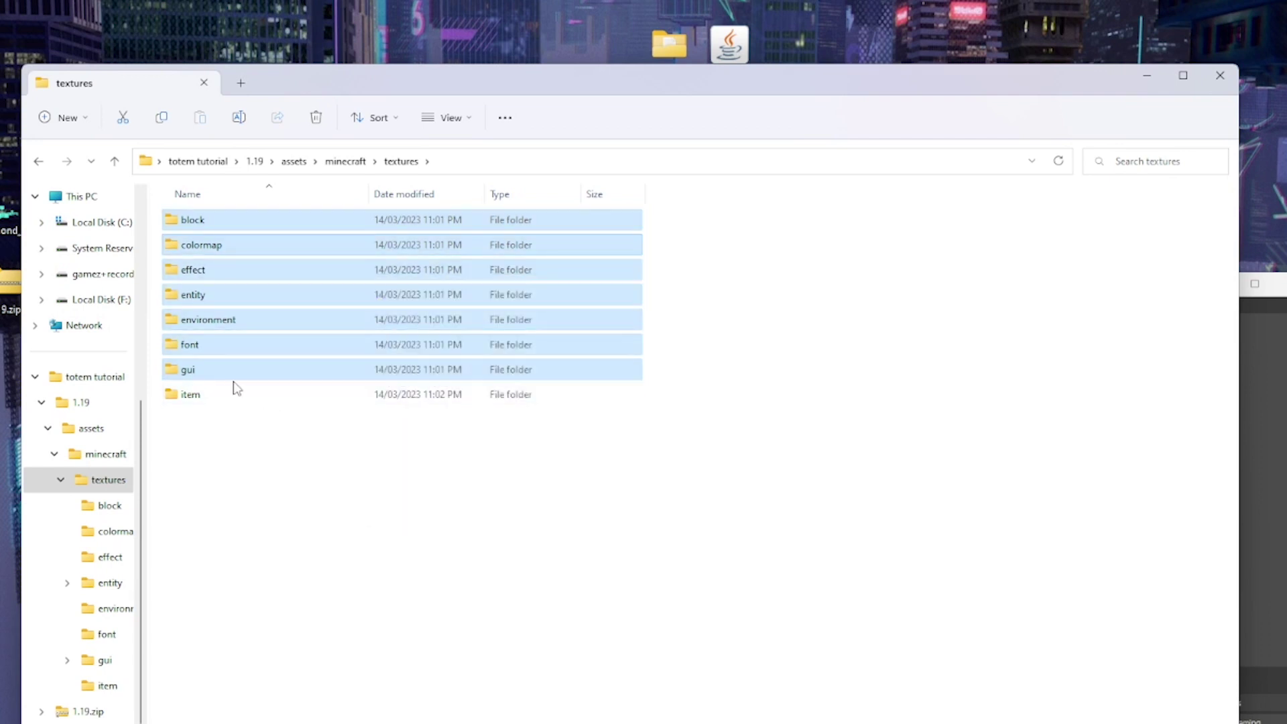
- Look through the item folder's textures, then go back to the totem tutorial folder
double_click(201, 226)
scroll(442, 509, down, 10)
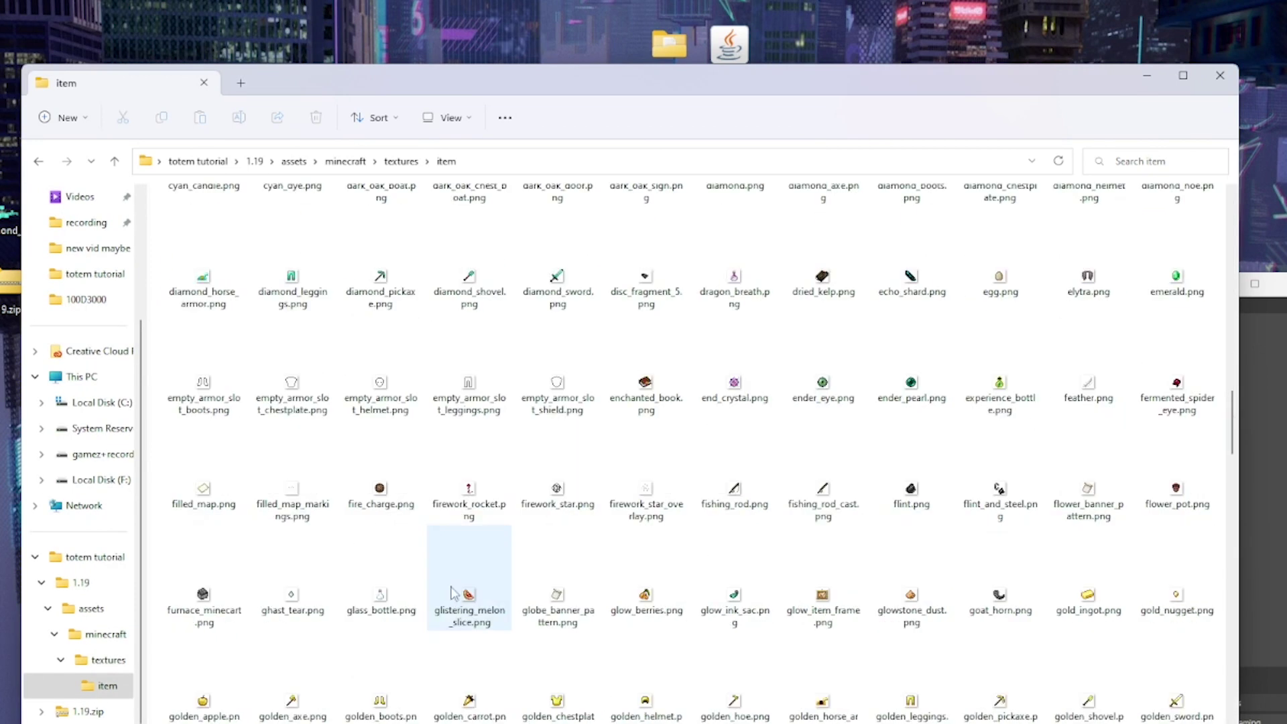
scroll(460, 610, down, 15)
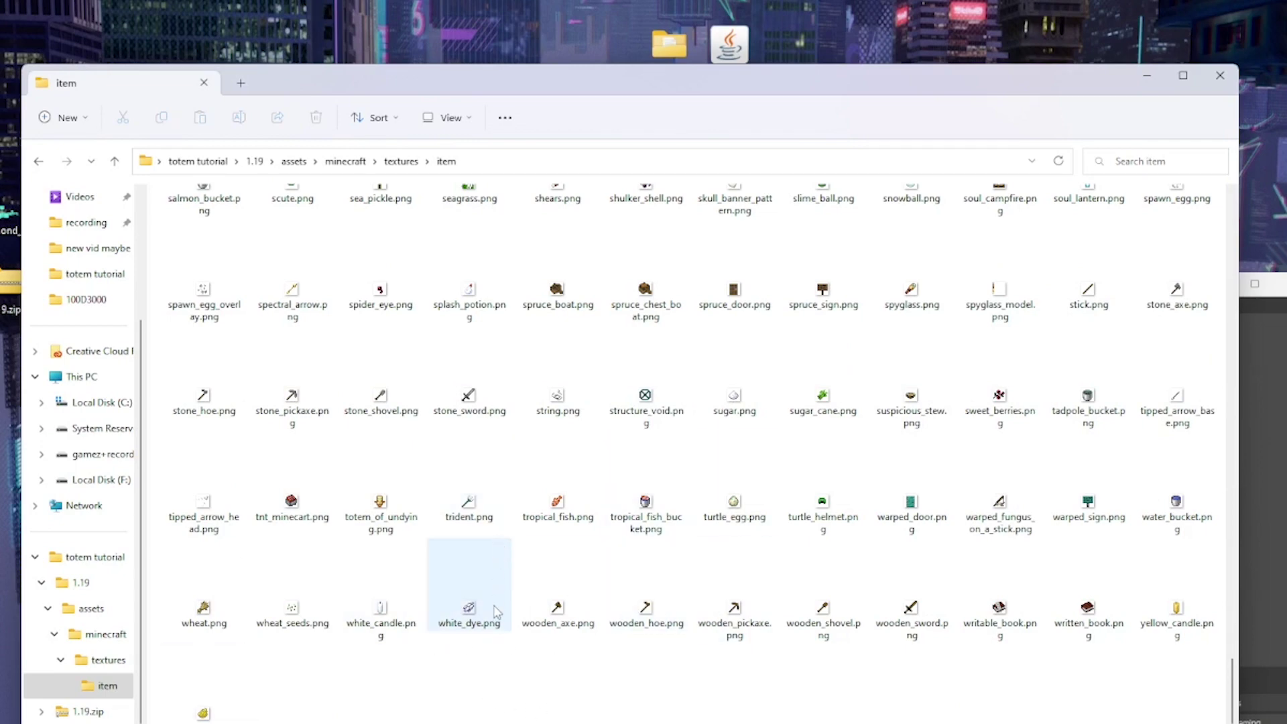
scroll(502, 519, up, 20)
click(40, 166)
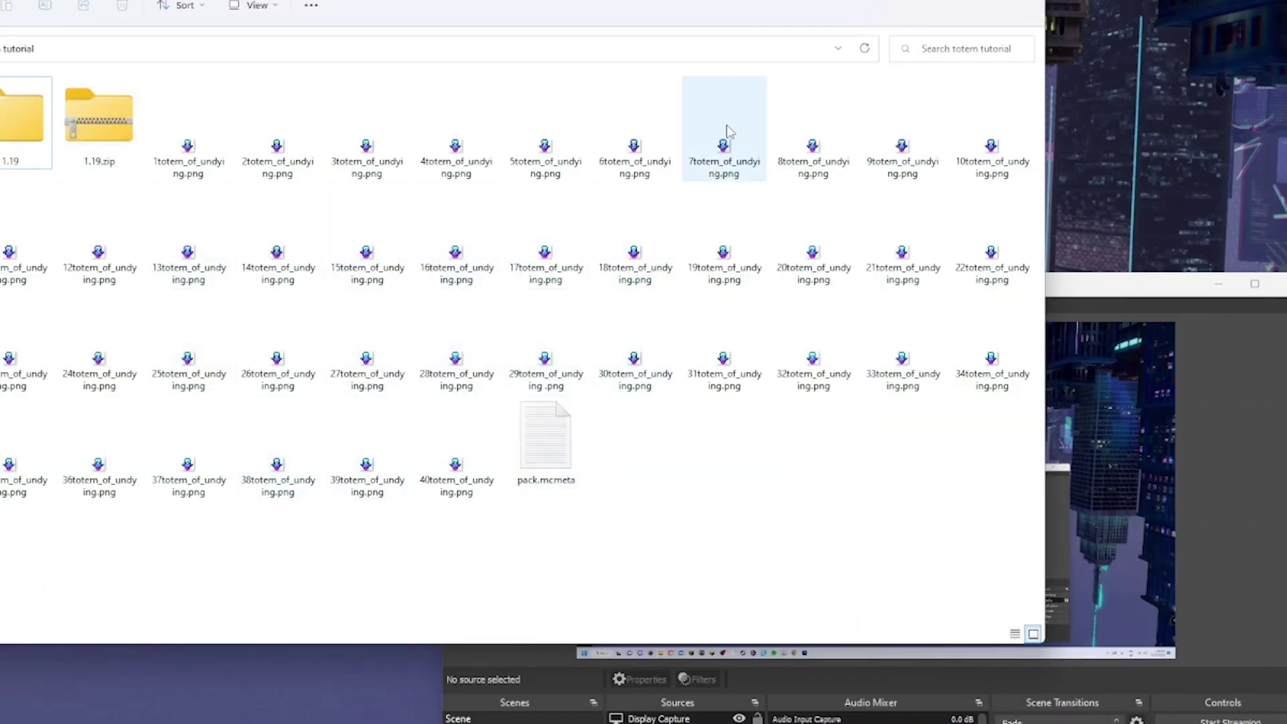
- Launch Animation Creator (ac-1.0.0.jar) and browse Load Images to Desktop > totem tutorial
drag(724, 16, 281, 129)
double_click(737, 47)
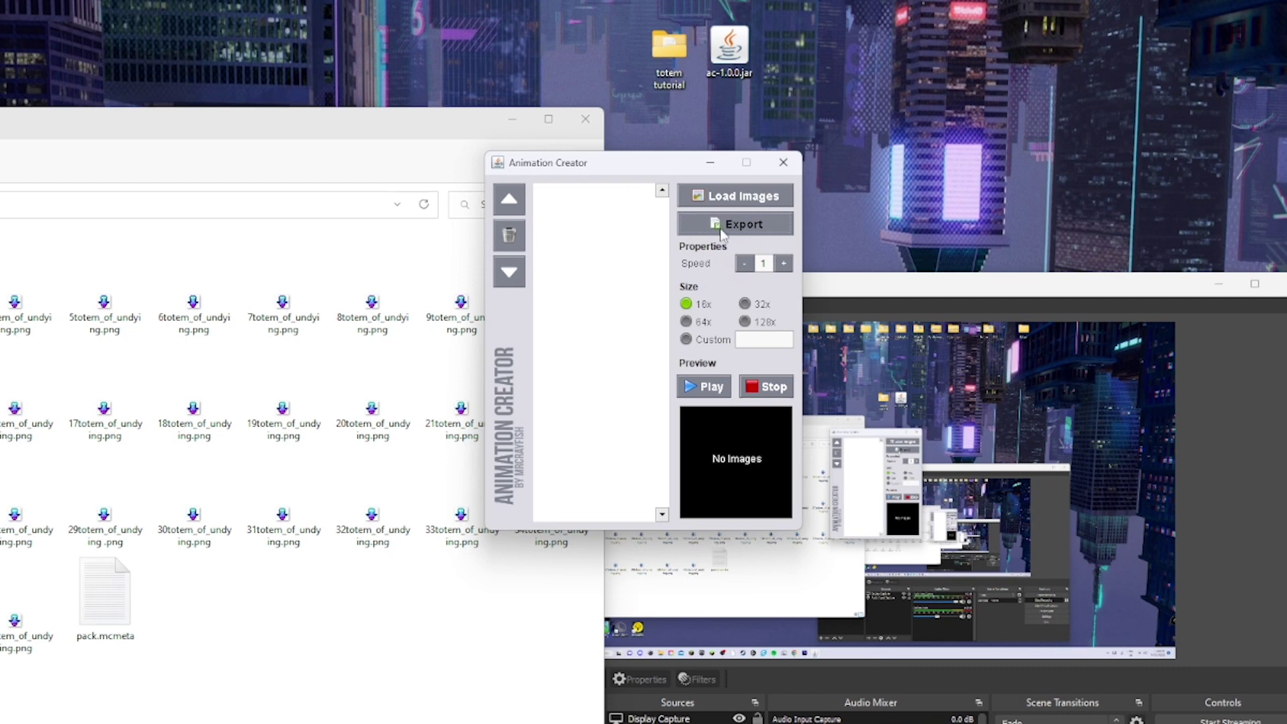
click(724, 198)
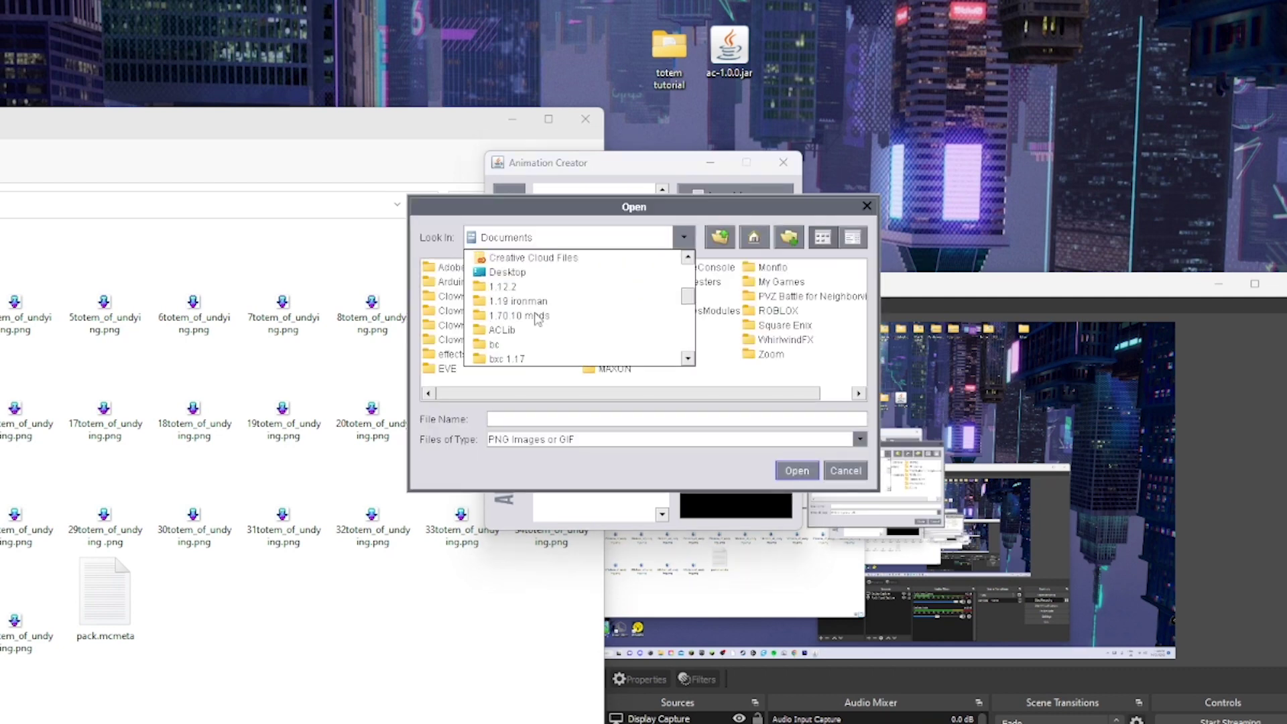
click(527, 273)
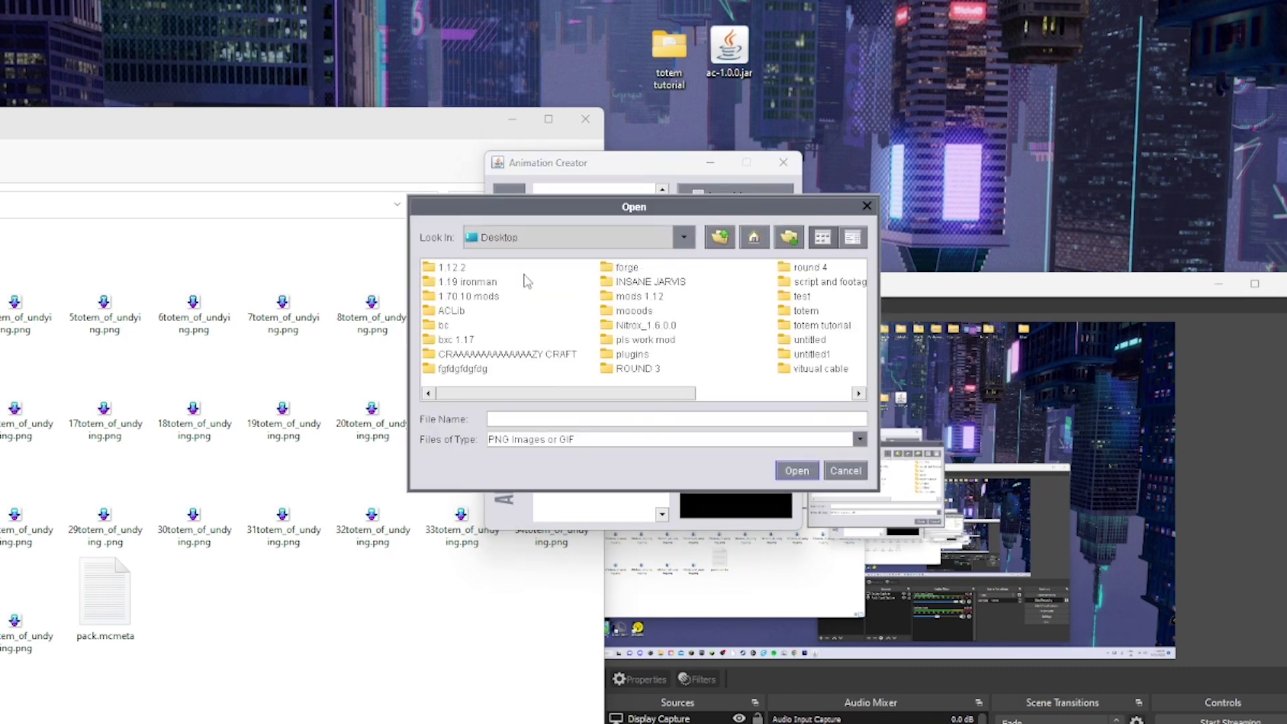
double_click(795, 325)
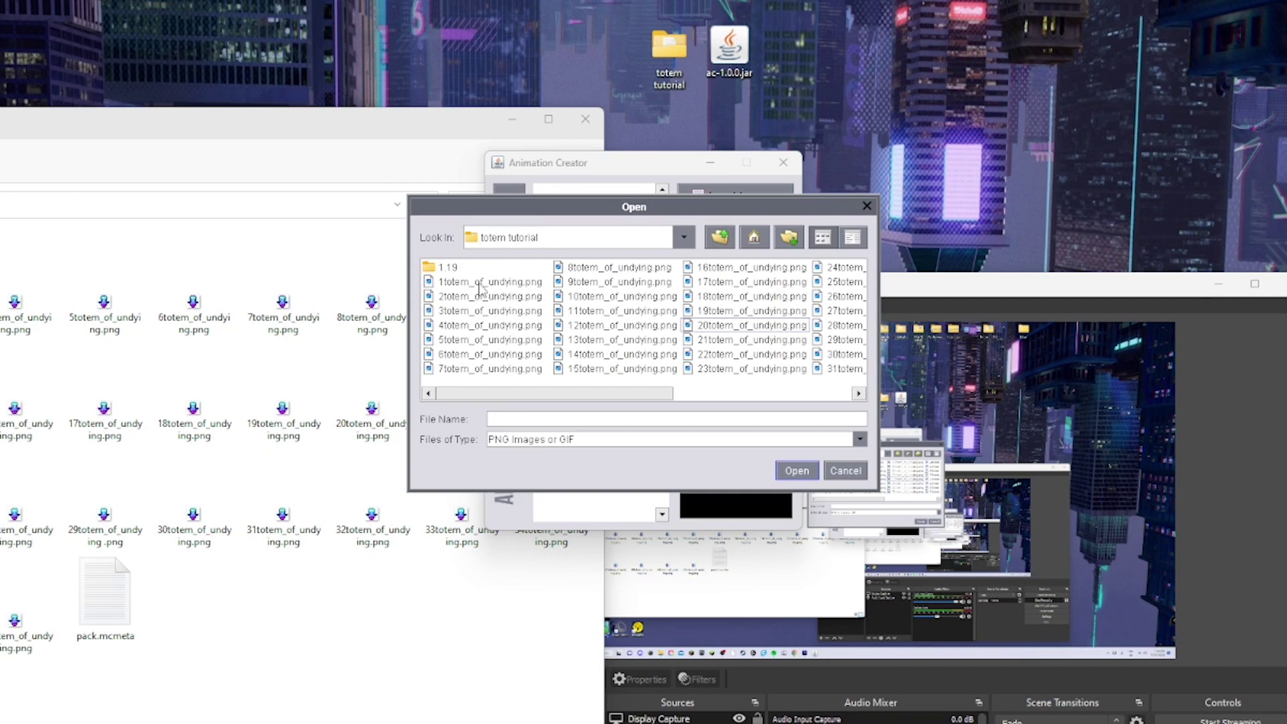
- Select totem_of_undying frames 1 through 40 and load them
shift+click(508, 369)
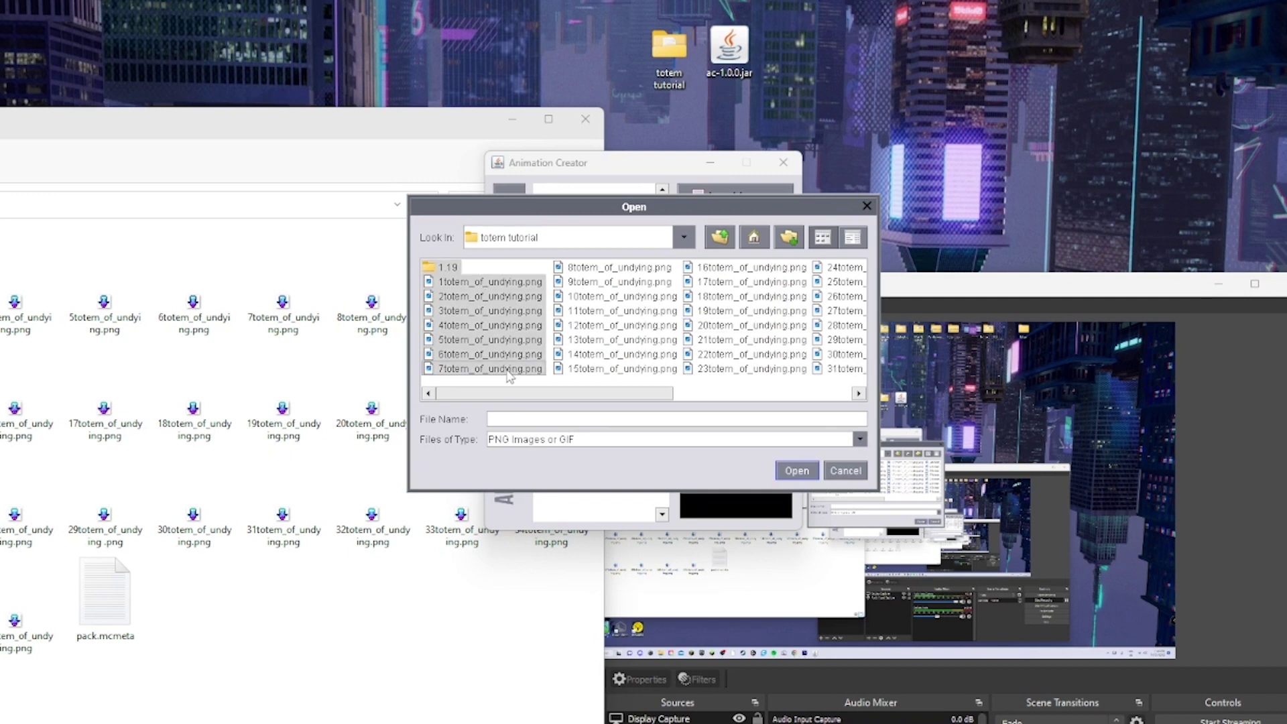
shift+click(587, 370)
shift+click(711, 369)
scroll(781, 373, down, 3)
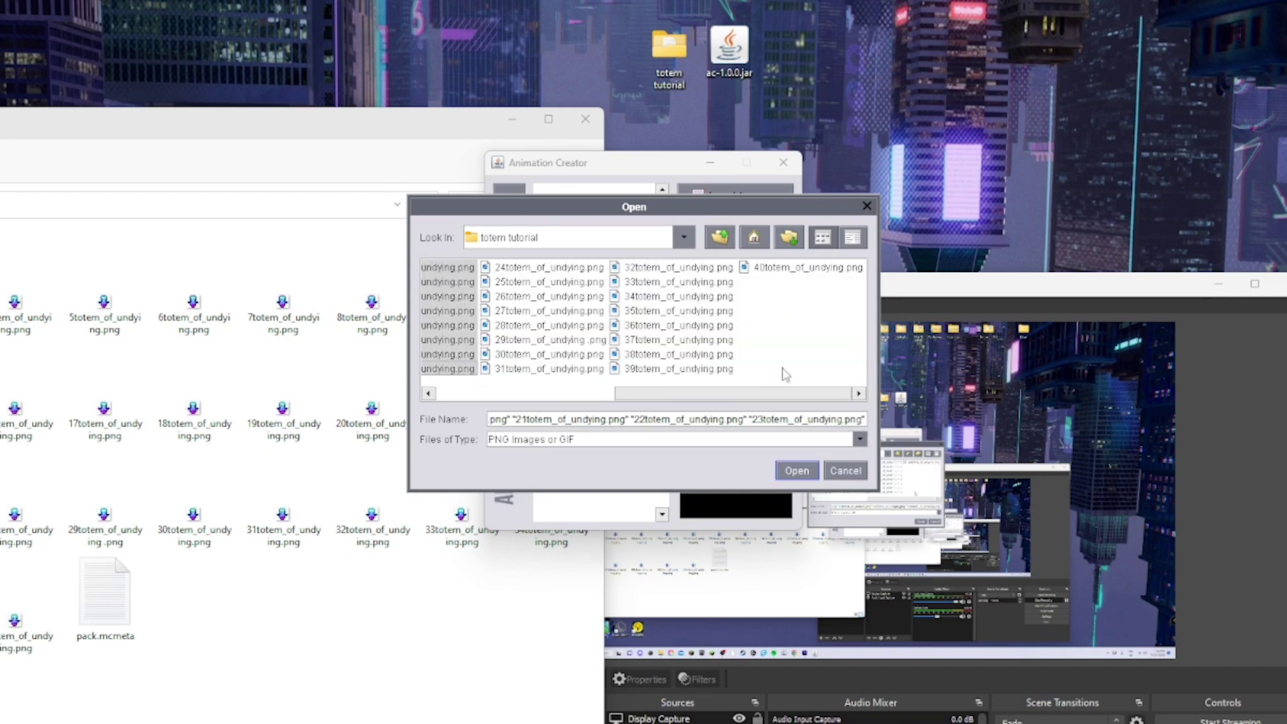
shift+click(561, 370)
shift+click(679, 370)
shift+click(778, 283)
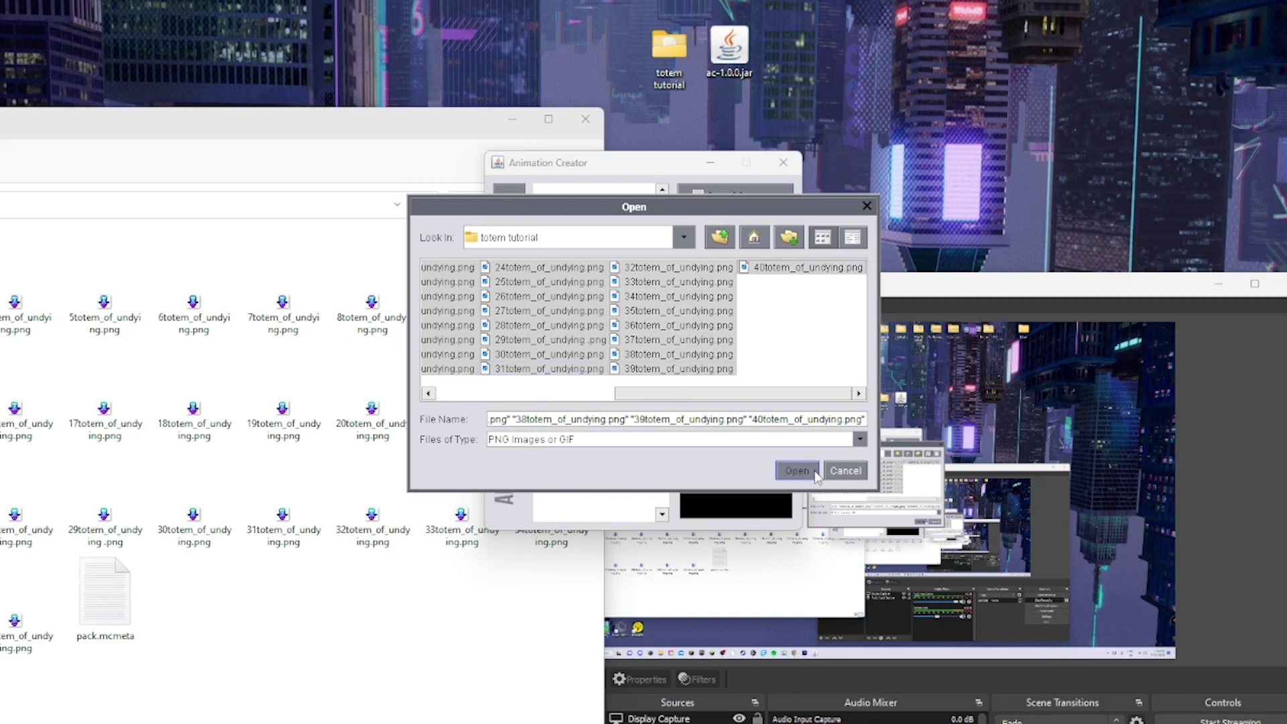
click(808, 471)
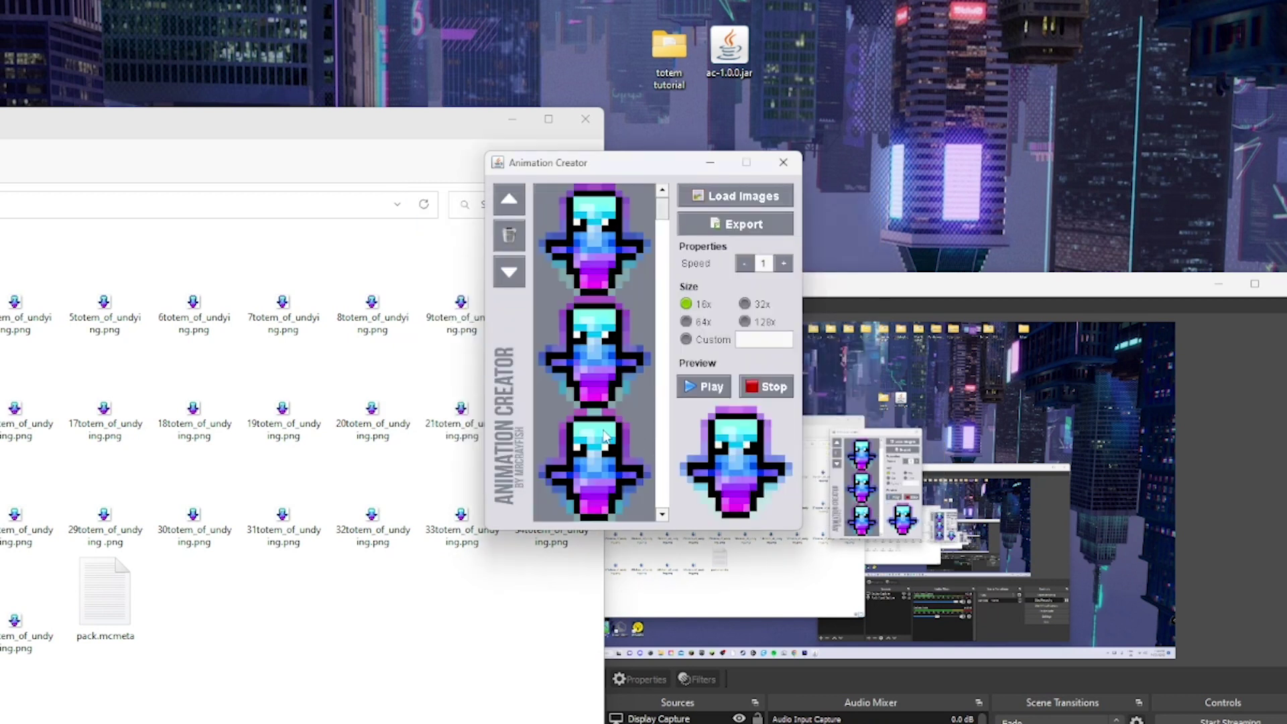
- Preview the forty-frame totem animation, review the frame list order, and halt the automated reordering
click(702, 388)
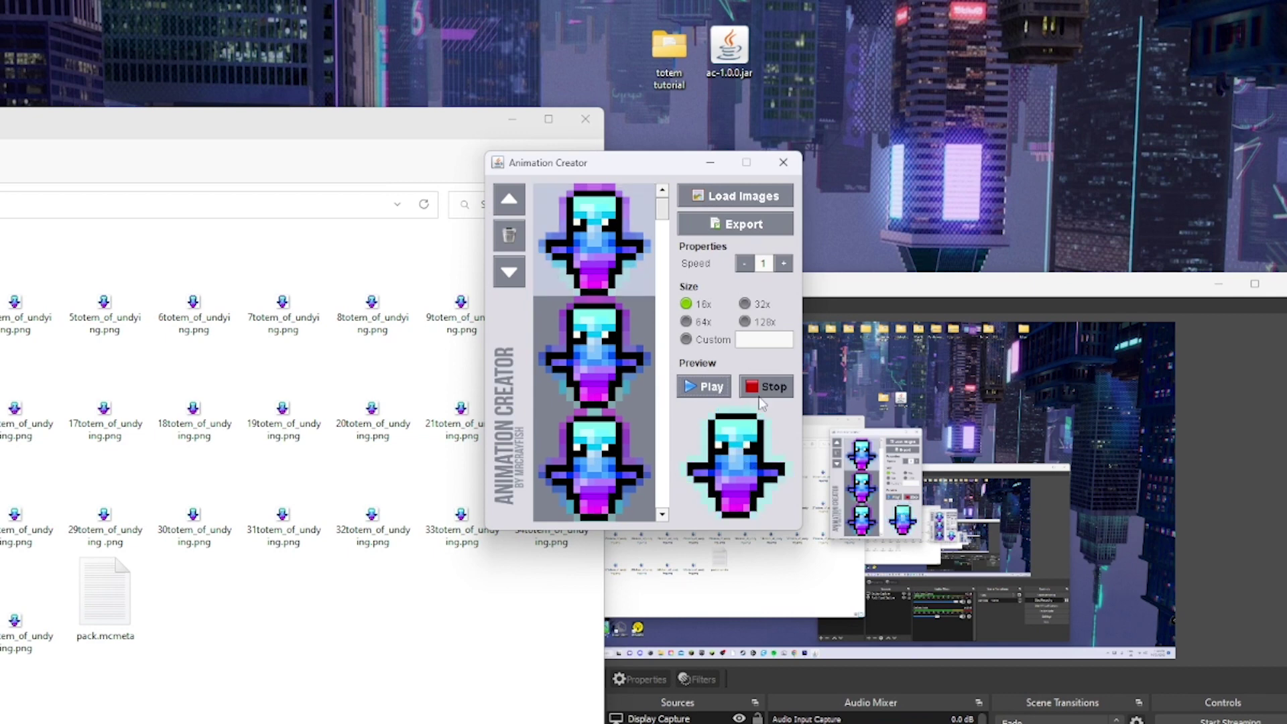
click(762, 392)
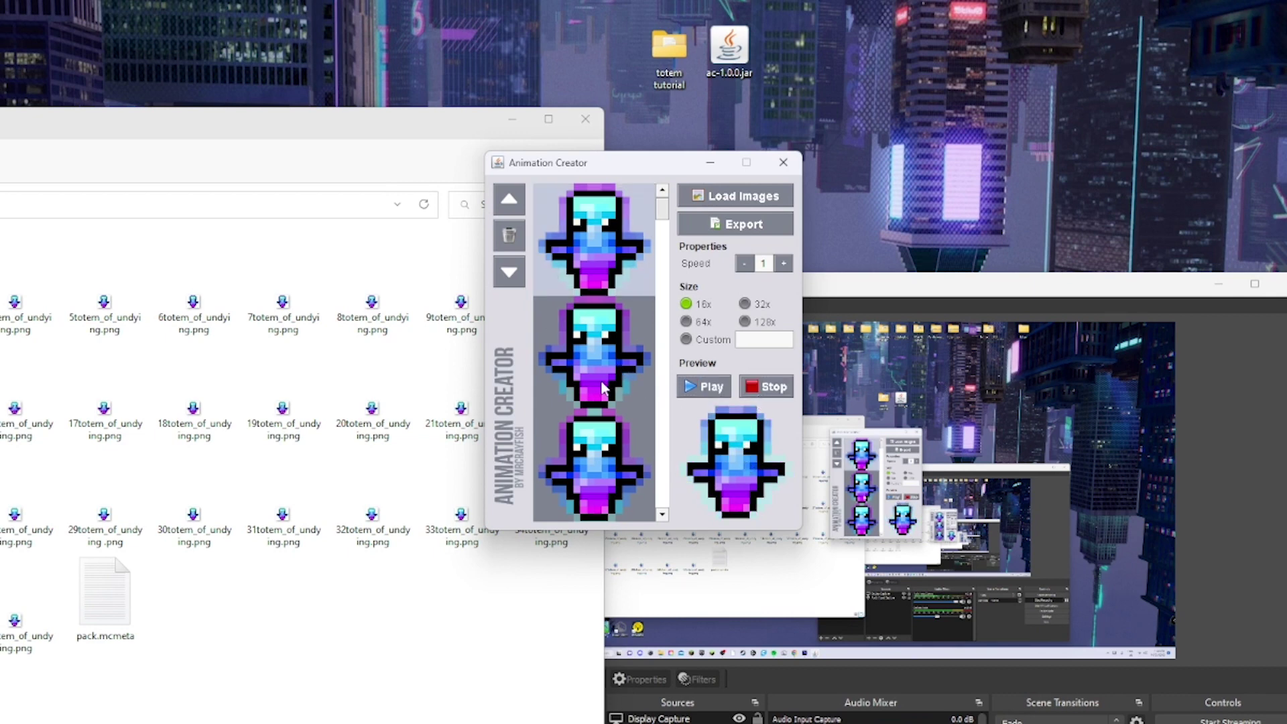
scroll(602, 388, down, 5)
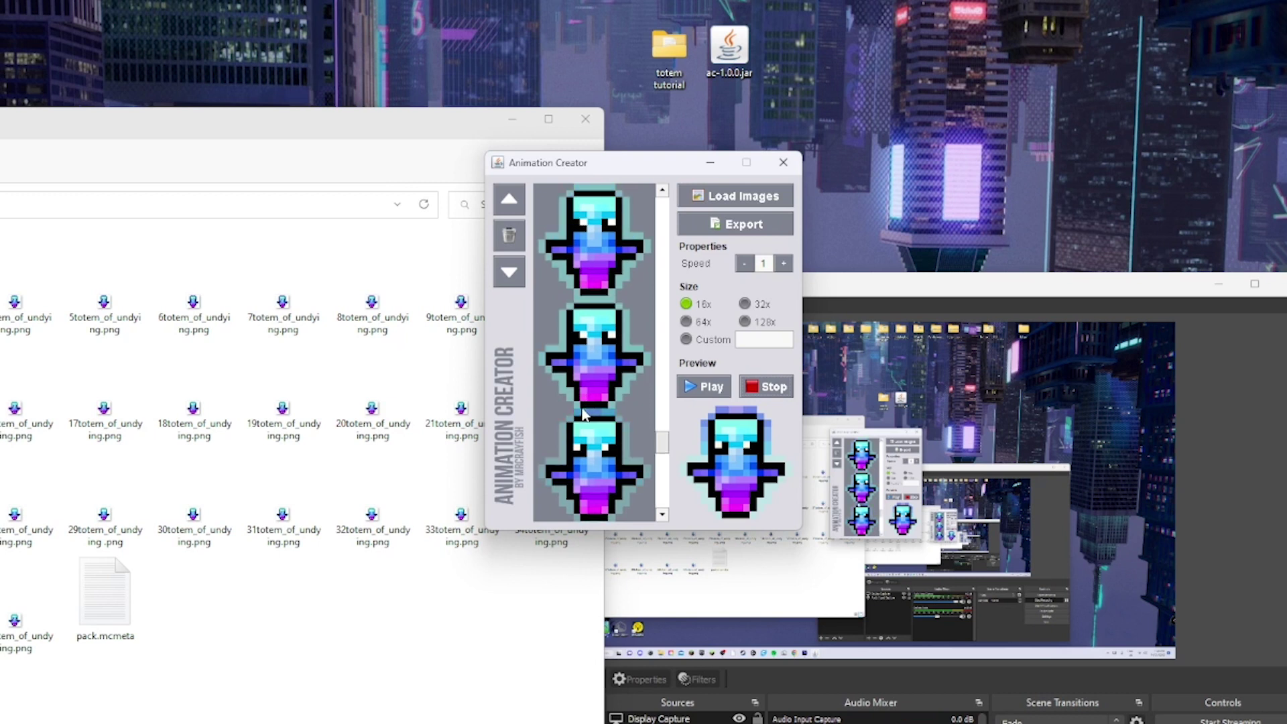
scroll(583, 413, up, 3)
scroll(610, 341, up, 2)
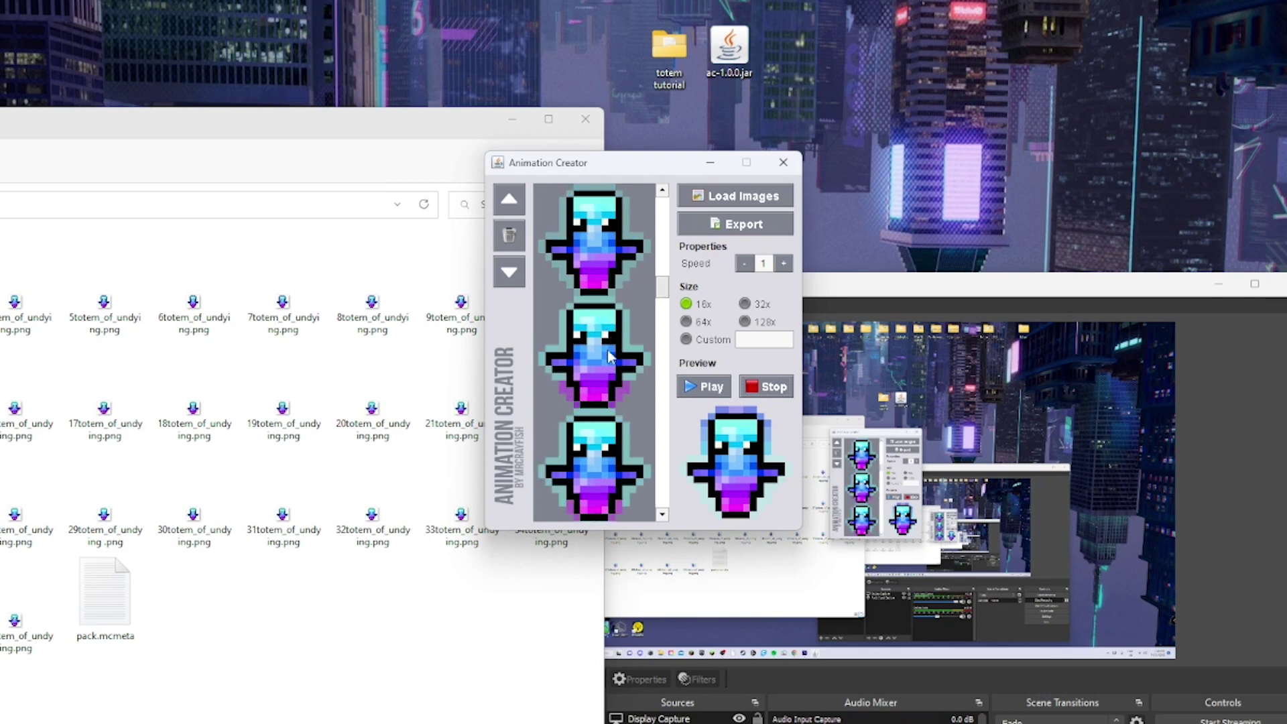
scroll(580, 362, up, 1)
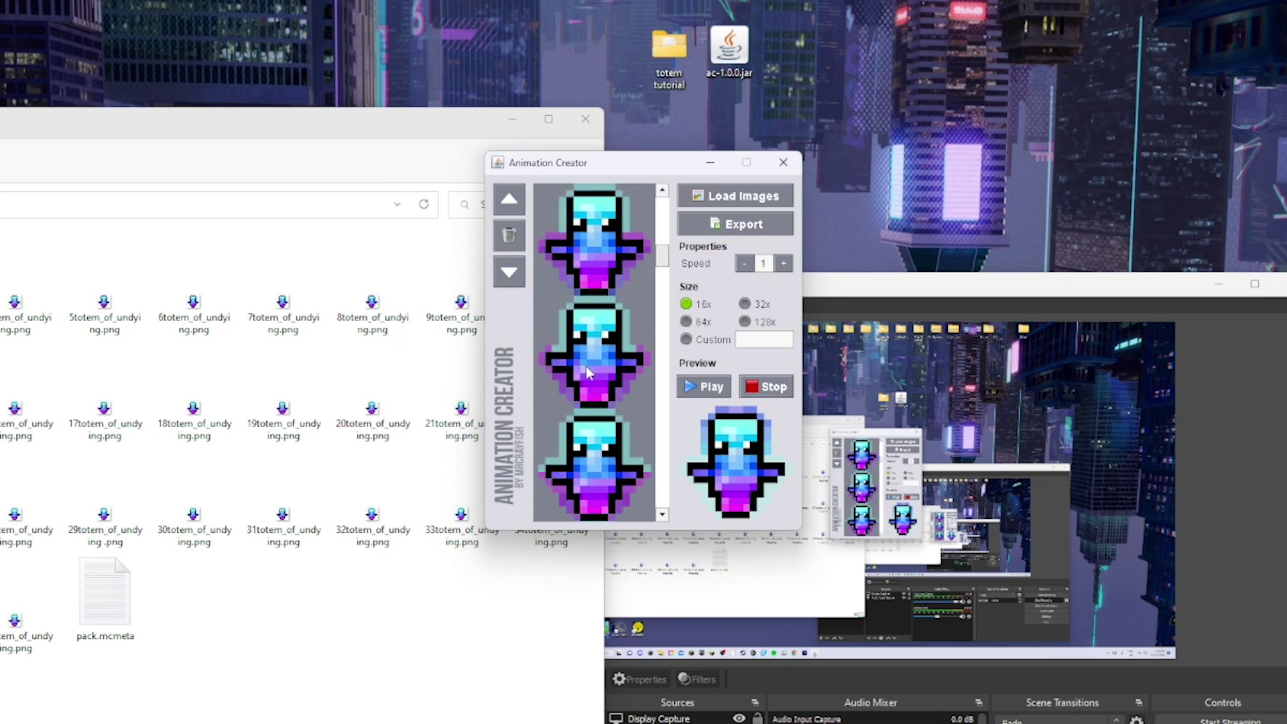
scroll(604, 377, up, 2)
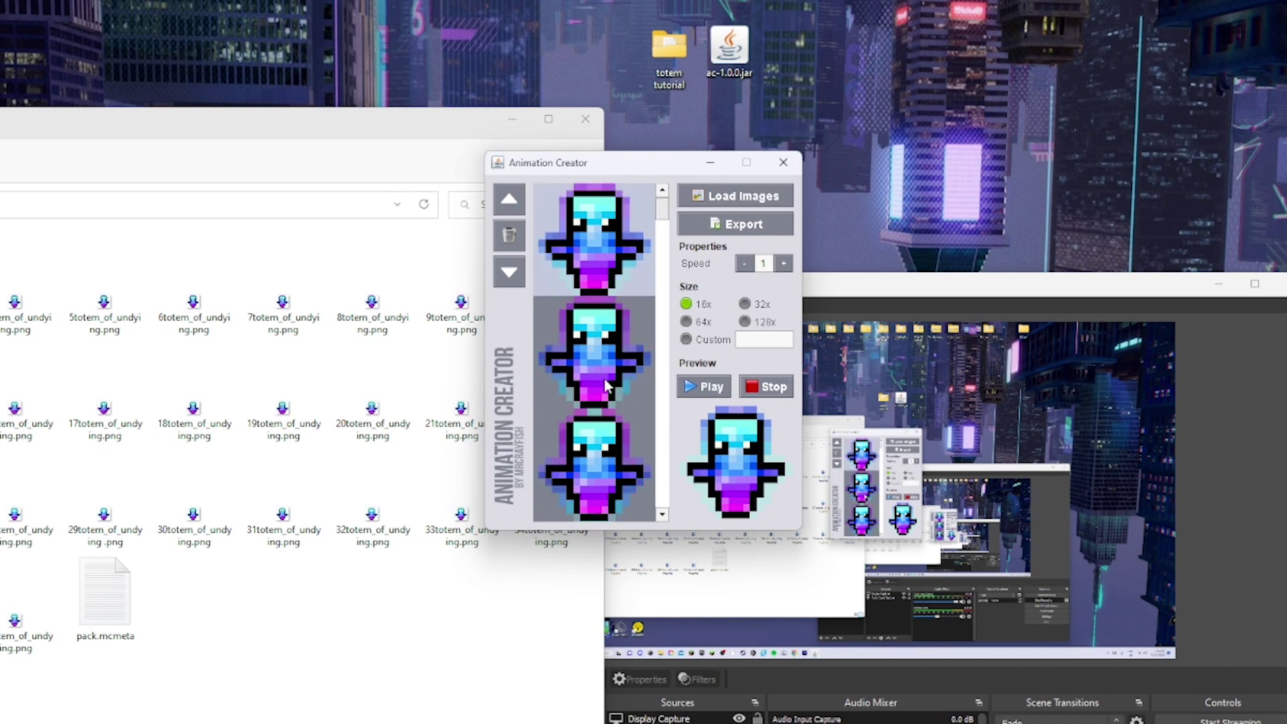
scroll(593, 352, down, 10)
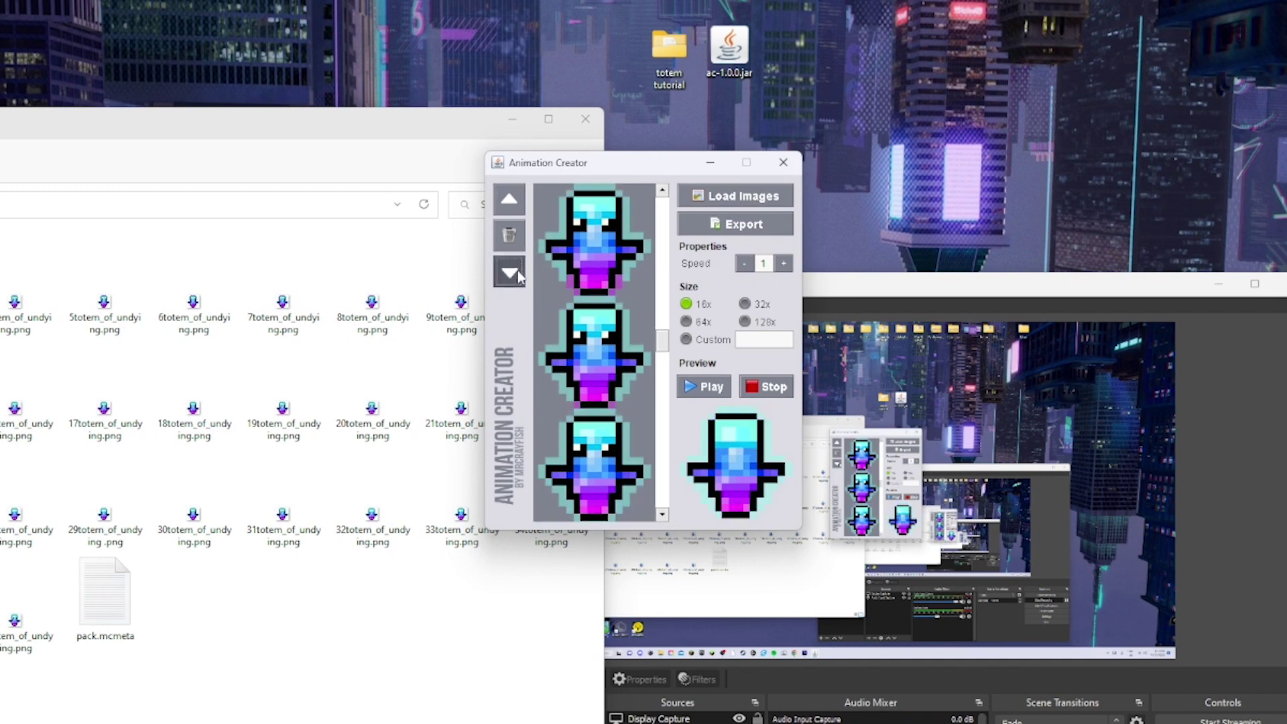
key(BackSpace)
key(BackSpace)
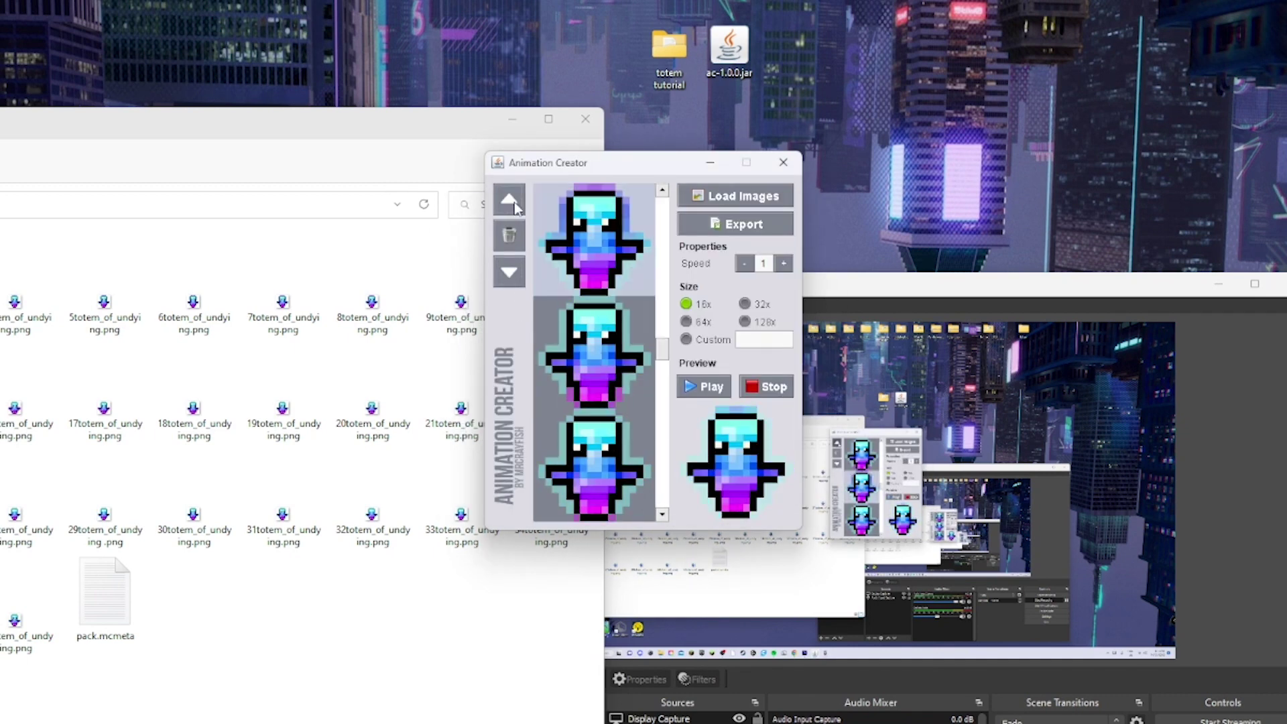
click(662, 514)
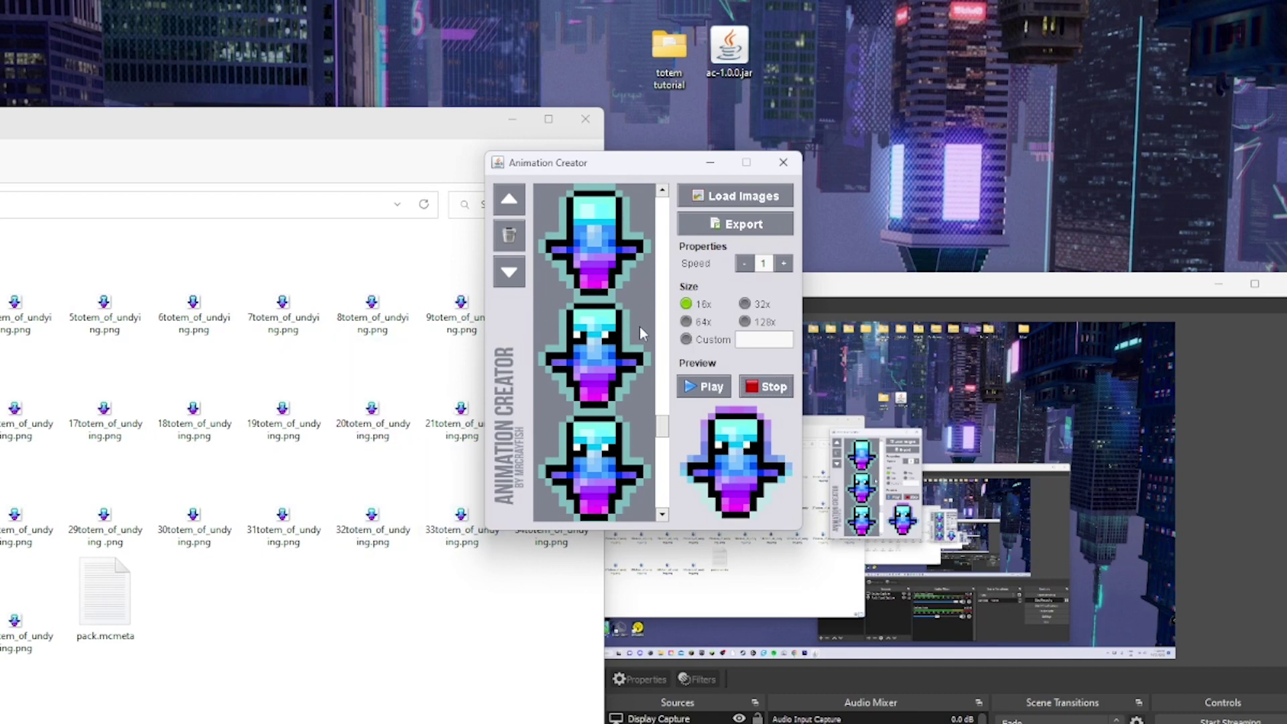
- Preview the sprite at 32x, 64x and 128x, then return it to 16x
click(745, 303)
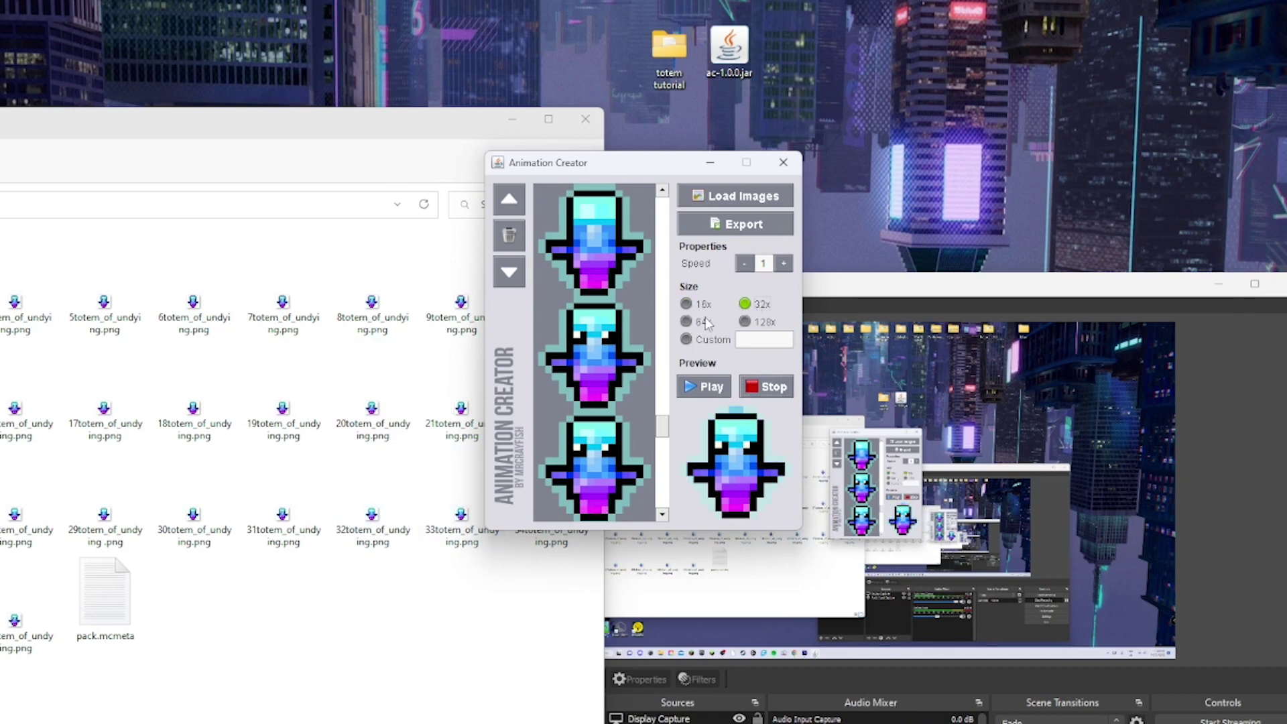
click(686, 322)
click(745, 322)
click(686, 304)
- Raise the speed to 8, lower it to 1, then settle on Speed 2
click(783, 264)
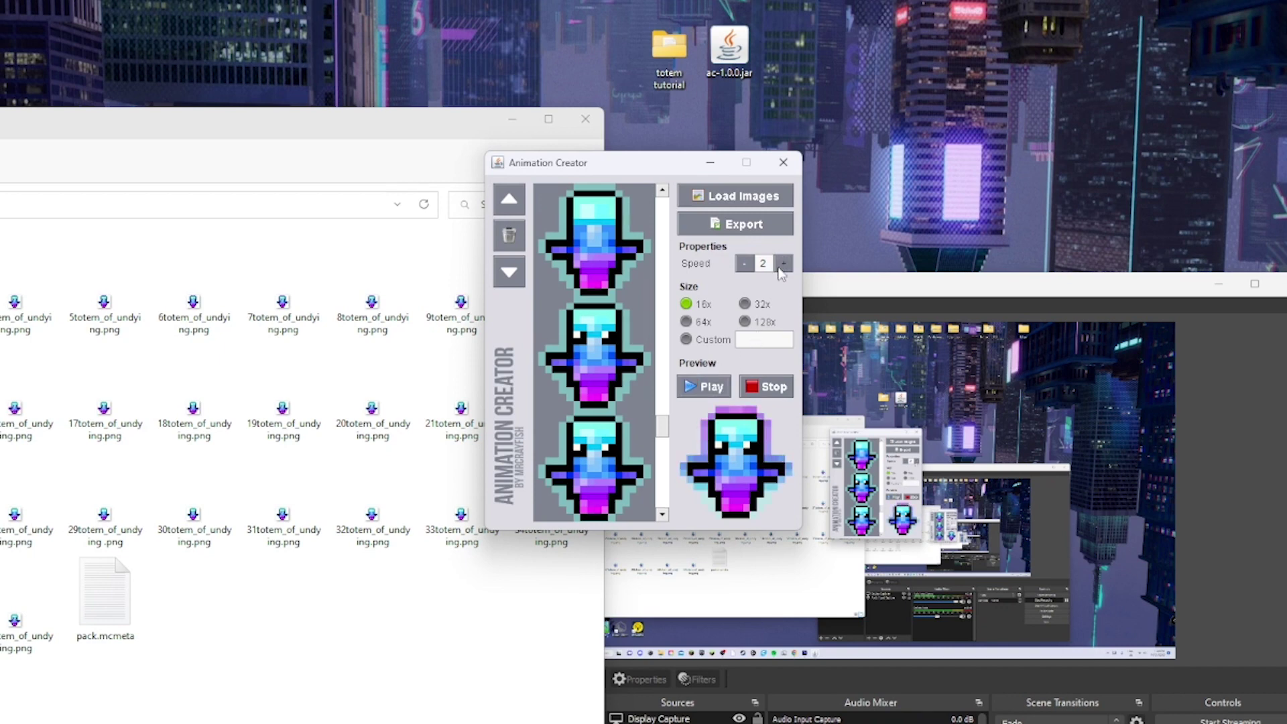
click(782, 264)
click(782, 263)
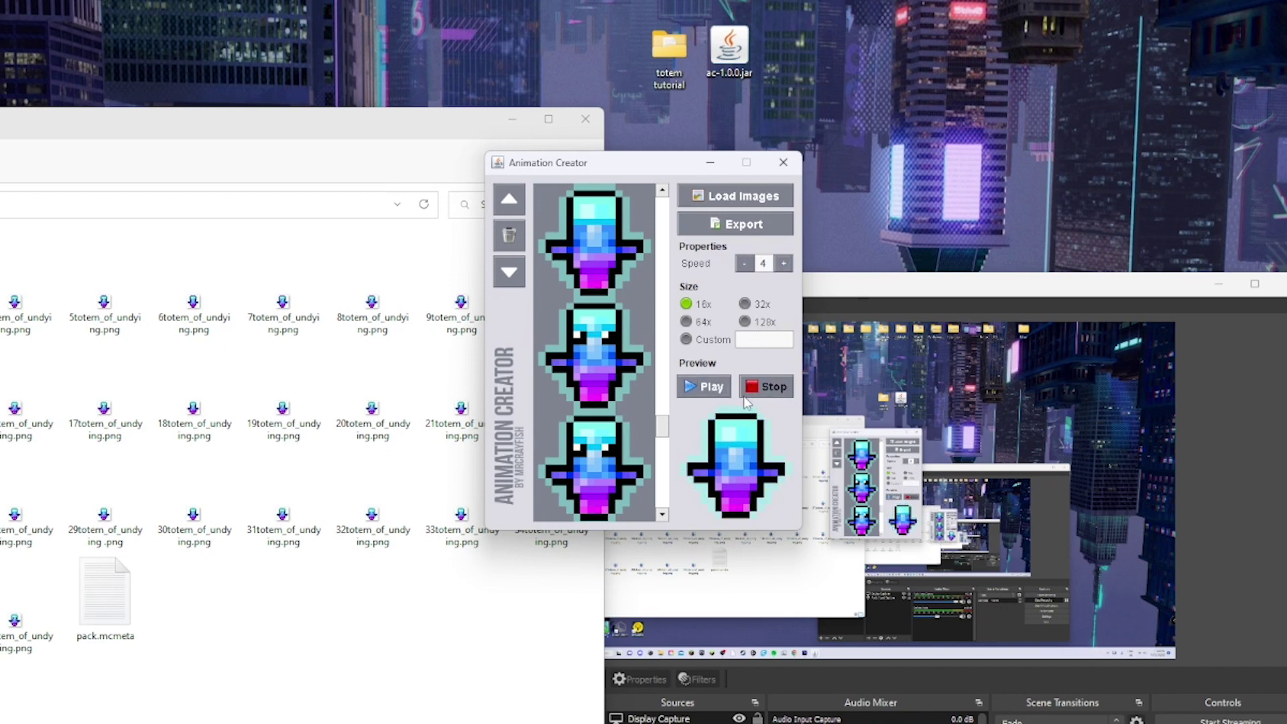
click(782, 263)
click(782, 264)
click(782, 263)
click(782, 264)
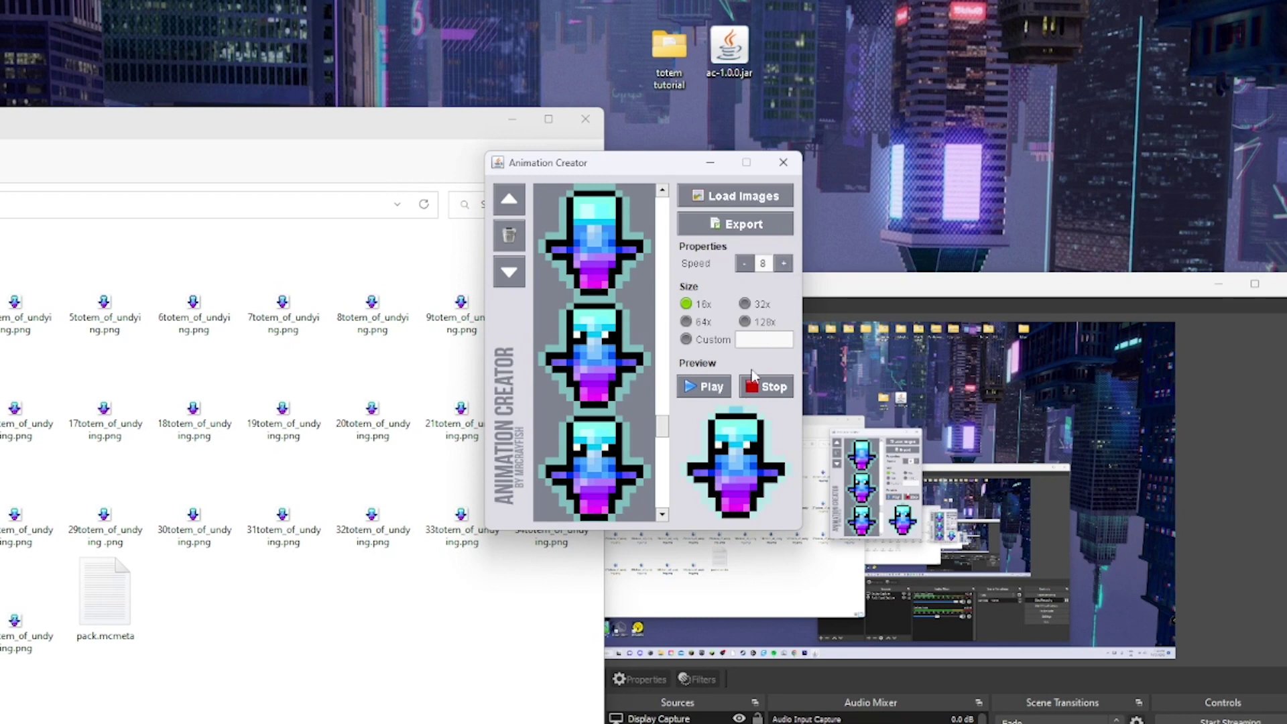
click(745, 263)
click(745, 263)
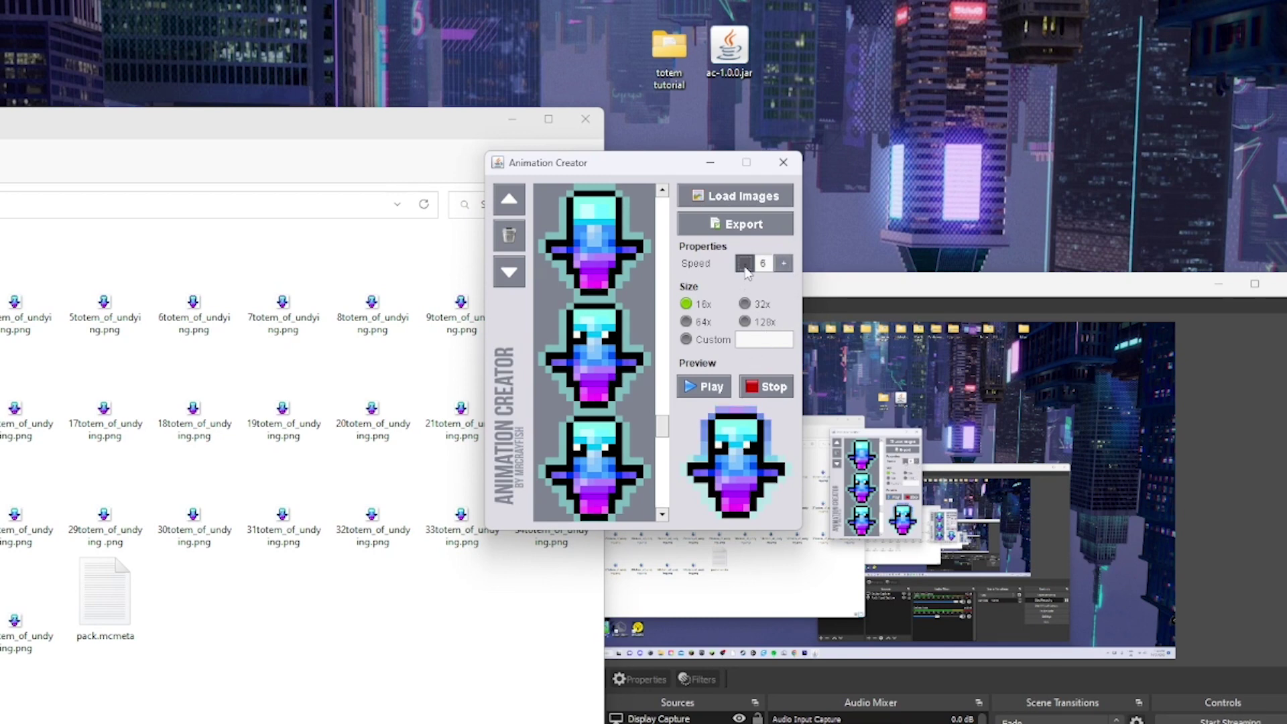
click(744, 263)
click(745, 263)
click(745, 263)
click(745, 264)
click(744, 263)
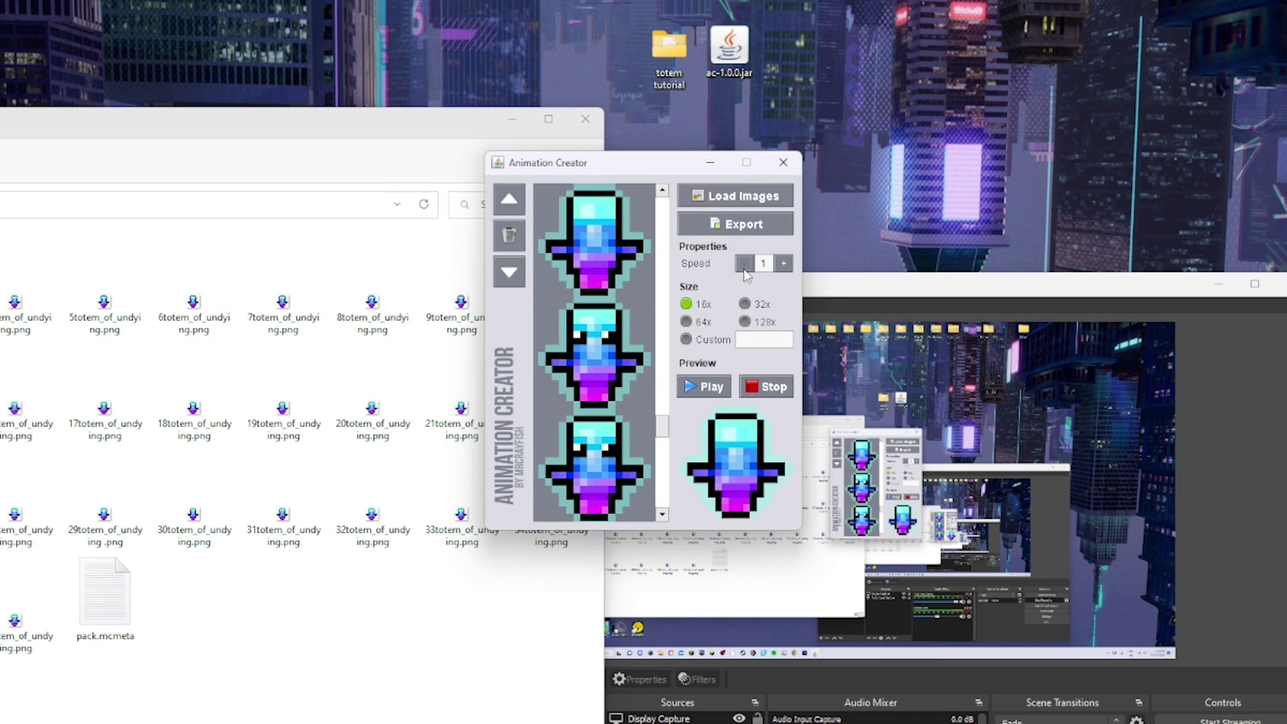
click(782, 264)
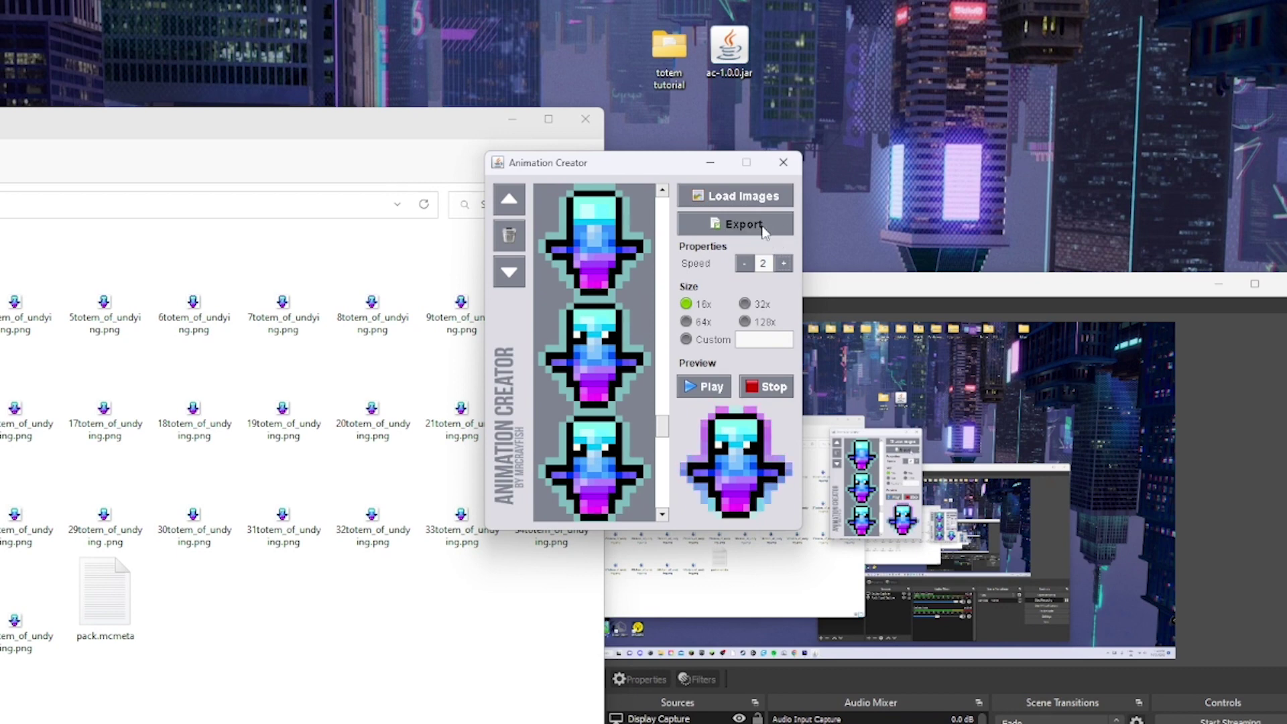
- Export the animation frames as a strip named totem_of_undying into Desktop\totem tutorial
click(744, 224)
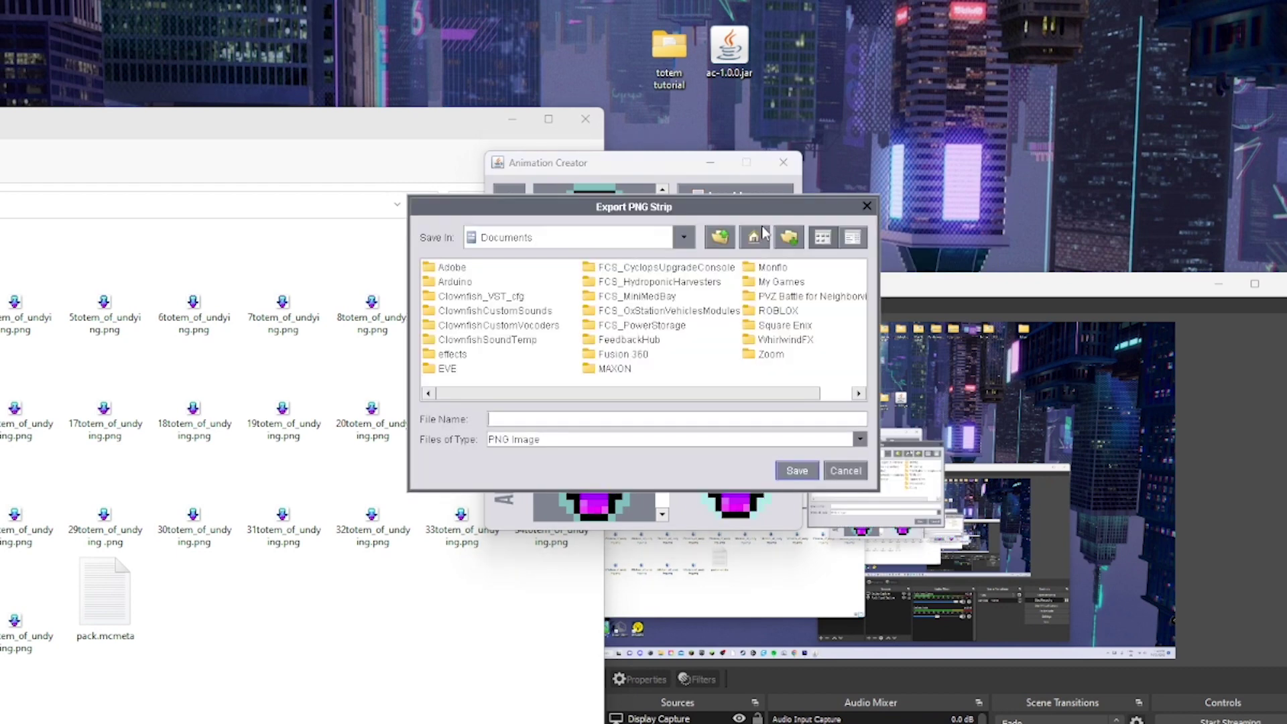
click(567, 238)
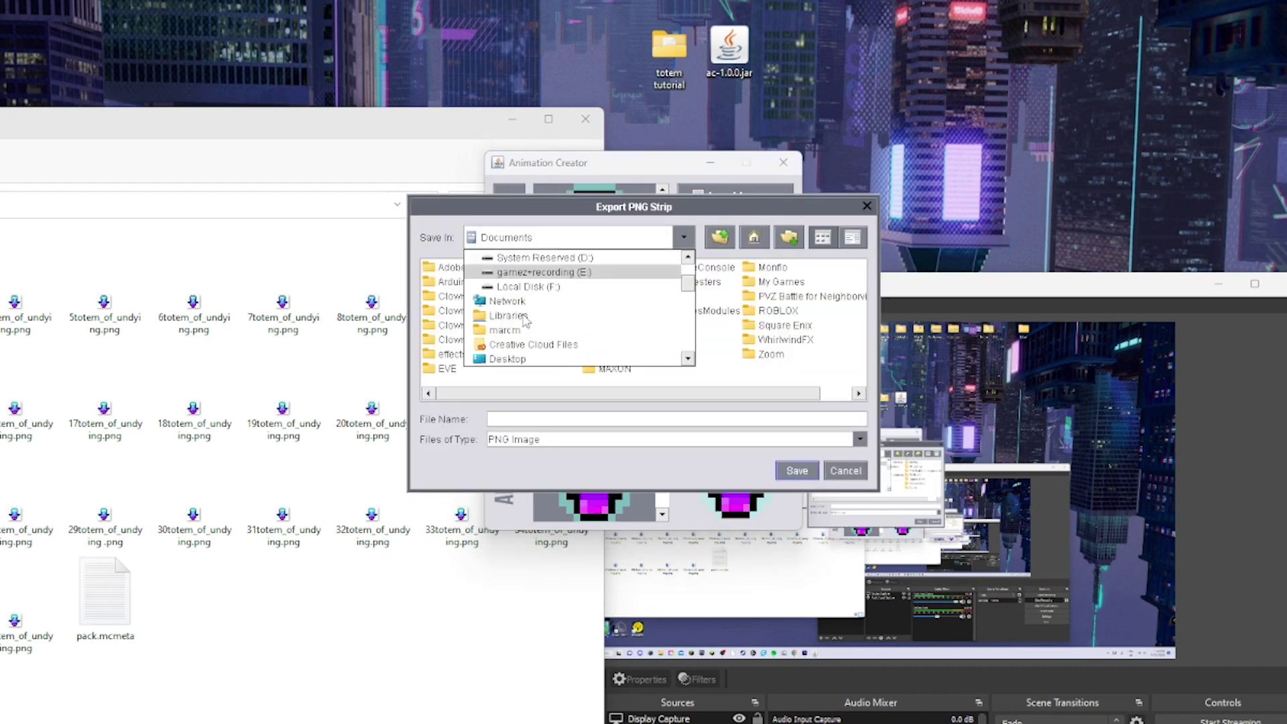
scroll(525, 321, down, 1)
click(513, 316)
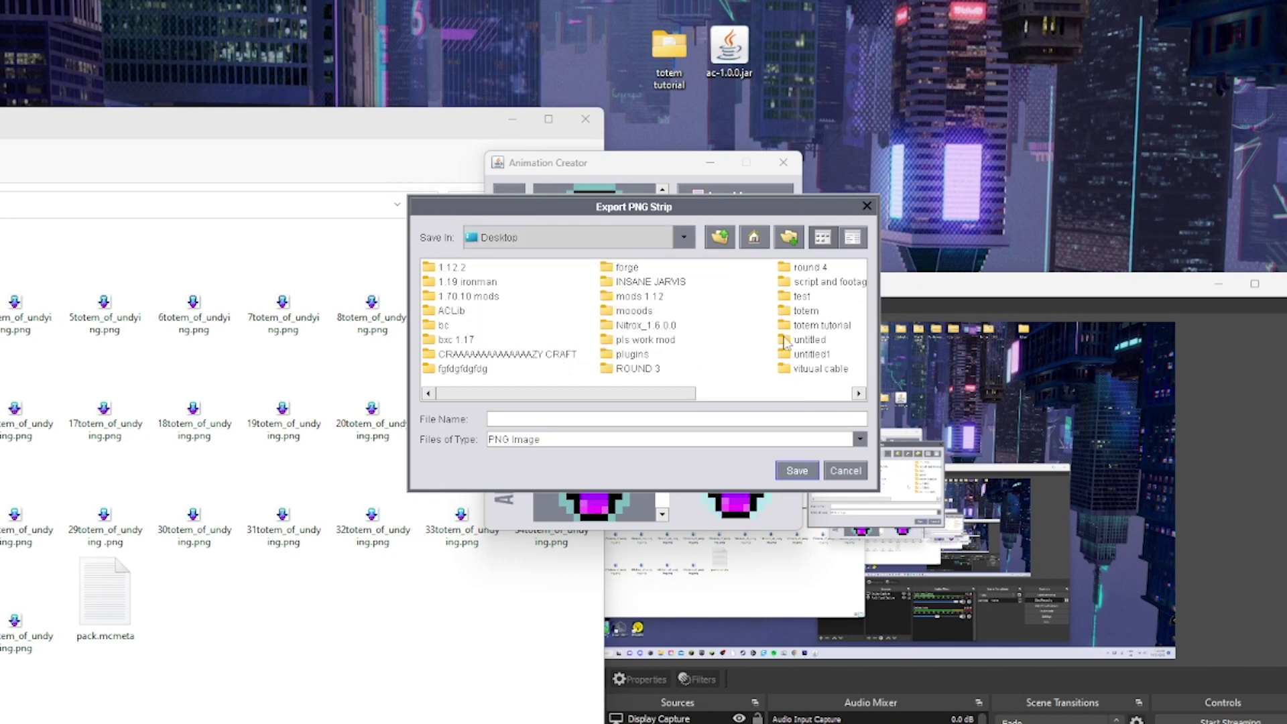
double_click(821, 325)
click(799, 471)
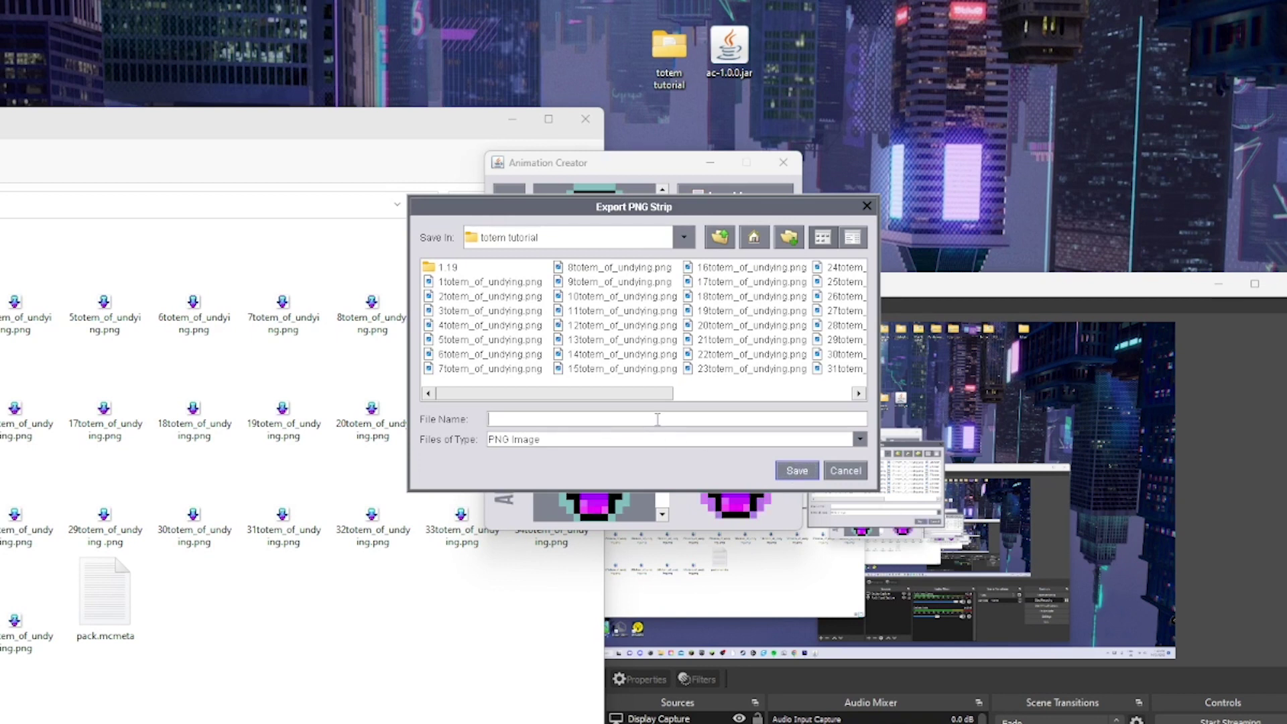
text(A)
text(otem_u)
key(BackSpace)
key(BackSpace)
key(BackSpace)
key(BackSpace)
key(BackSpace)
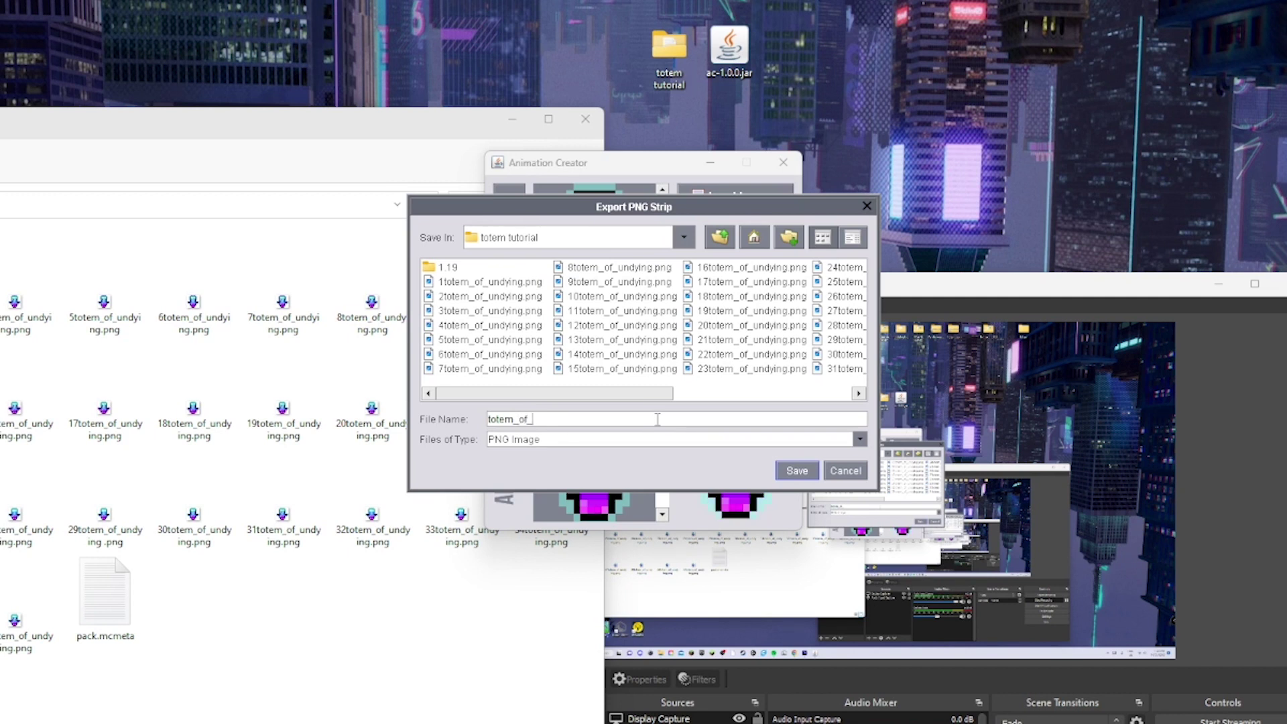
text(of_undying)
key(Return)
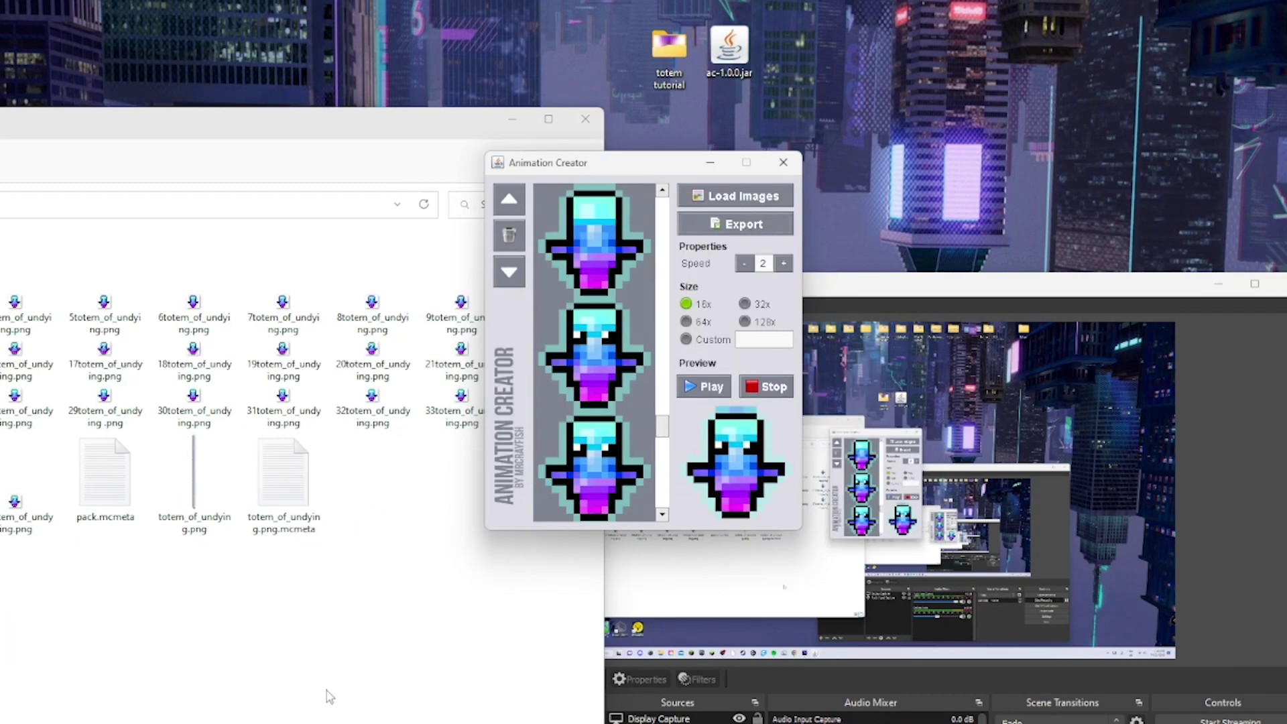
click(223, 533)
- View the exported totem strip zoomed in, then close the .mcmeta in Notepad and Photos
double_click(223, 533)
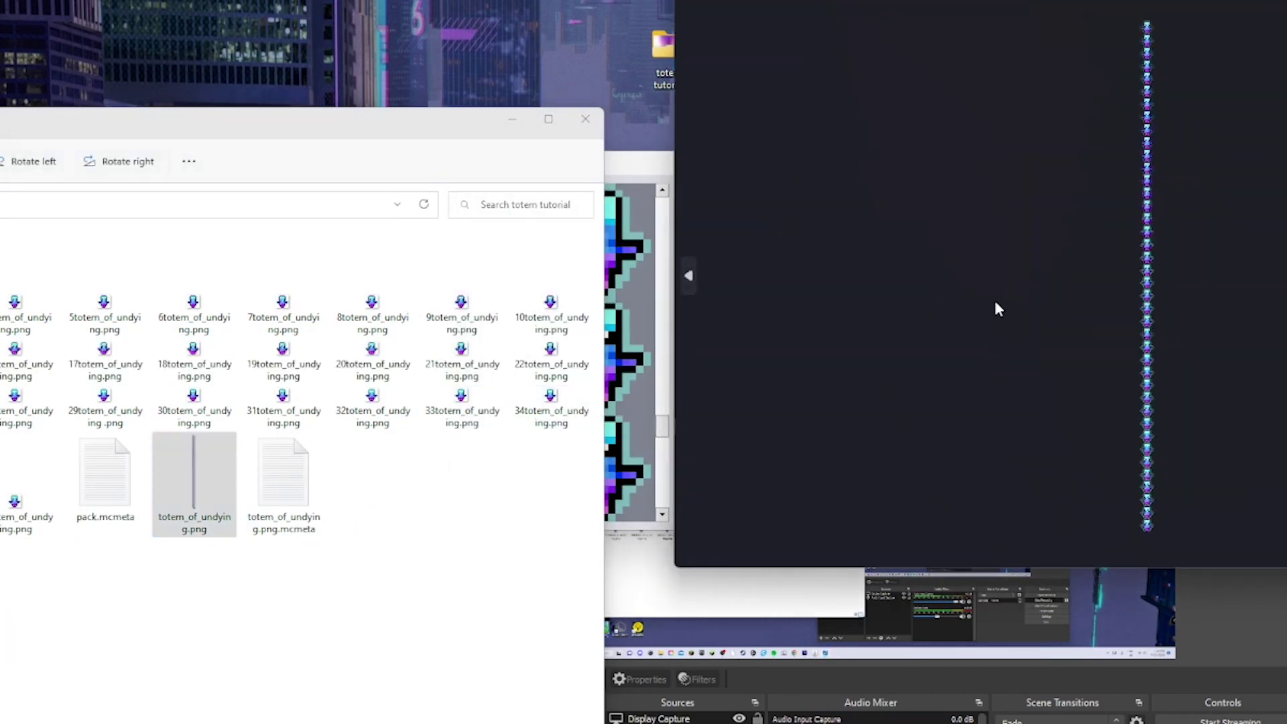
scroll(1171, 118, up, 5)
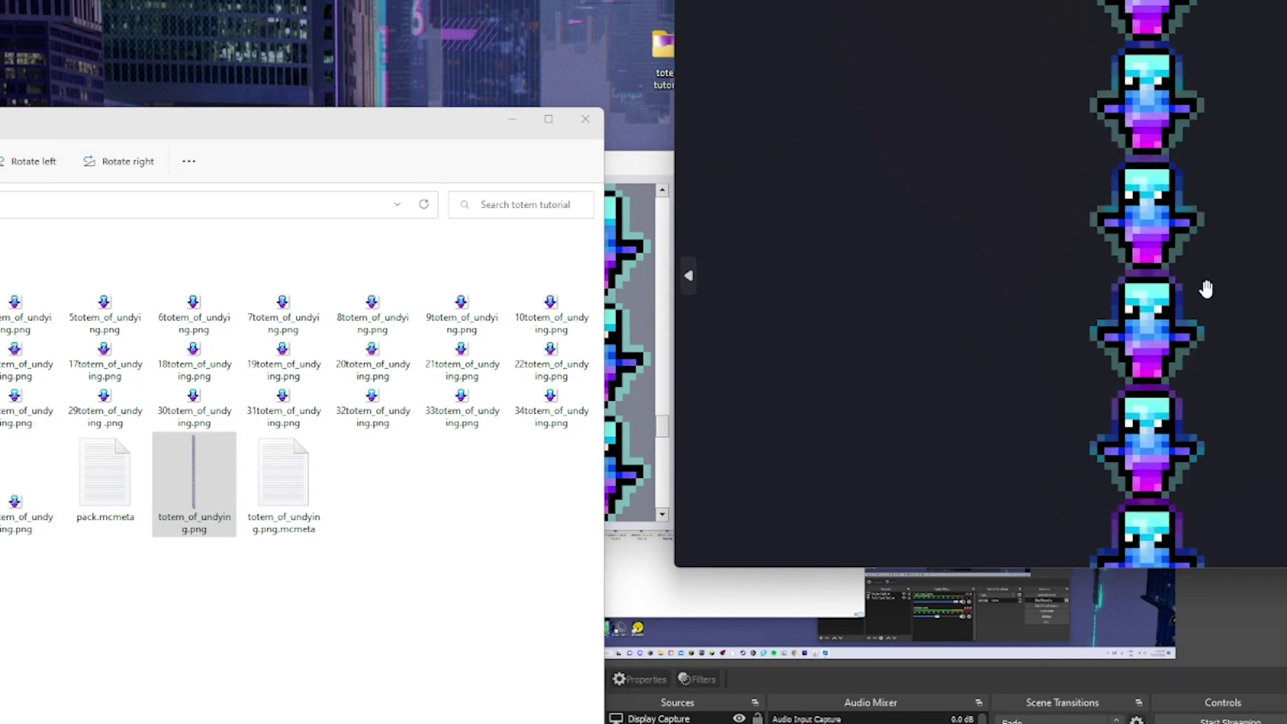
scroll(1200, 323, up, 1)
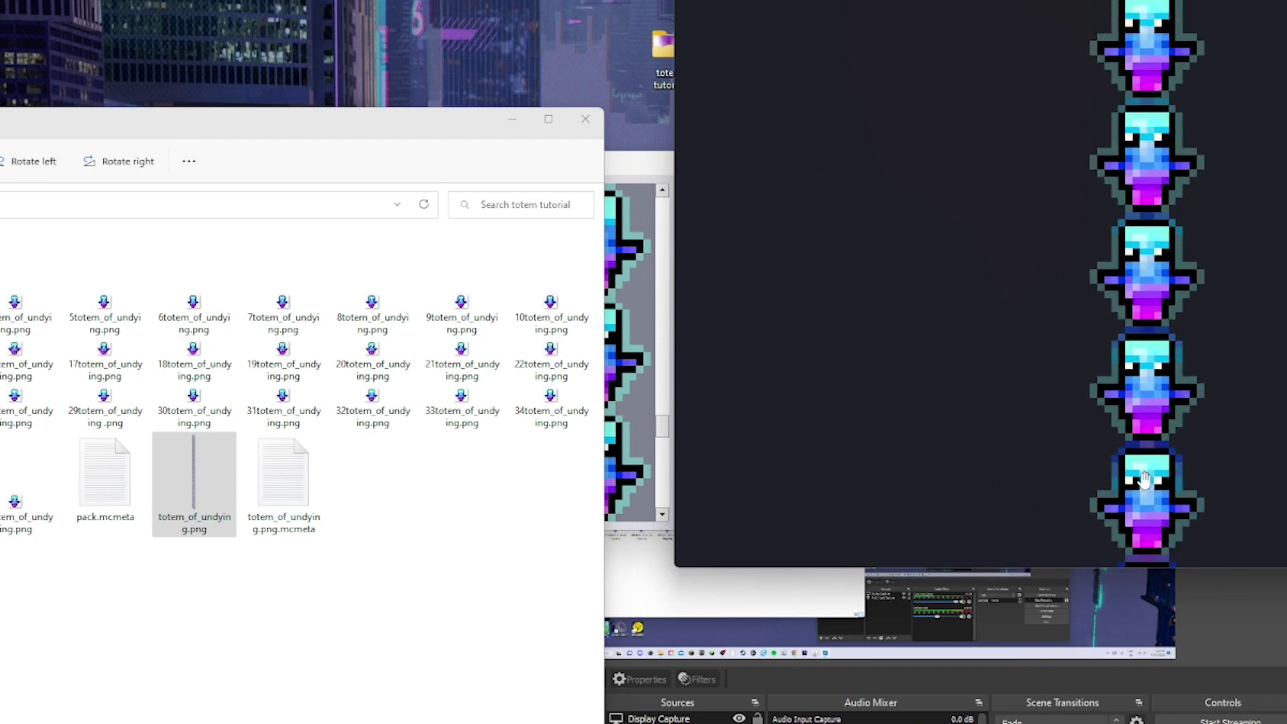
scroll(1183, 397, up, 1)
scroll(1183, 397, up, 5)
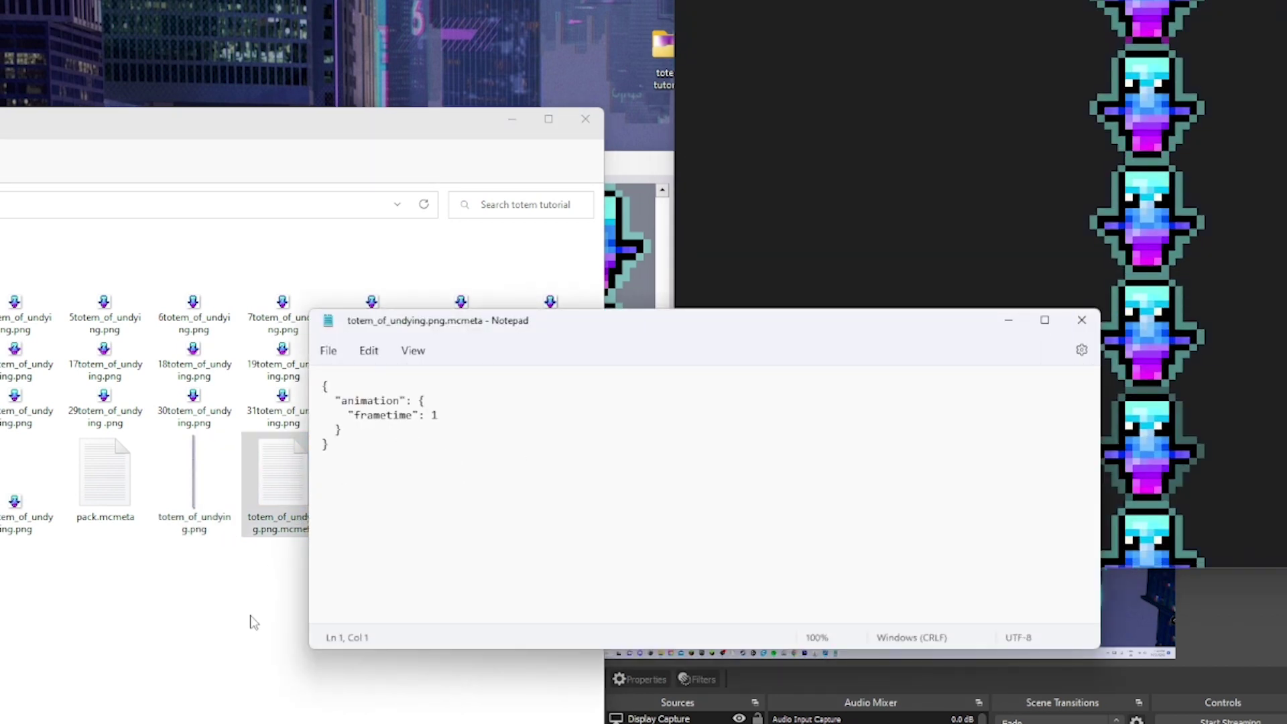
click(1081, 320)
key(alt+F4)
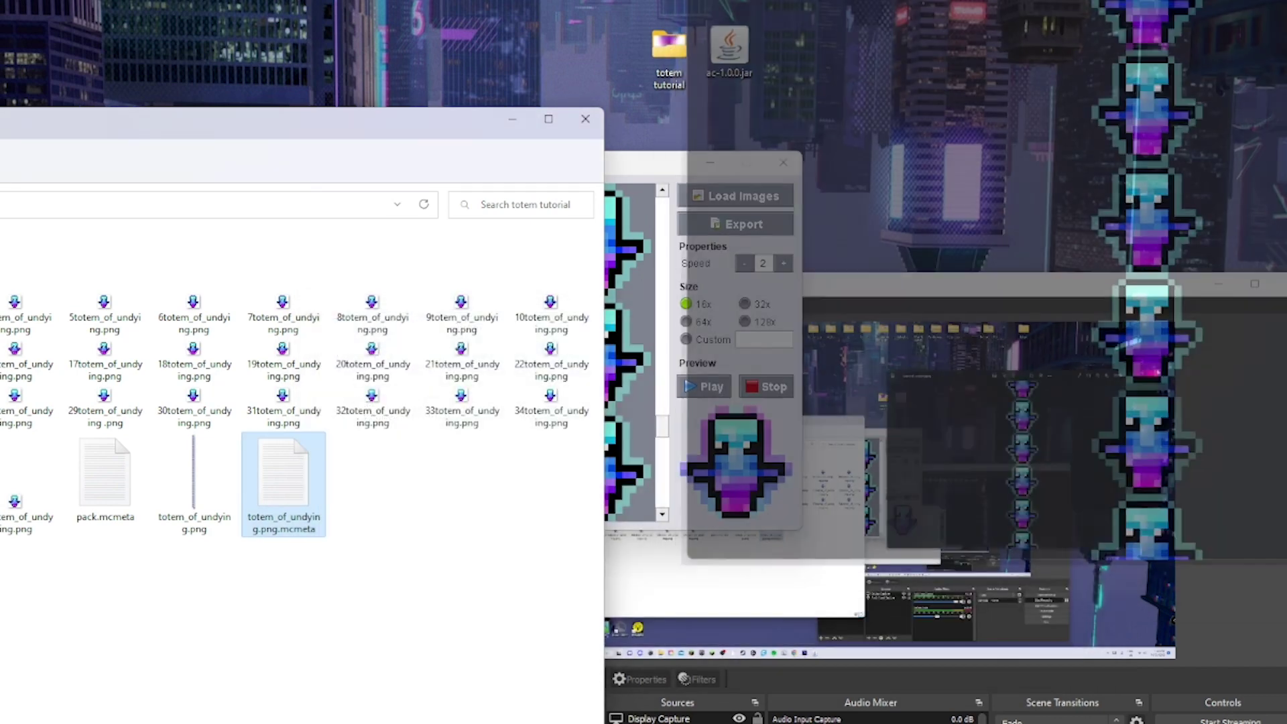
- Open the 1.19 pack's assets/minecraft/textures/item folder
drag(469, 131, 948, 26)
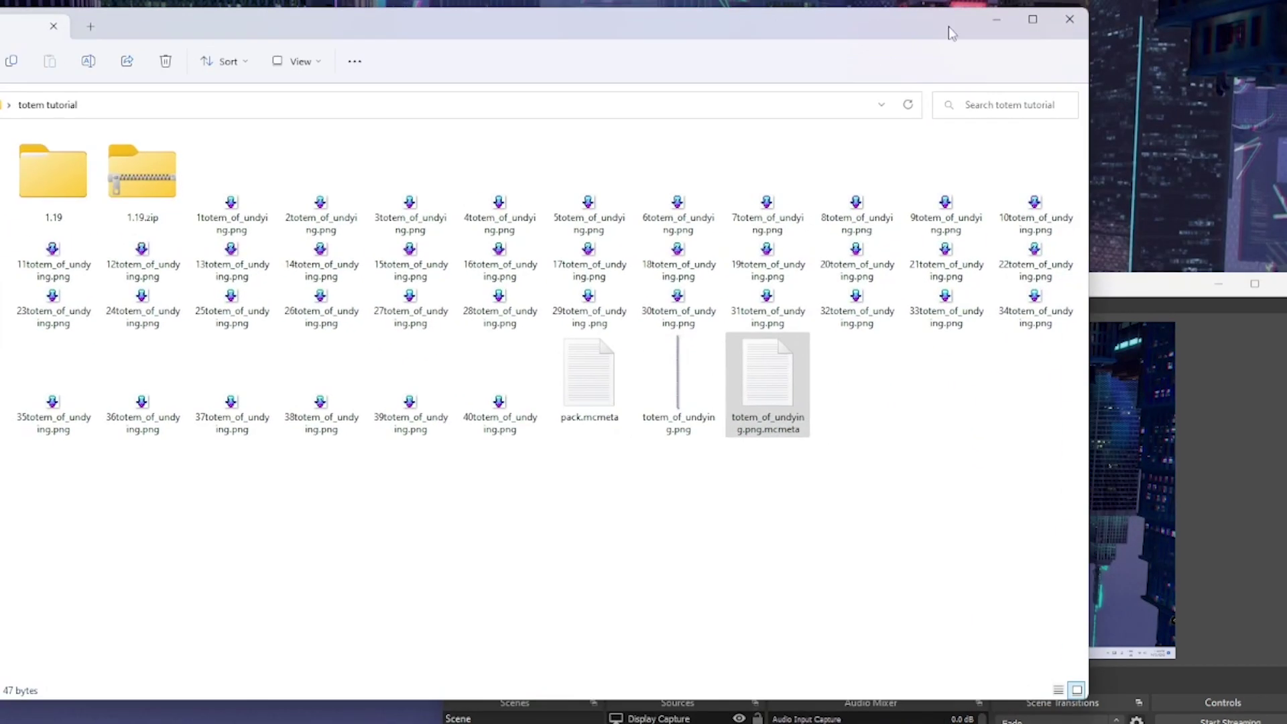
click(32, 193)
double_click(32, 193)
double_click(41, 168)
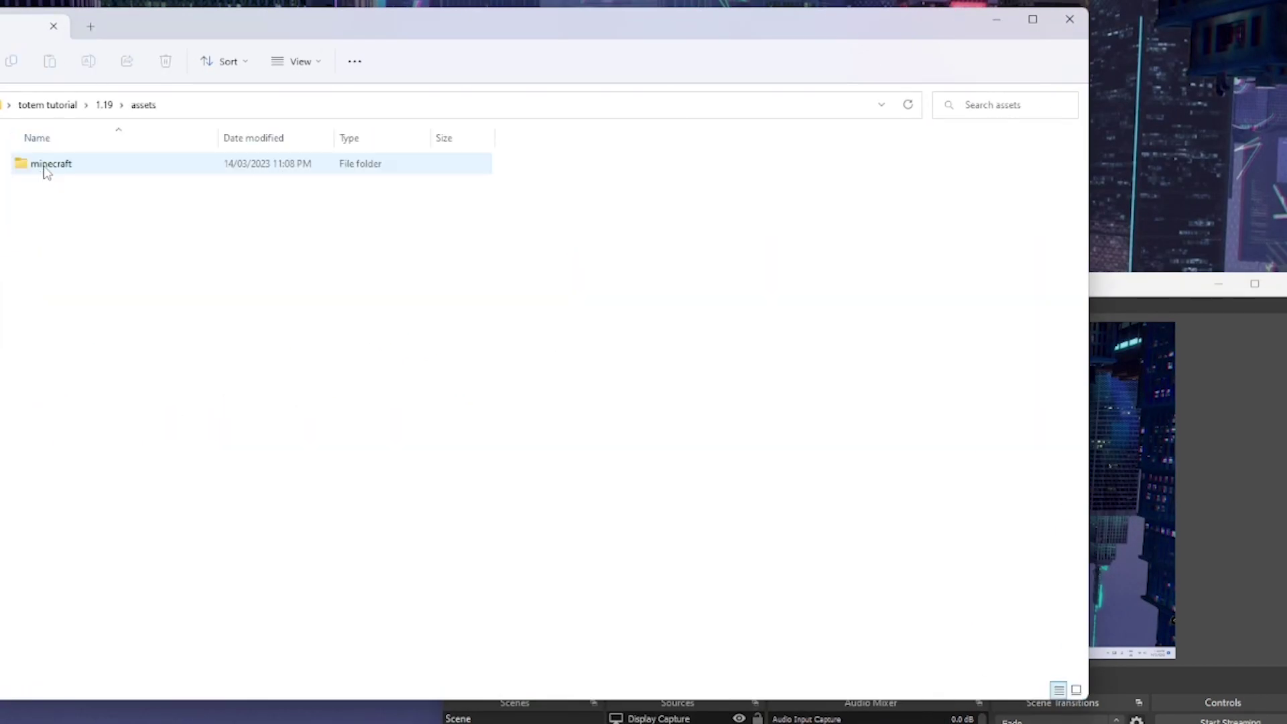
double_click(45, 169)
double_click(47, 168)
double_click(46, 171)
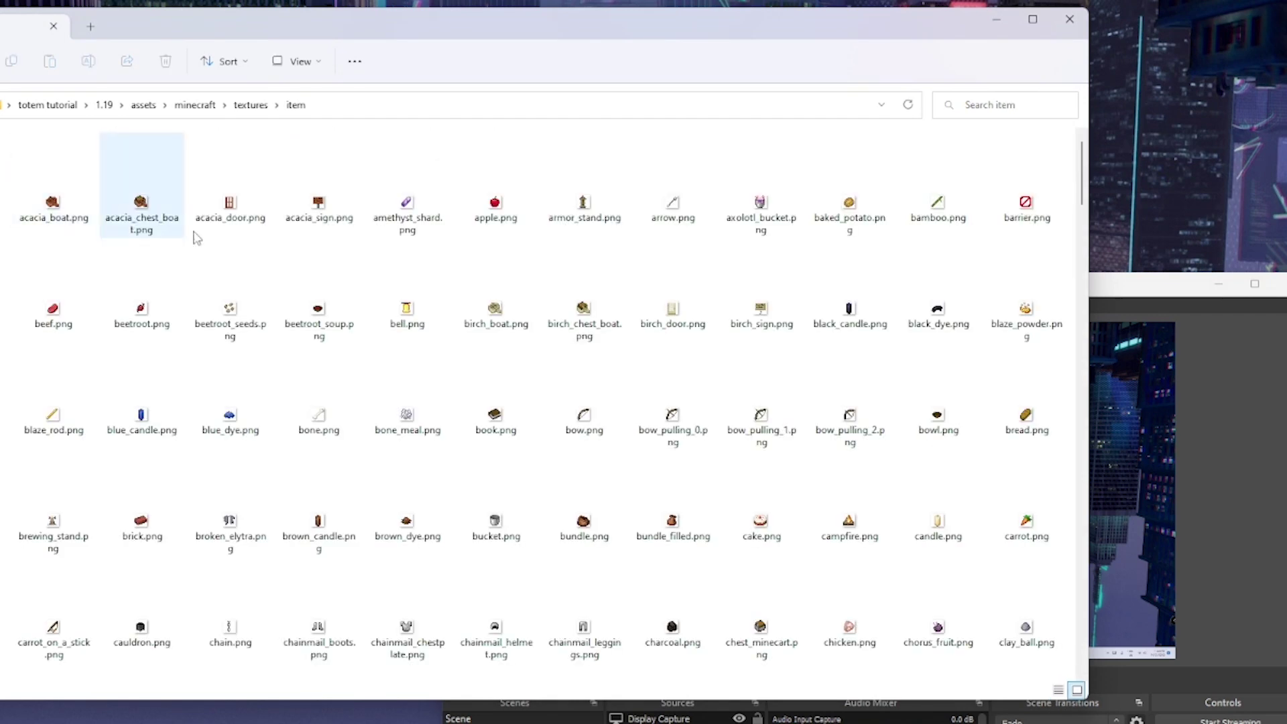
scroll(439, 456, down, 10)
scroll(439, 456, down, 10)
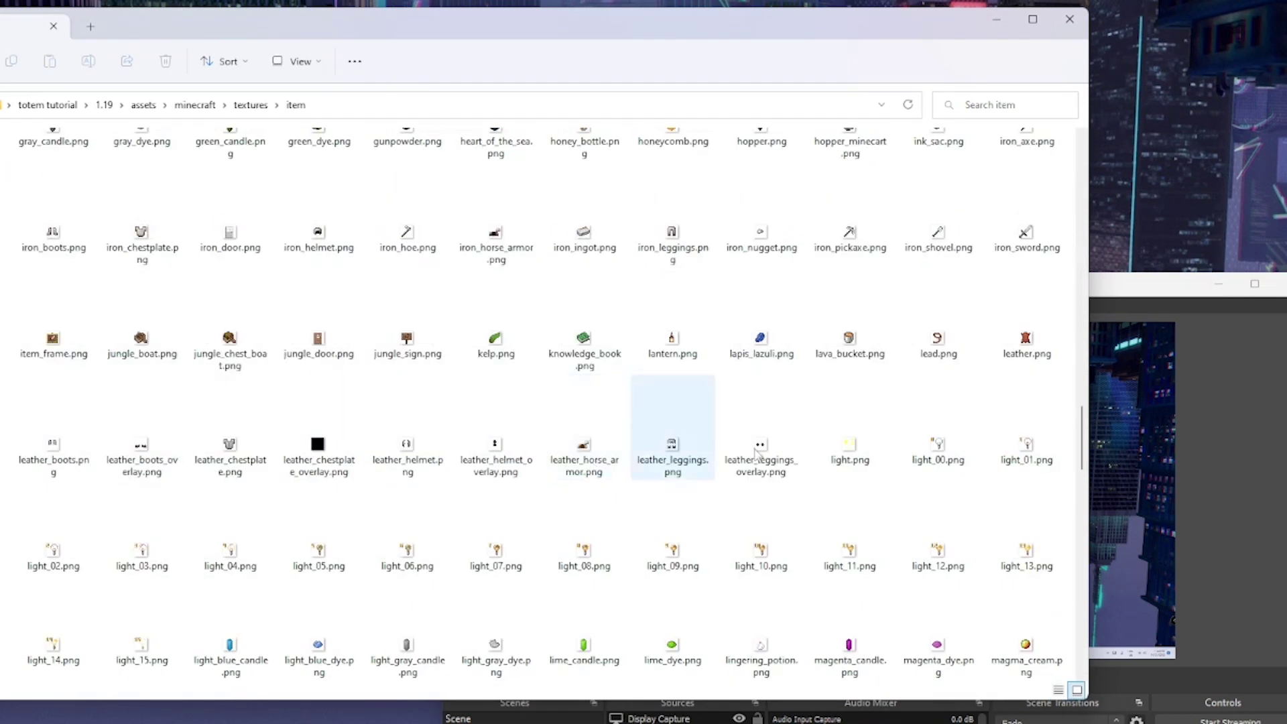
- Copy totem_of_undying.png and its .mcmeta into the item folder, replacing the existing files
click(48, 105)
drag(883, 509, 662, 506)
right_click(662, 506)
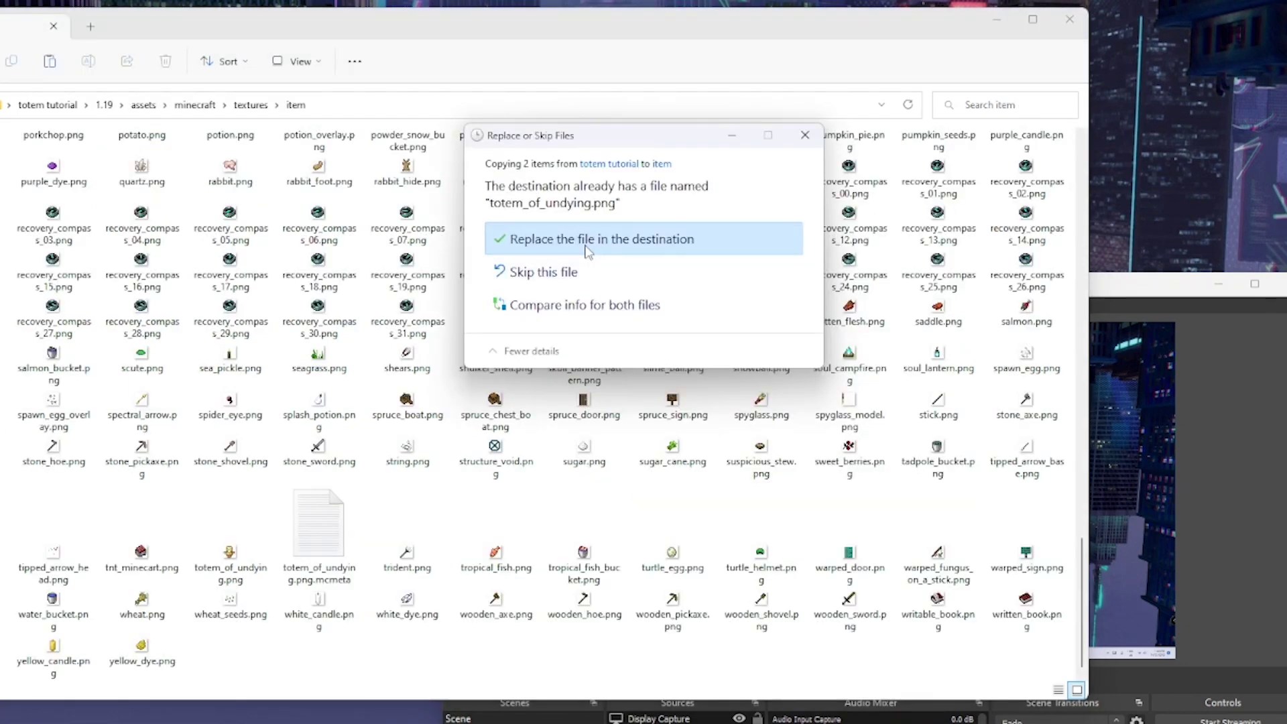
click(587, 242)
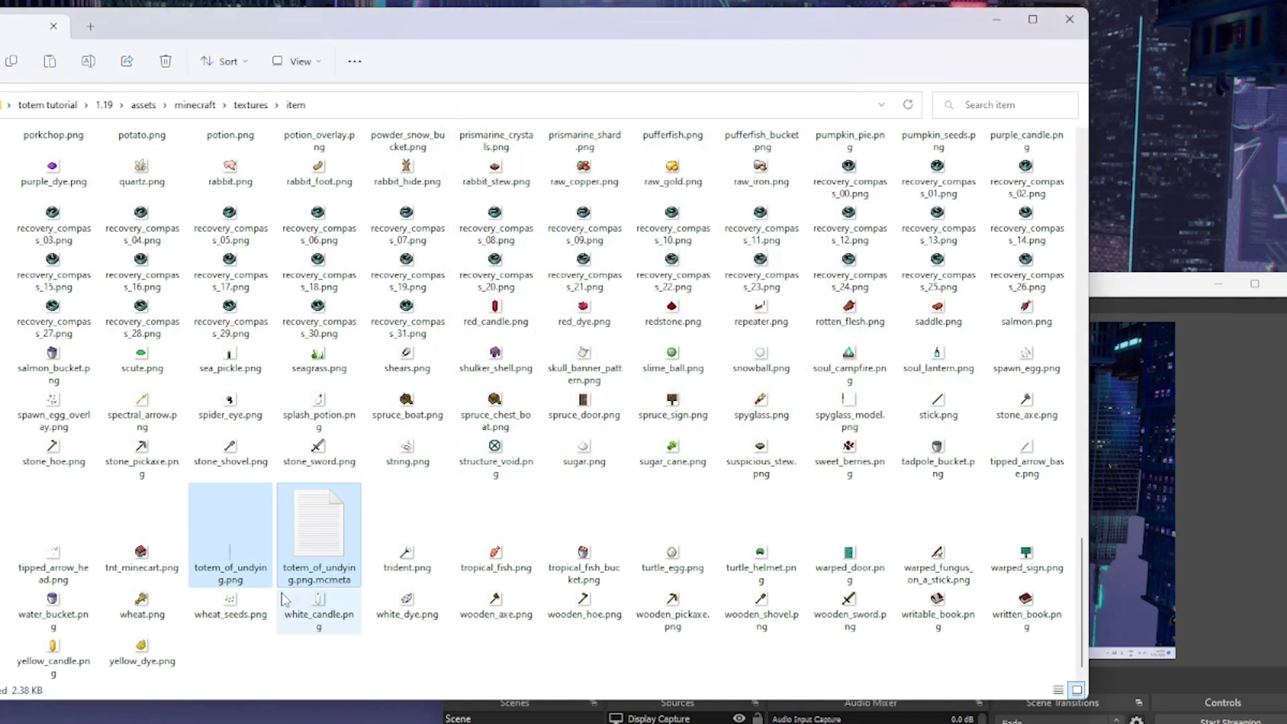
- Preview the replaced totem strip, then return to the totem tutorial folder
double_click(229, 529)
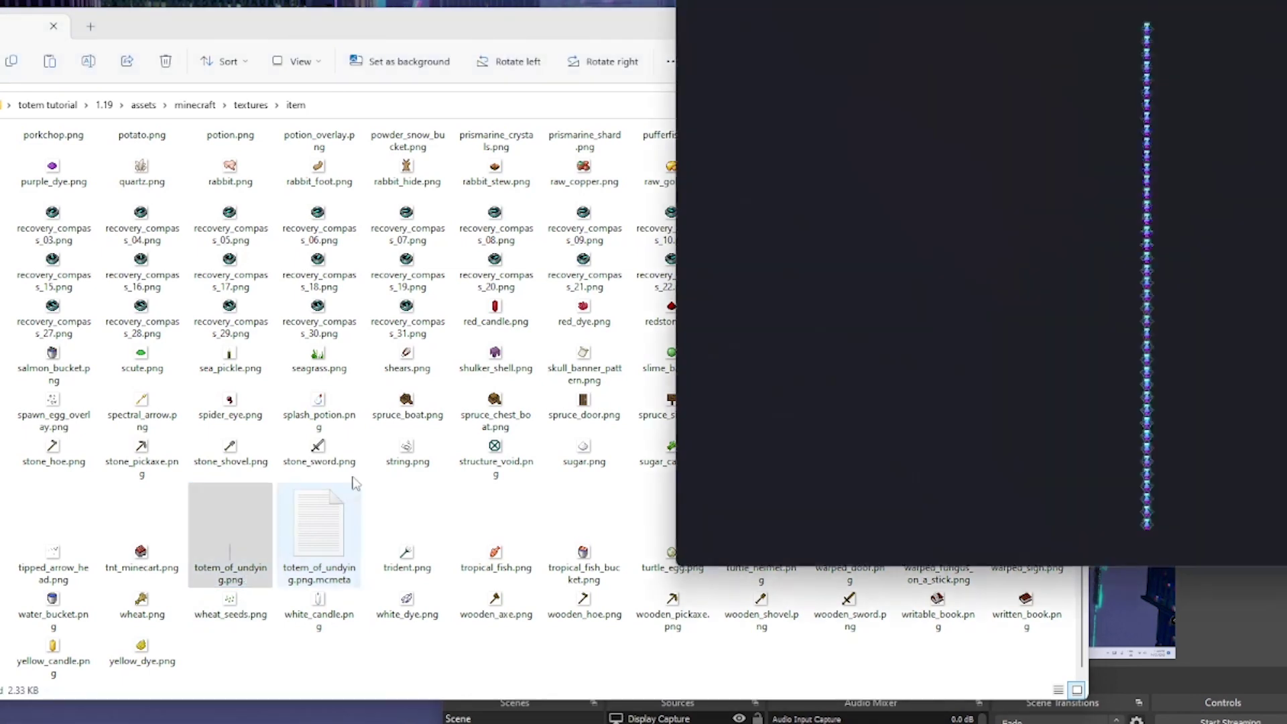
key(alt+F4)
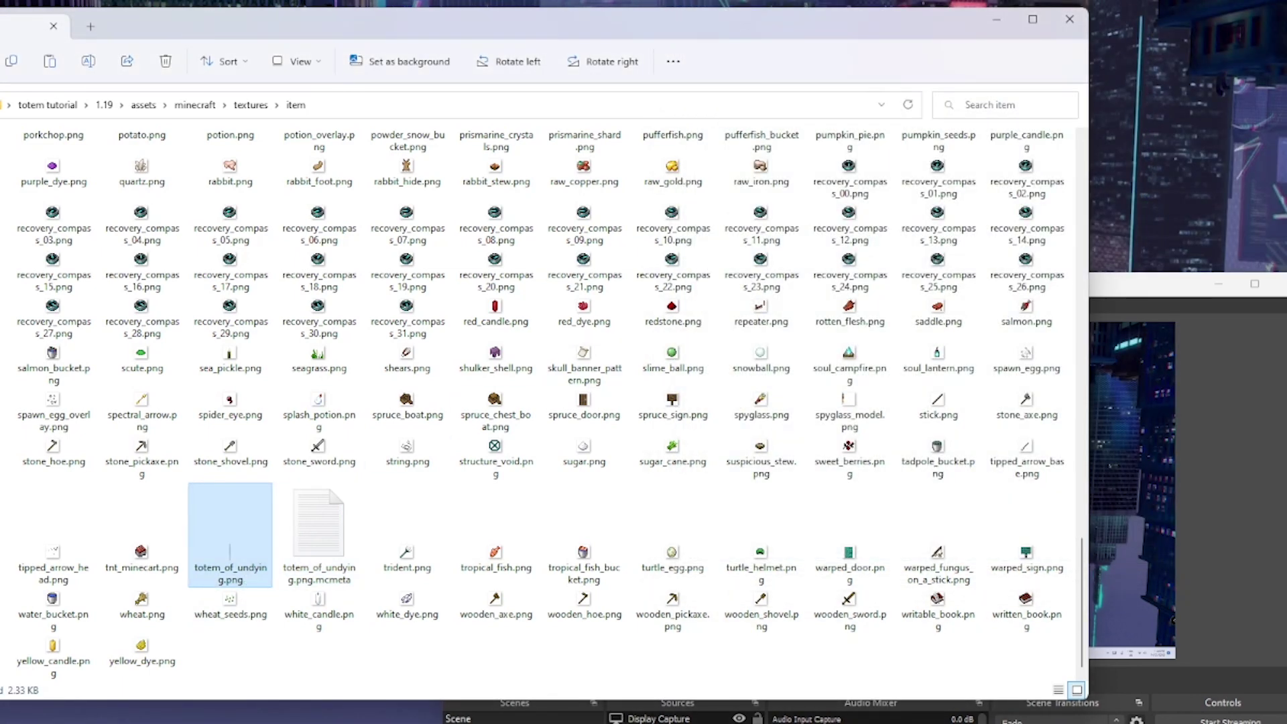
key(alt+Up)
click(29, 107)
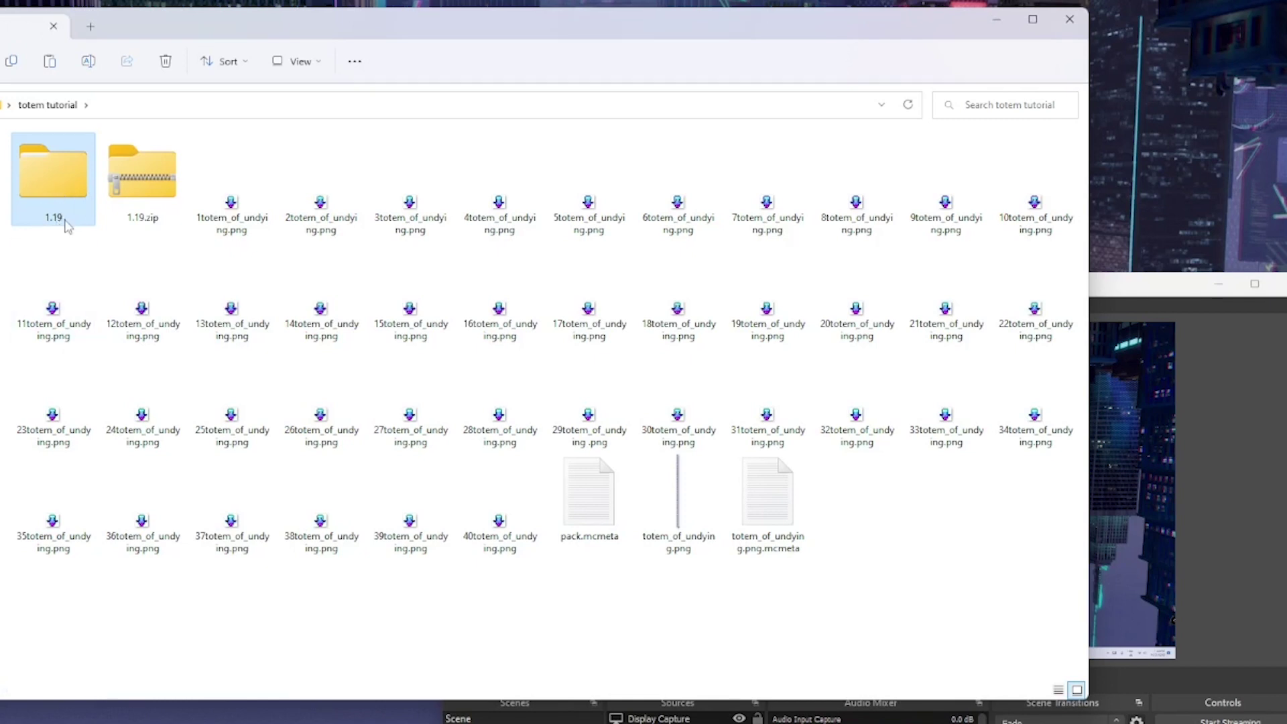
- Delete the old 1.19.zip archive
click(142, 177)
right_click(153, 190)
click(331, 208)
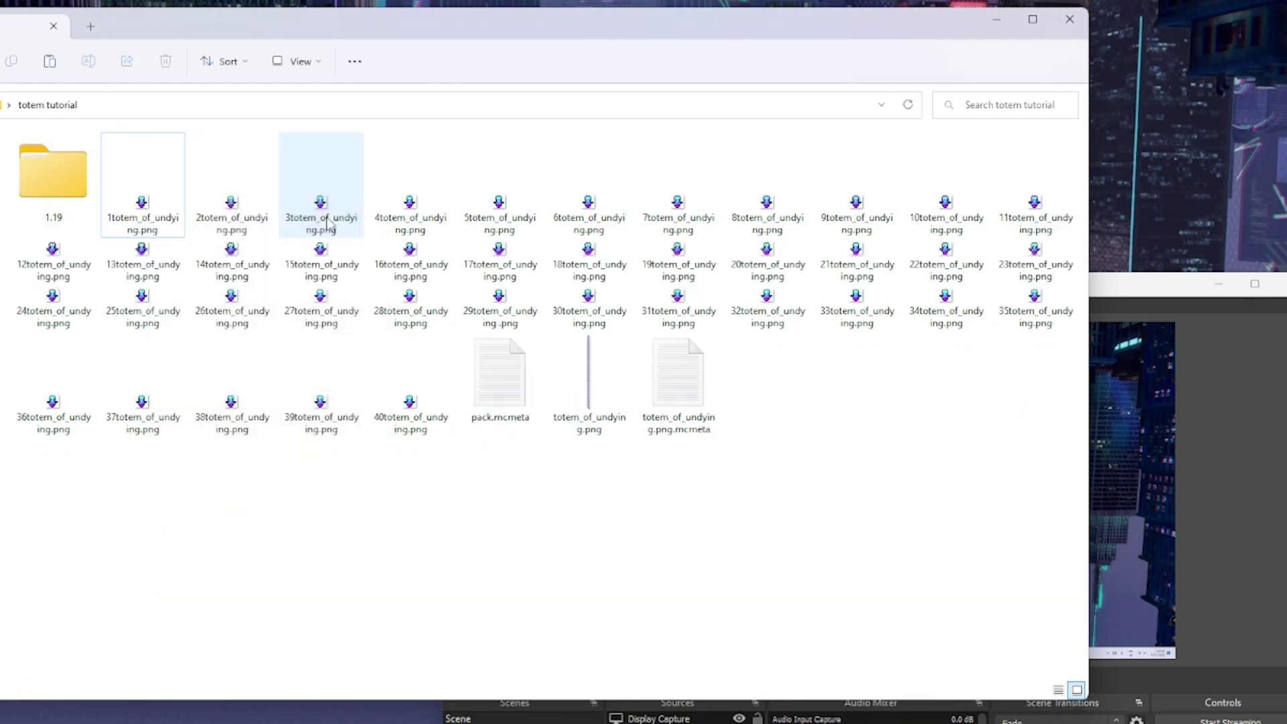
- Compress the 1.19 folder into a new zip named 'yes texture'
right_click(87, 181)
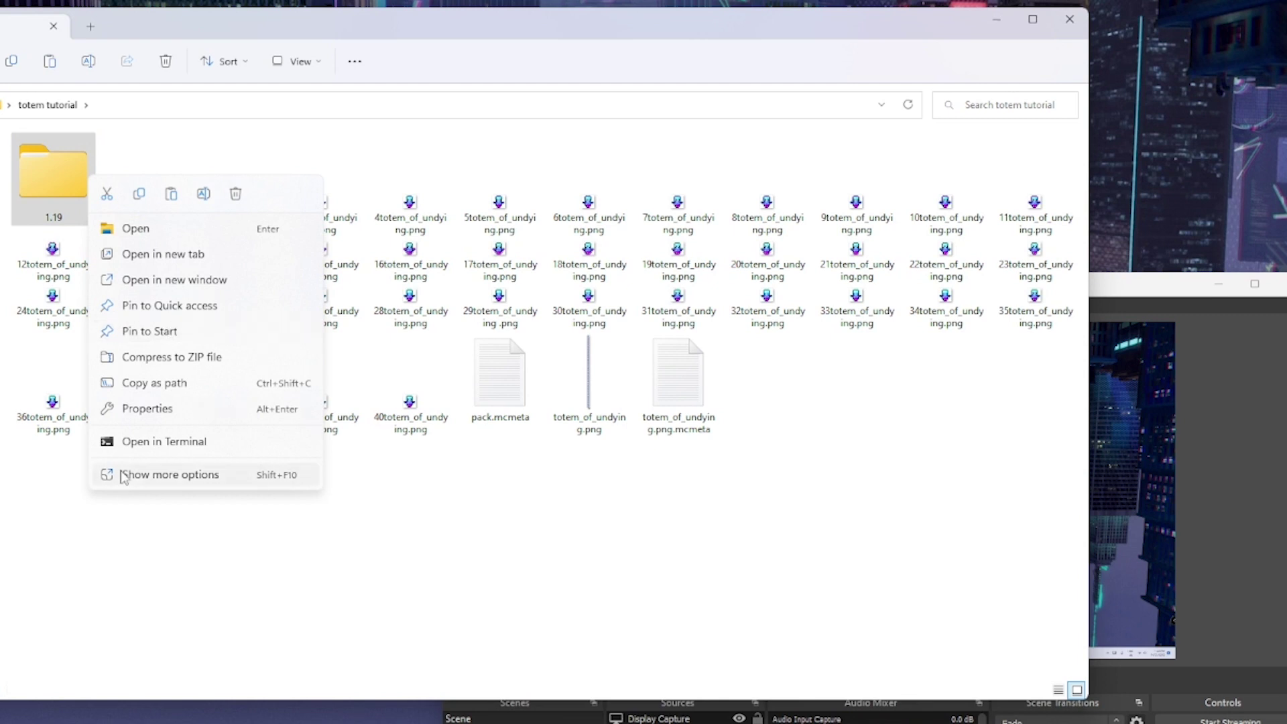
click(167, 357)
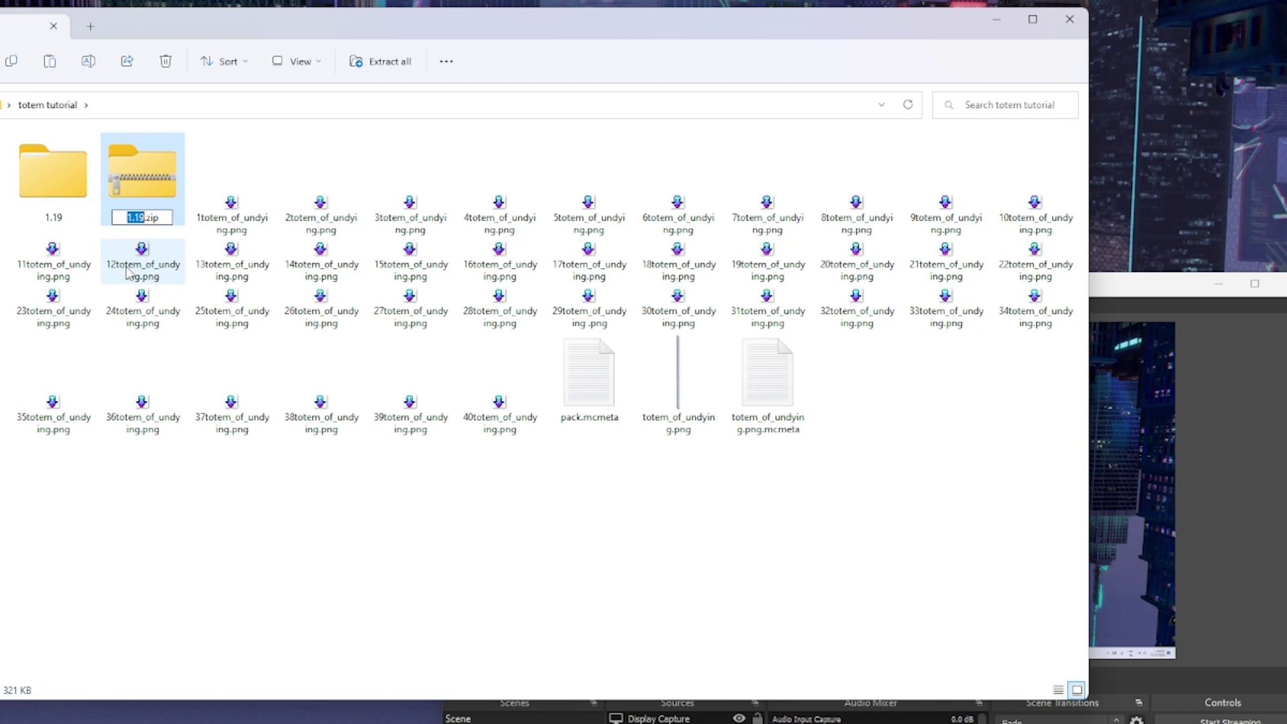
text(yes texture)
key(Return)
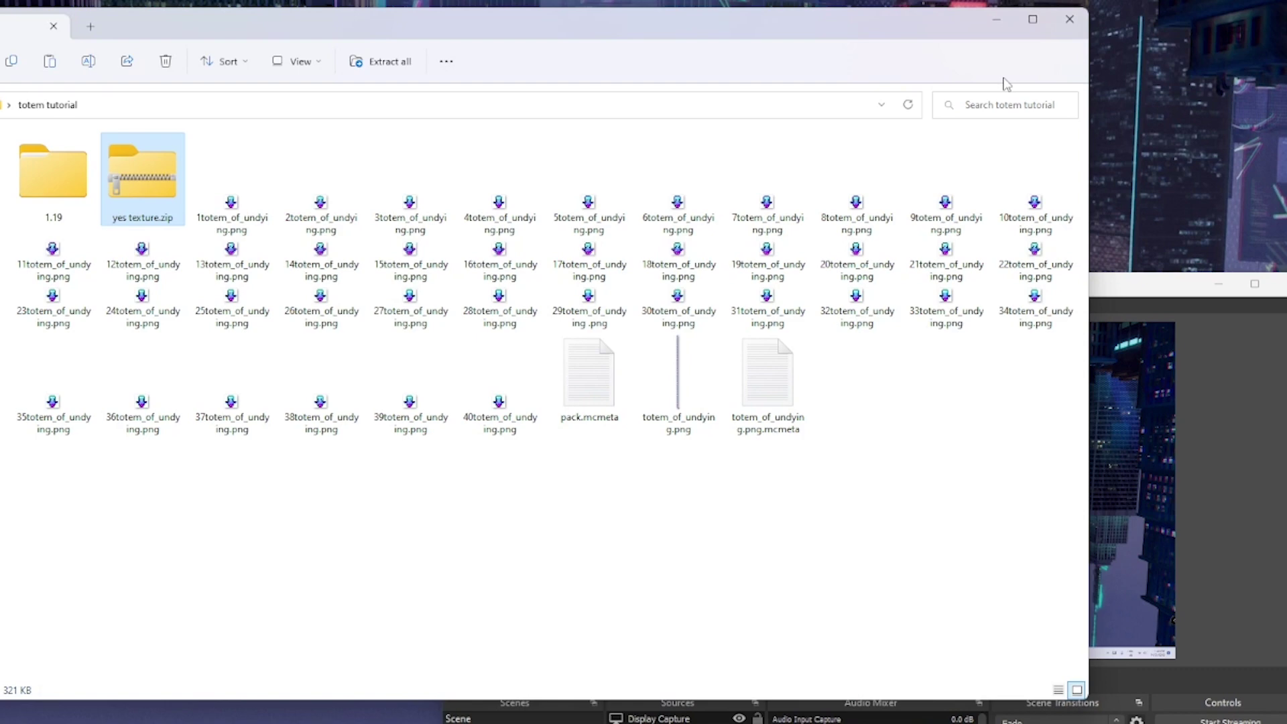
- Move yes texture.zip into %appdata%\.minecraft\resourcepacks and close that window
key(super+r)
text(%appdata%)
key(Return)
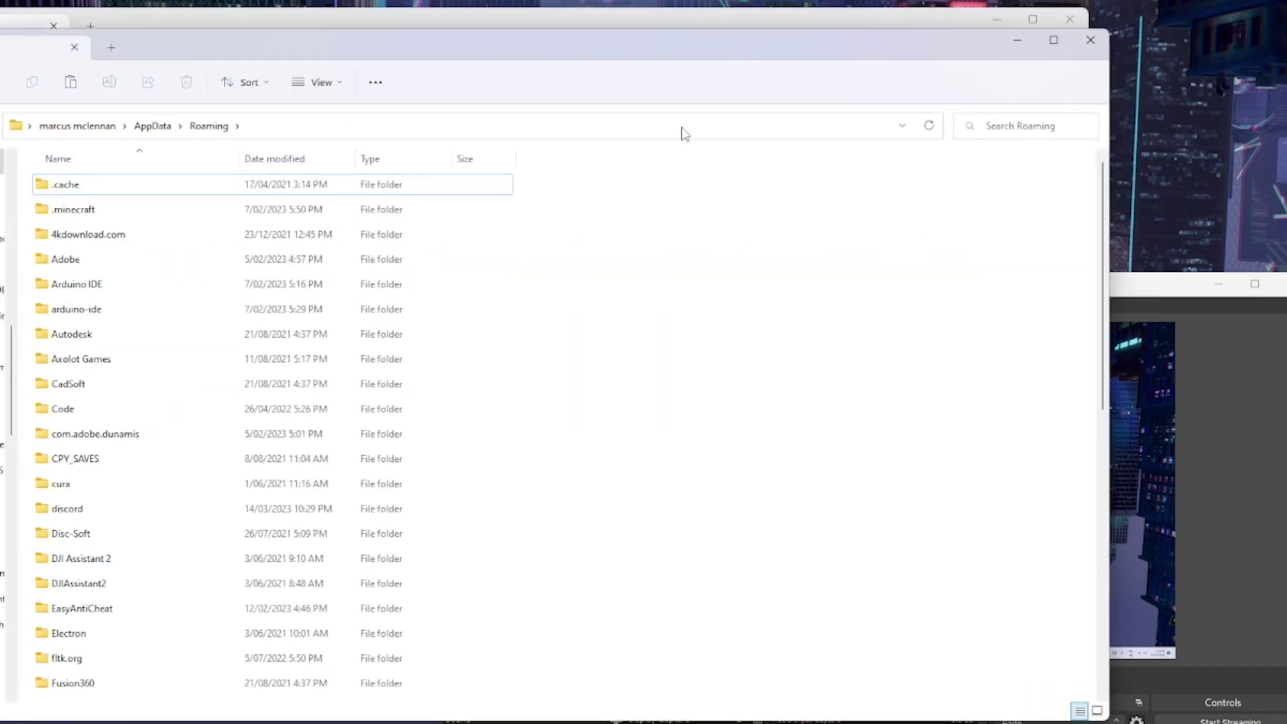
double_click(268, 211)
scroll(106, 609, down, 3)
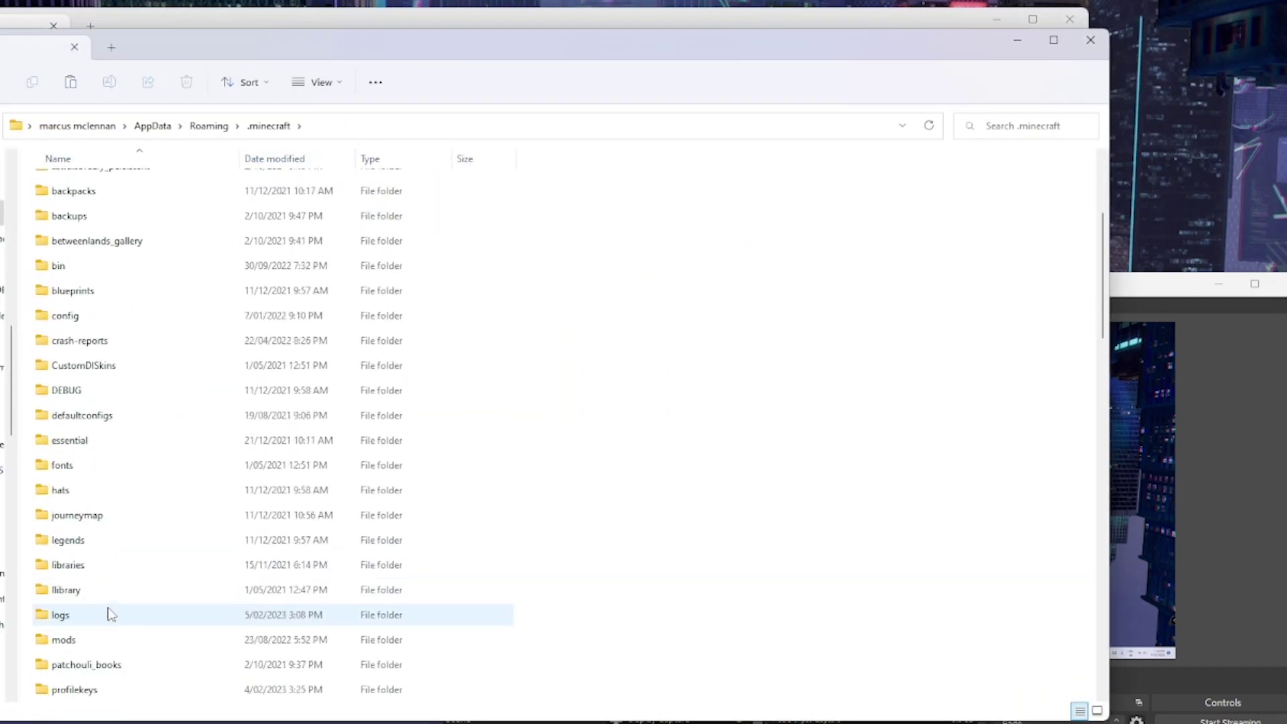
scroll(107, 375, down, 6)
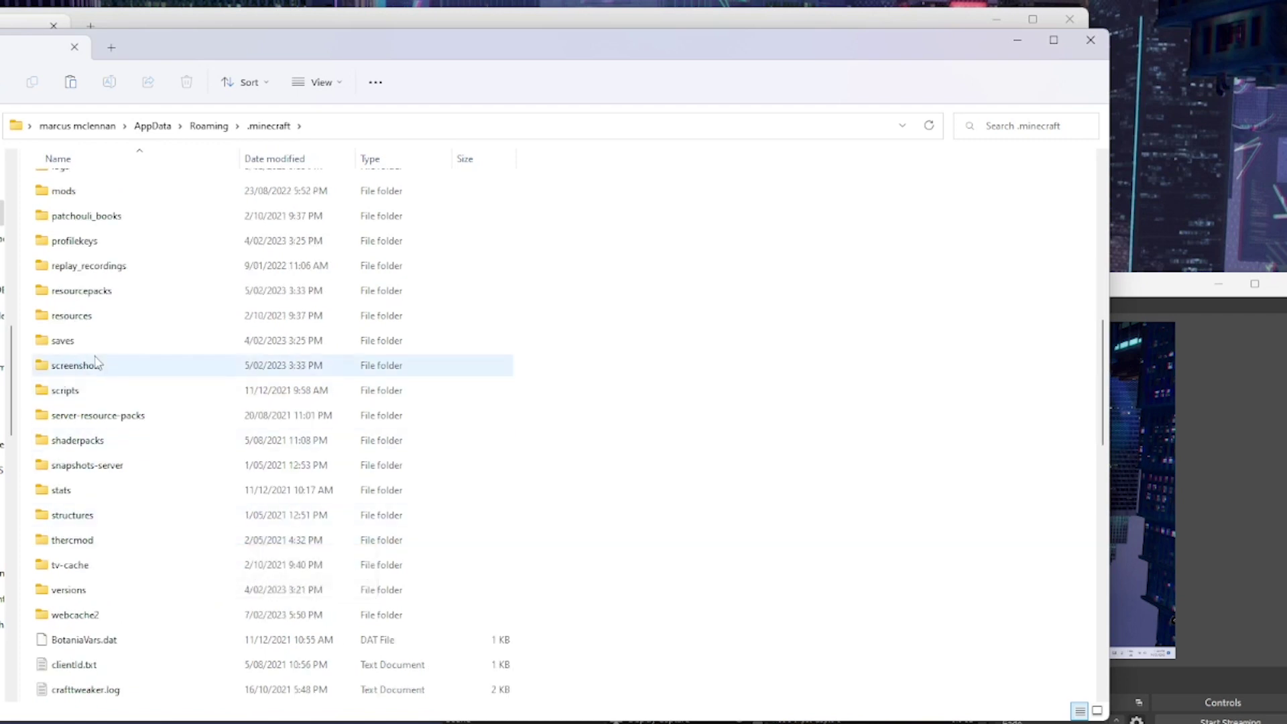
double_click(106, 290)
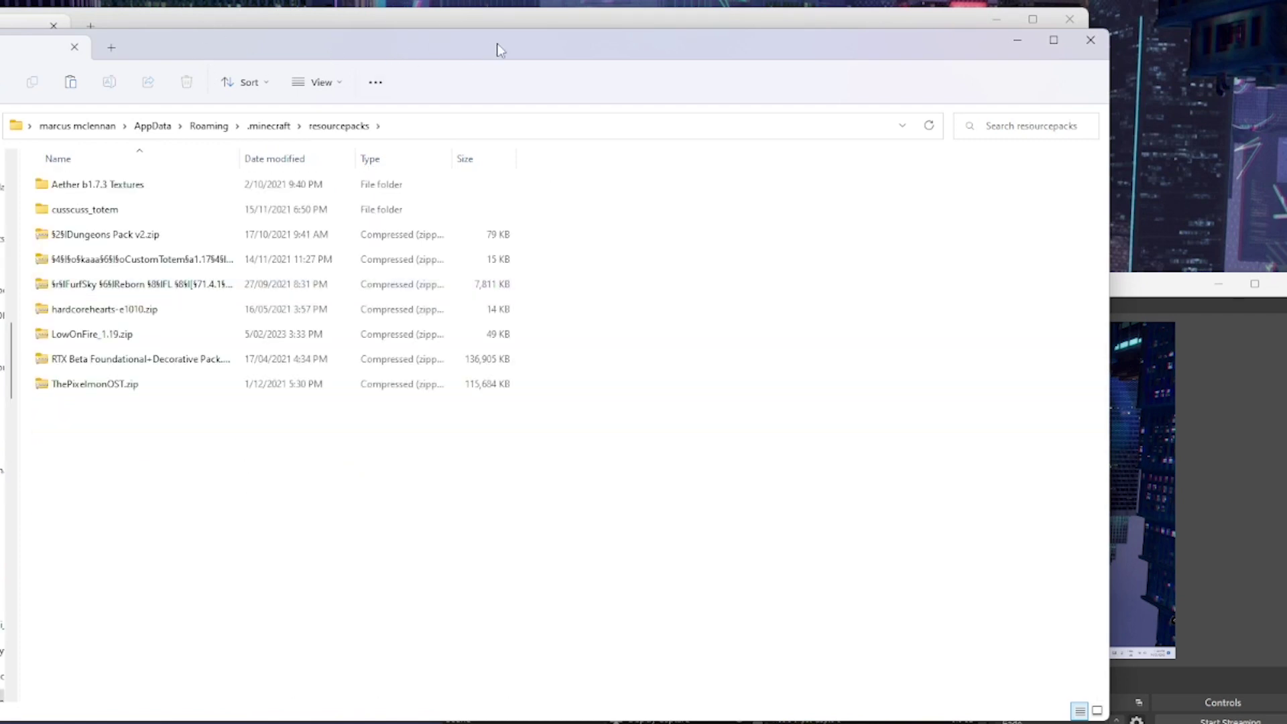
drag(500, 51, 783, 0)
drag(596, 458, 632, 461)
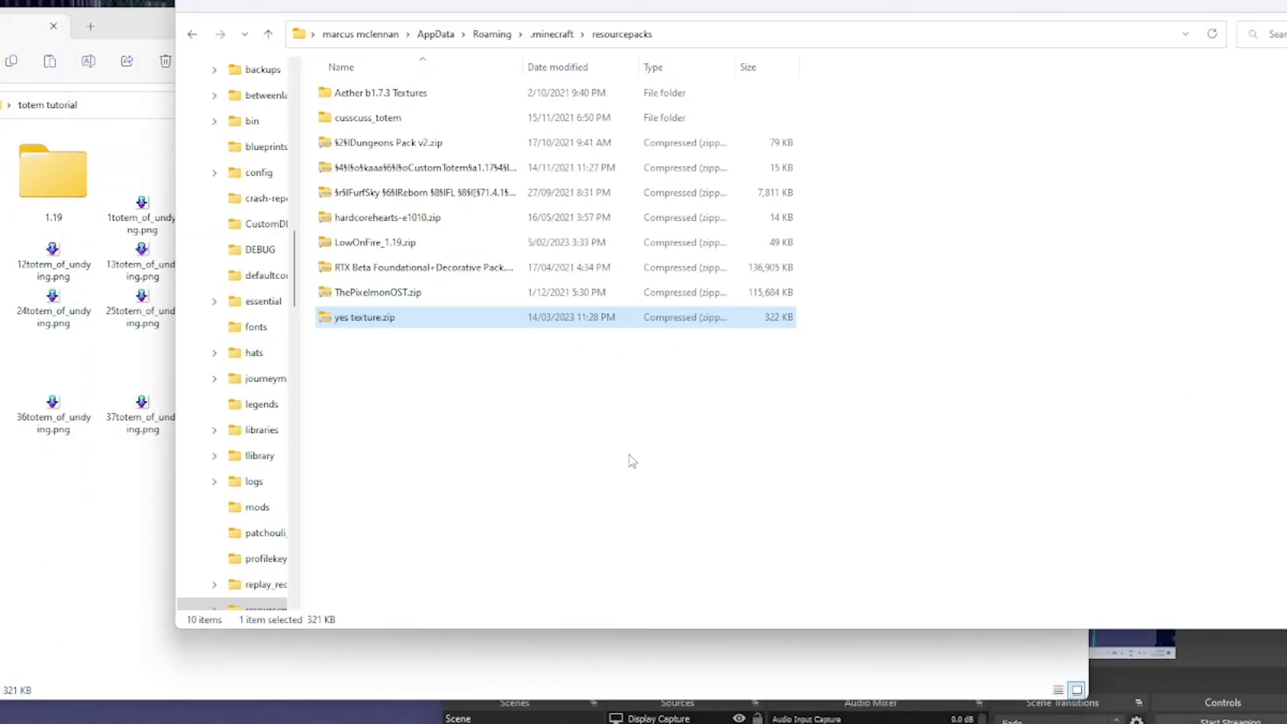
key(alt+F4)
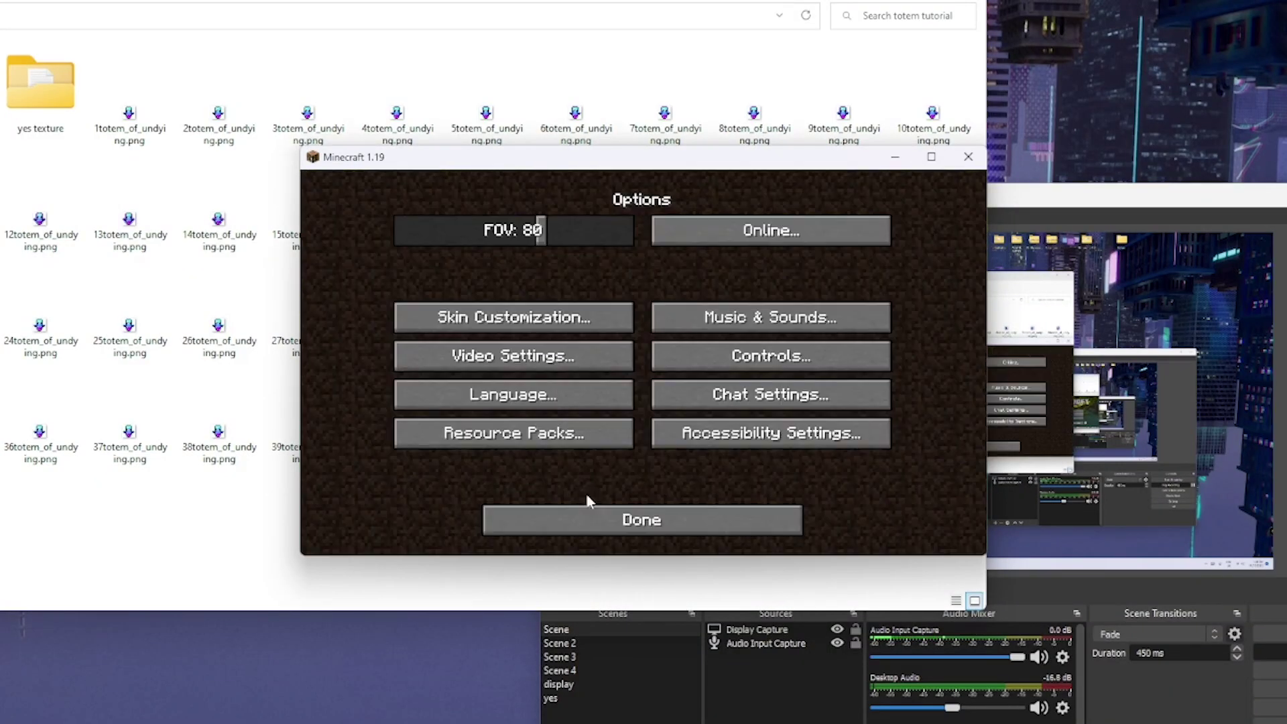
- From Minecraft's Resource Packs screen, put yes texture.zip into the pack folder
click(570, 436)
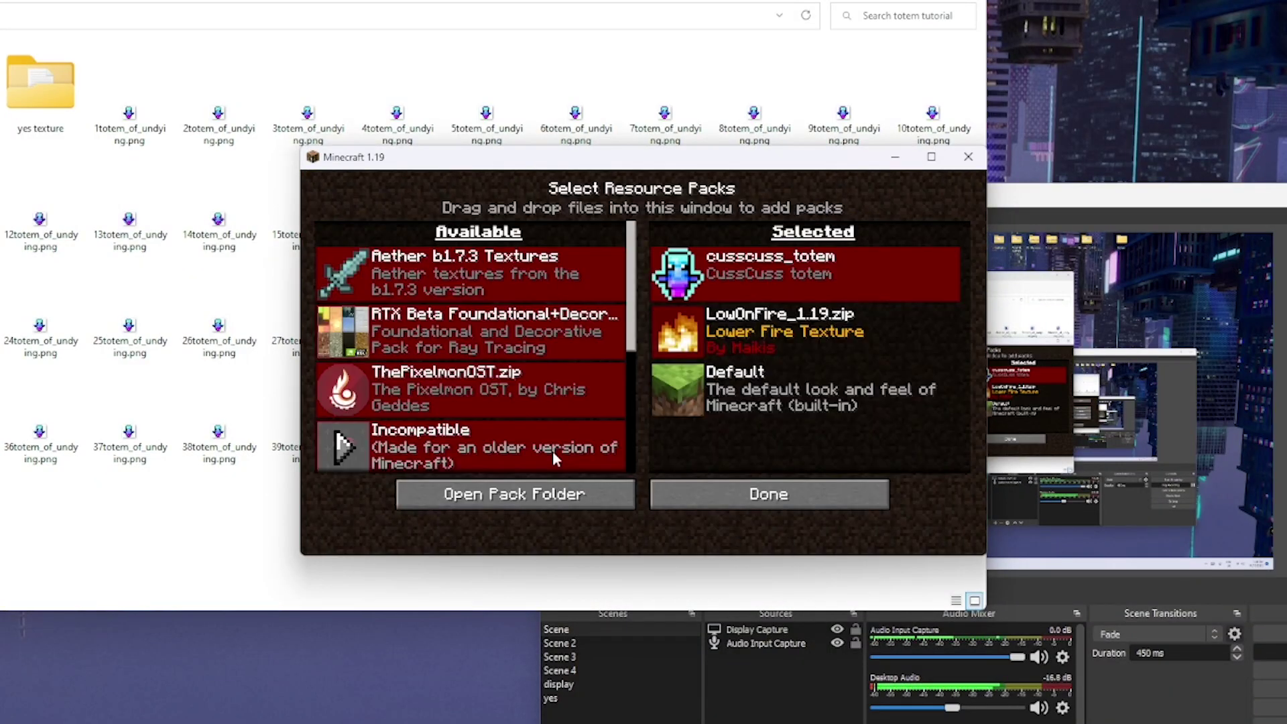
click(577, 494)
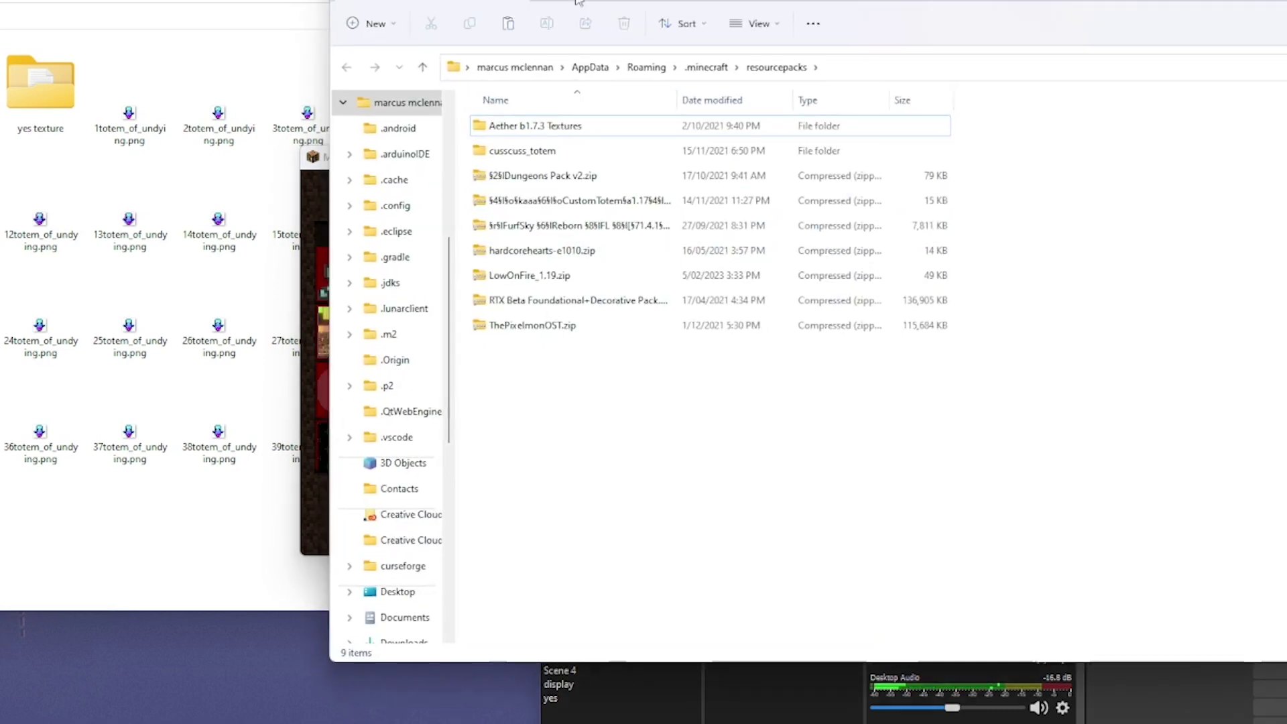
click(209, 517)
drag(747, 669, 748, 669)
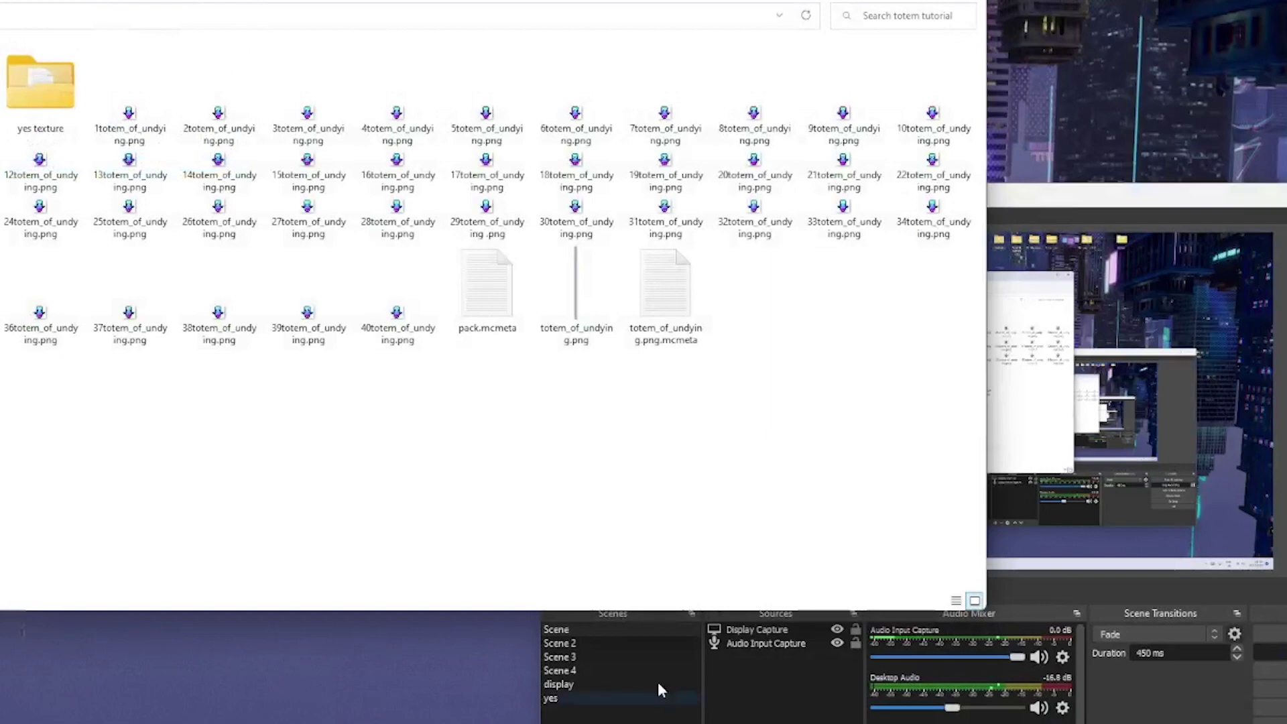
key(alt+Tab)
- Swap cusscuss_totem for yes texture.zip as the selected pack and apply the change
scroll(558, 434, down, 2)
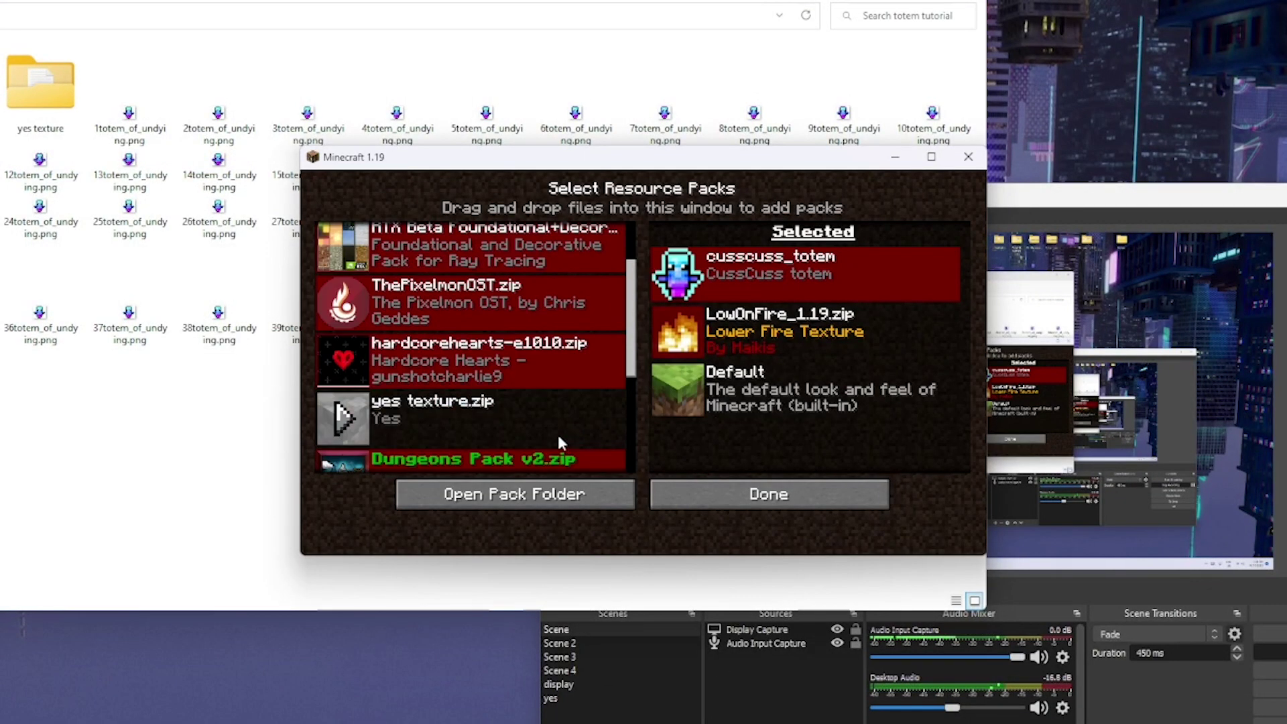
click(677, 274)
scroll(464, 405, down, 3)
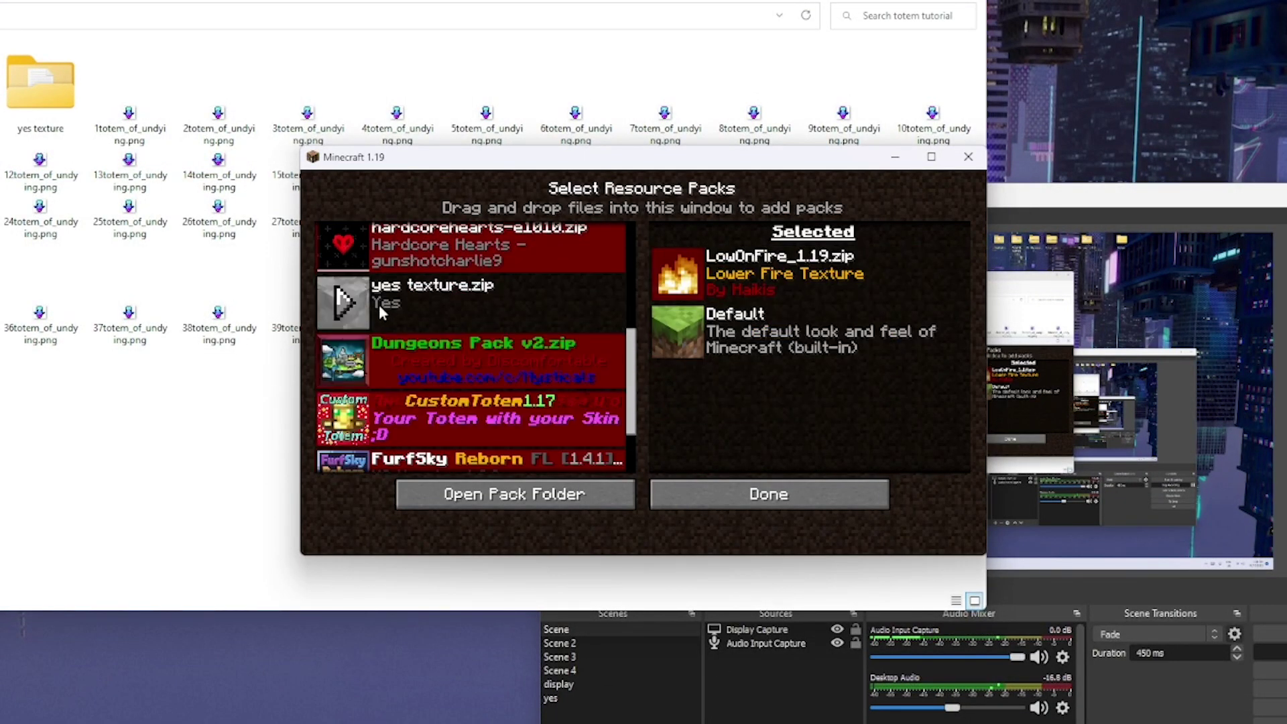
click(340, 303)
click(742, 493)
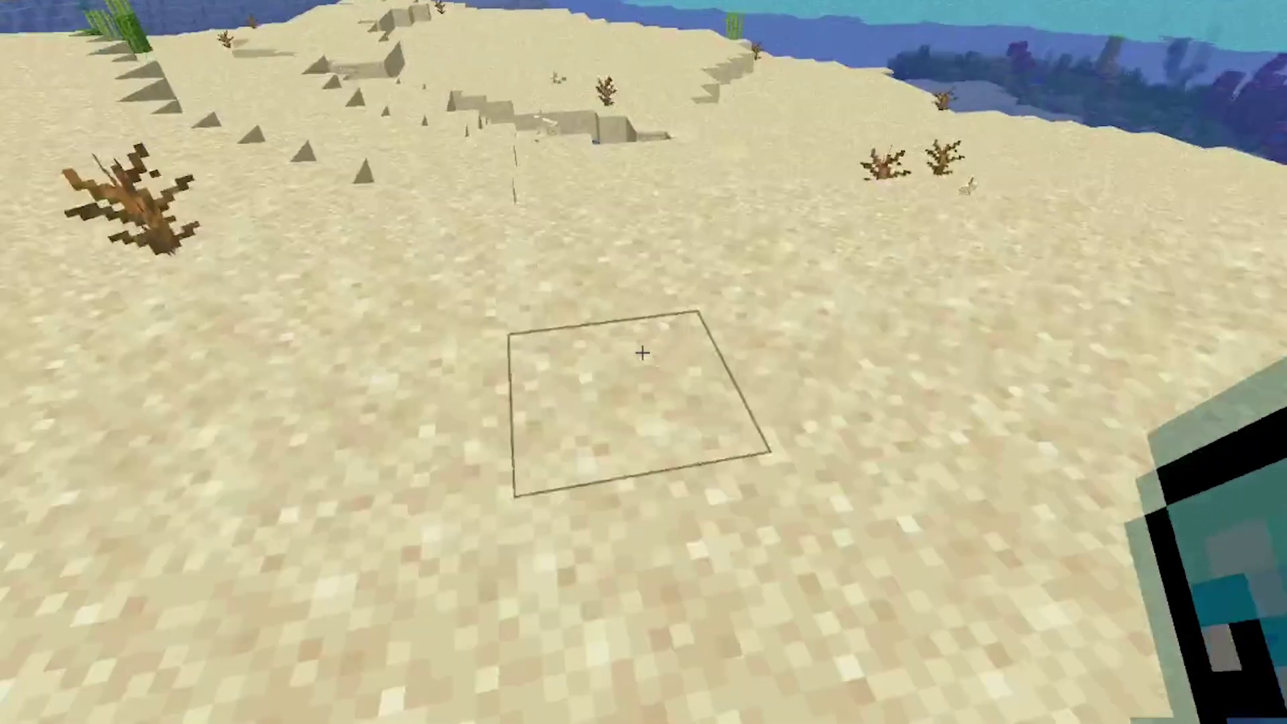
key(F5)
key(F5)
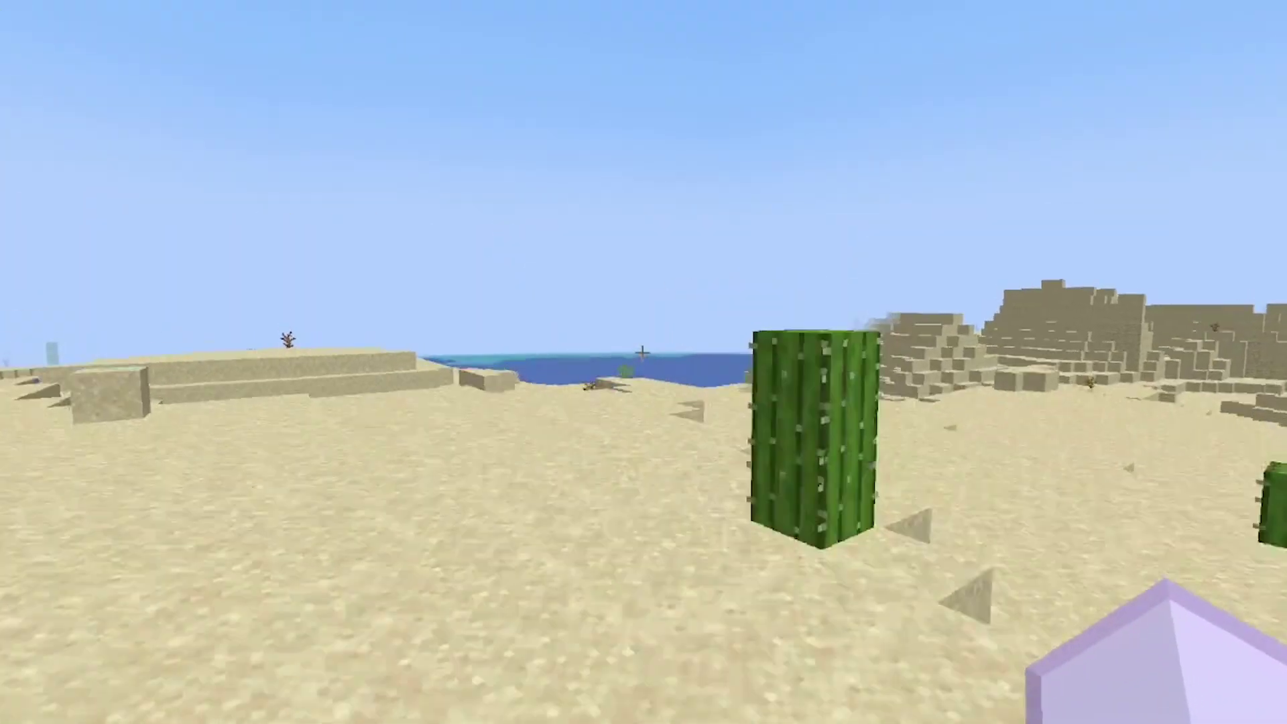
- Break the cactus's top block, then view the held totem from behind and front cameras
key(w)
click(642, 353)
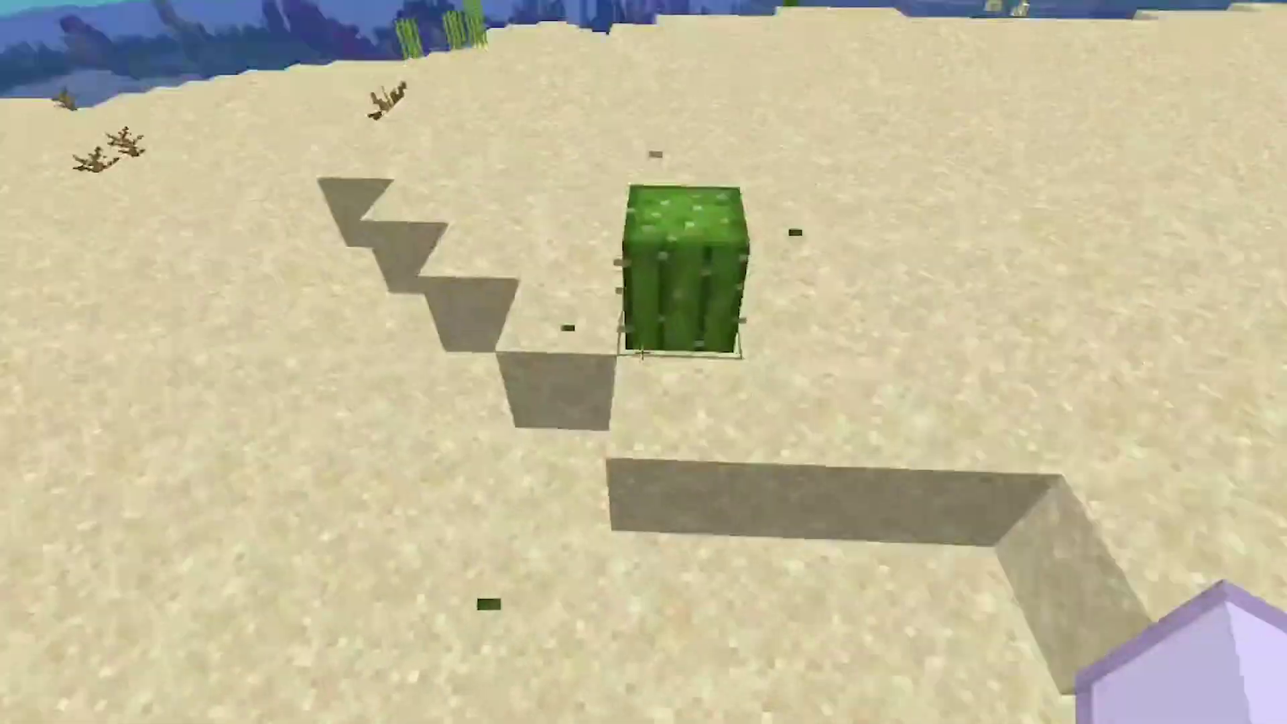
key(w)
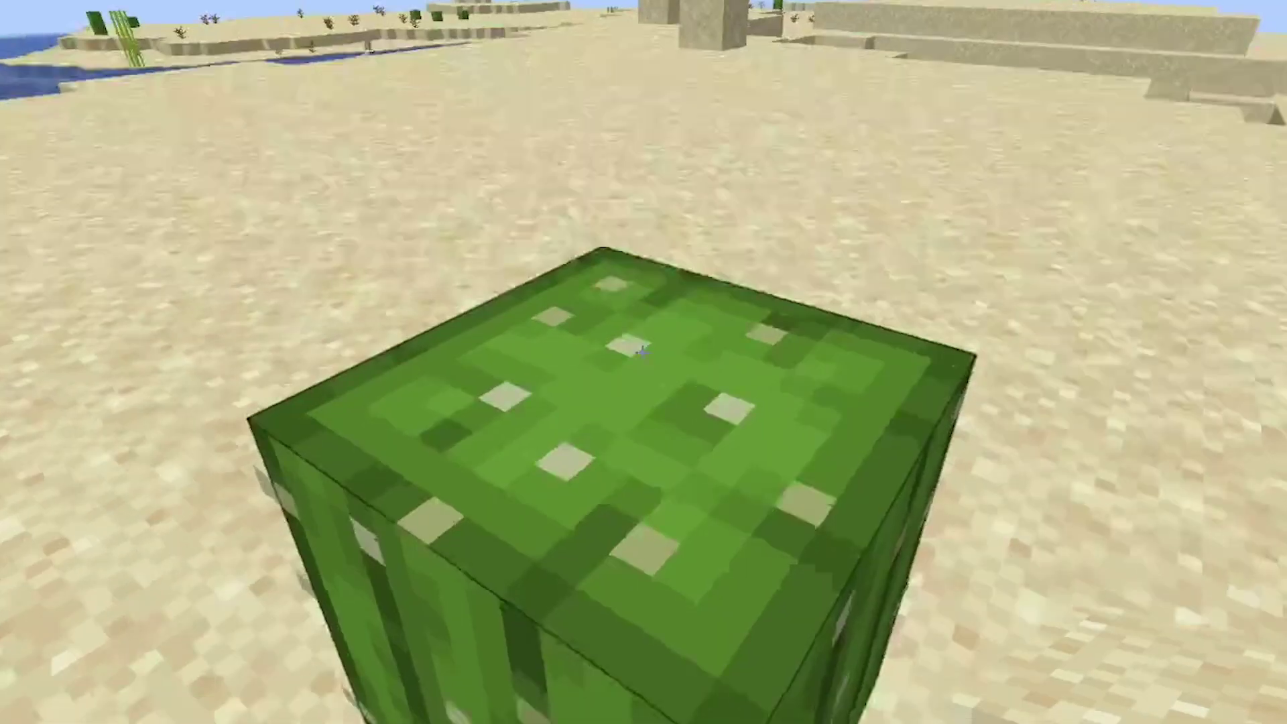
key(F5)
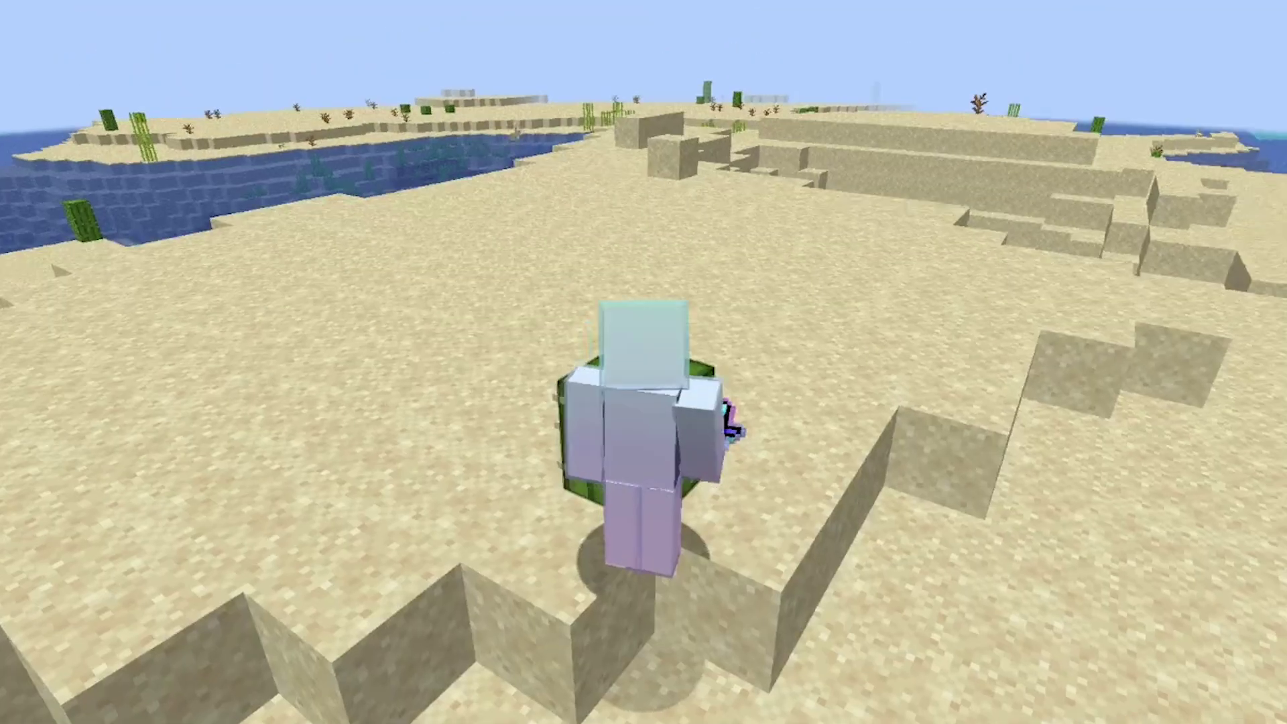
key(F5)
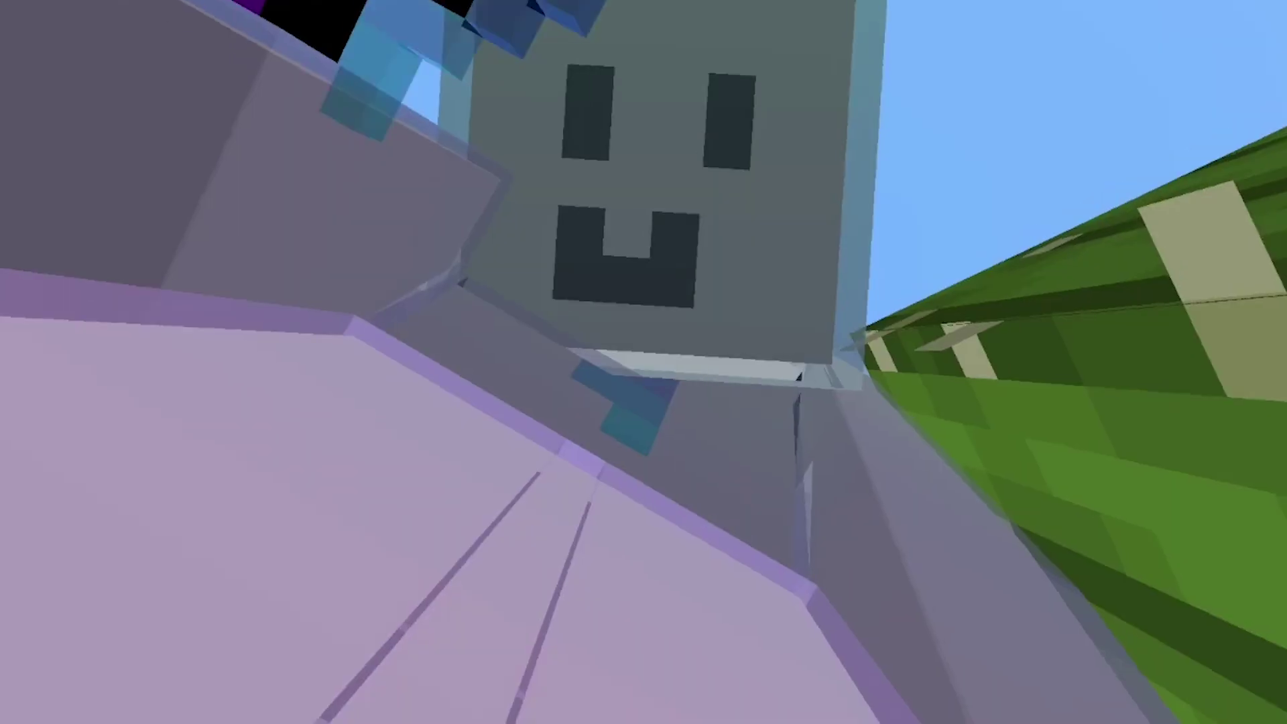